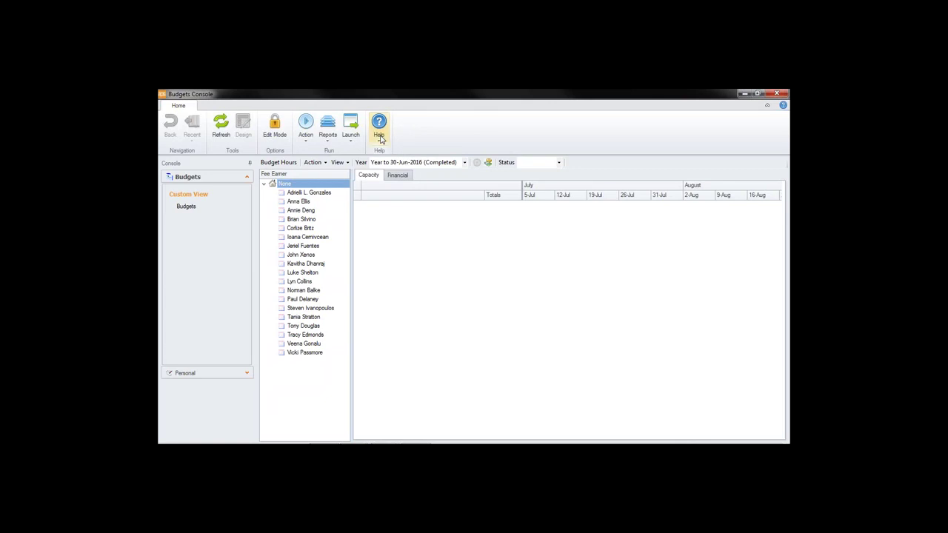
- Look through the Practice Management help topics, including the one for Budgets
{"action": "left_click", "coordinate": [379, 136]}
{"action": "mouse_move", "coordinate": [385, 156]}
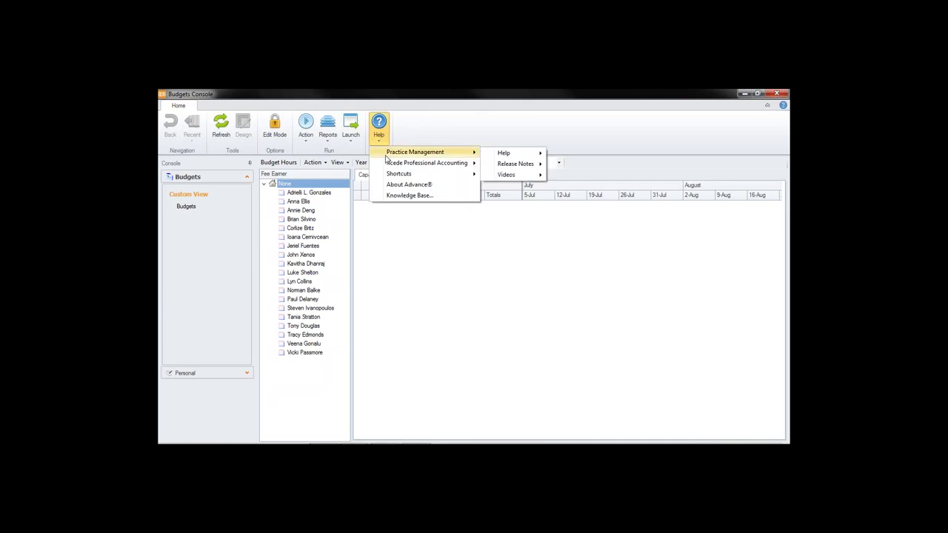
{"action": "mouse_move", "coordinate": [507, 157]}
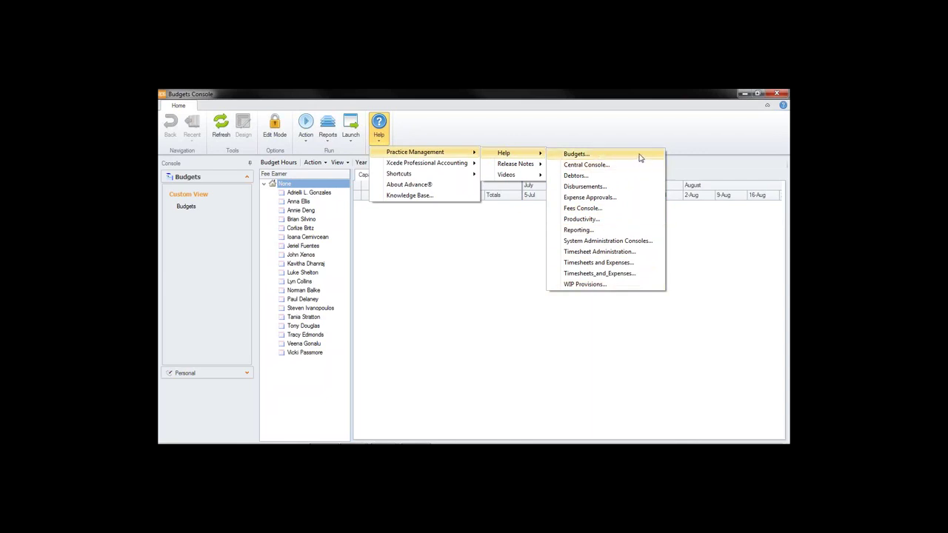
{"action": "left_click", "coordinate": [509, 129]}
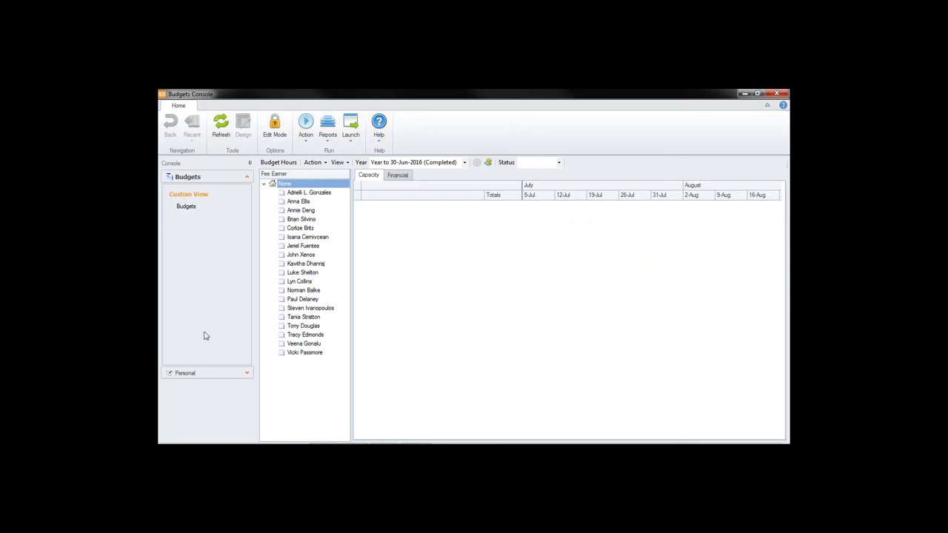
- Collapse the console navigation area to auto-hide, reveal it, and pin it open again
{"action": "left_click", "coordinate": [249, 163]}
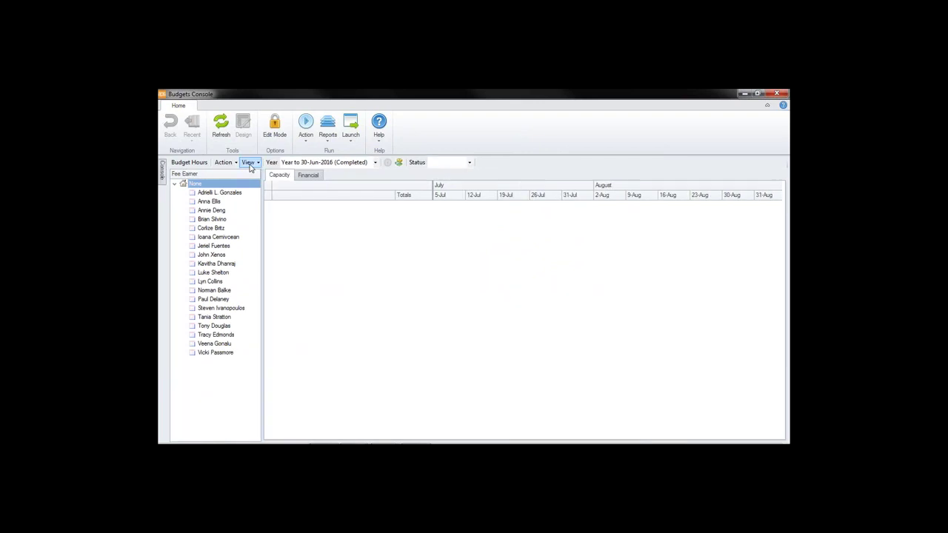
{"action": "mouse_move", "coordinate": [161, 169]}
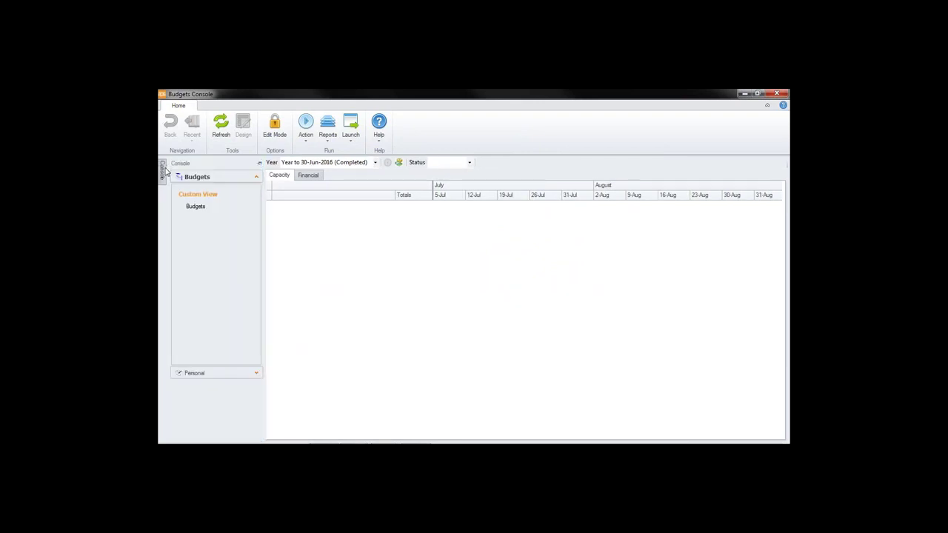
{"action": "left_click", "coordinate": [260, 163]}
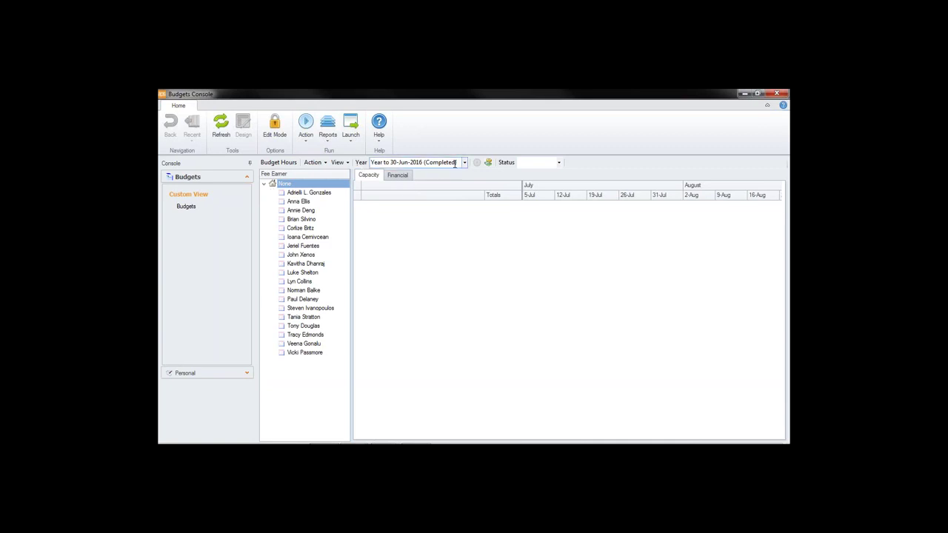
- Set the budget year to Year to 30-Jun-2016 (Completed) and the status filter to Active
{"action": "left_click", "coordinate": [465, 163]}
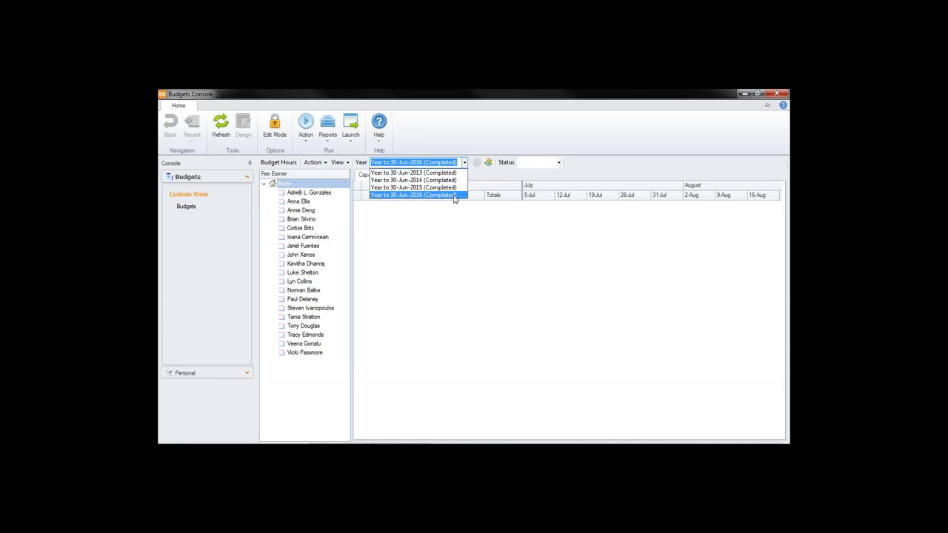
{"action": "left_click", "coordinate": [454, 196]}
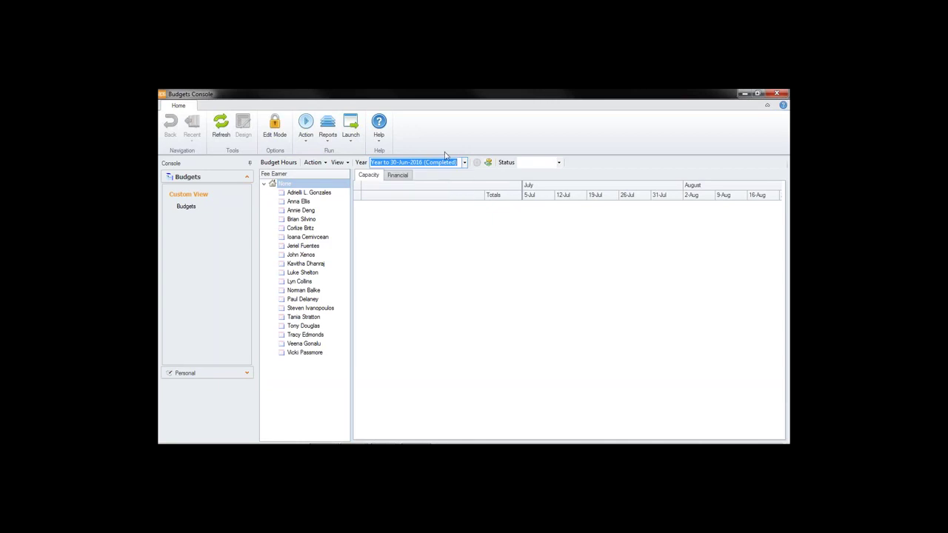
{"action": "left_click", "coordinate": [559, 162]}
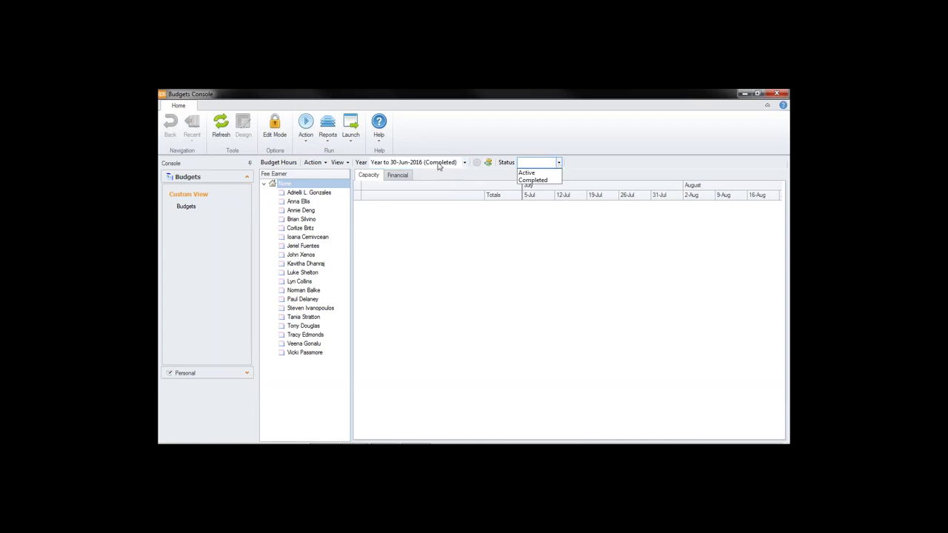
{"action": "left_click", "coordinate": [537, 173]}
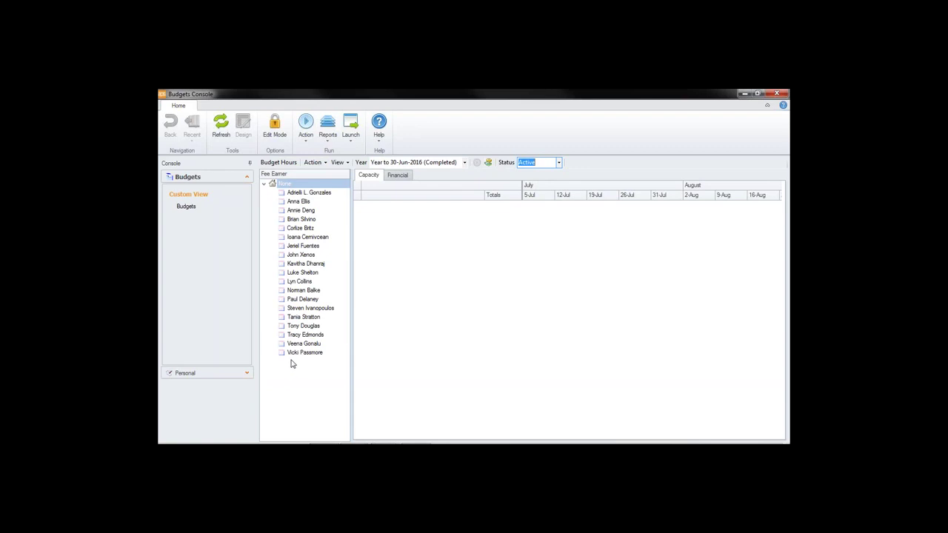
- Group the fee earner list by Partner, Manager and Department in turn, and return it to Partner grouping
{"action": "right_click", "coordinate": [286, 185]}
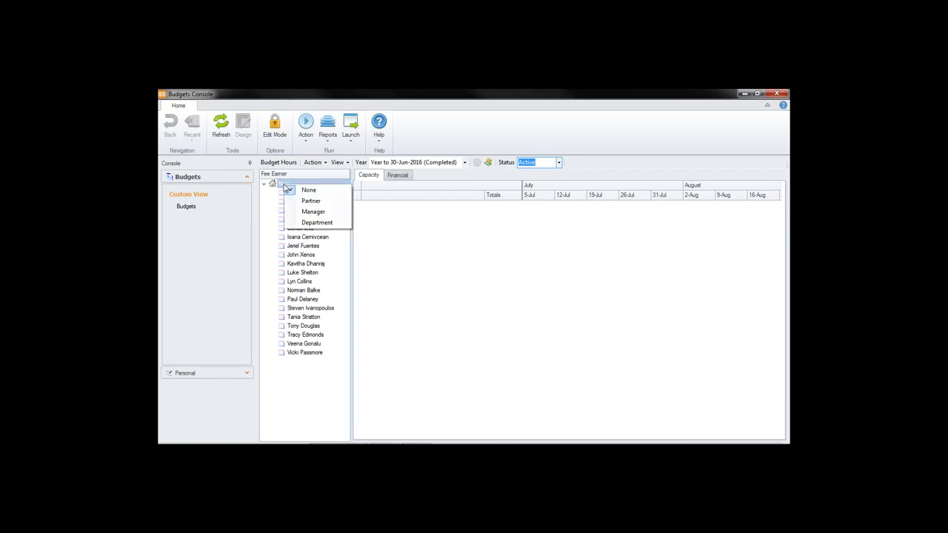
{"action": "left_click", "coordinate": [317, 202]}
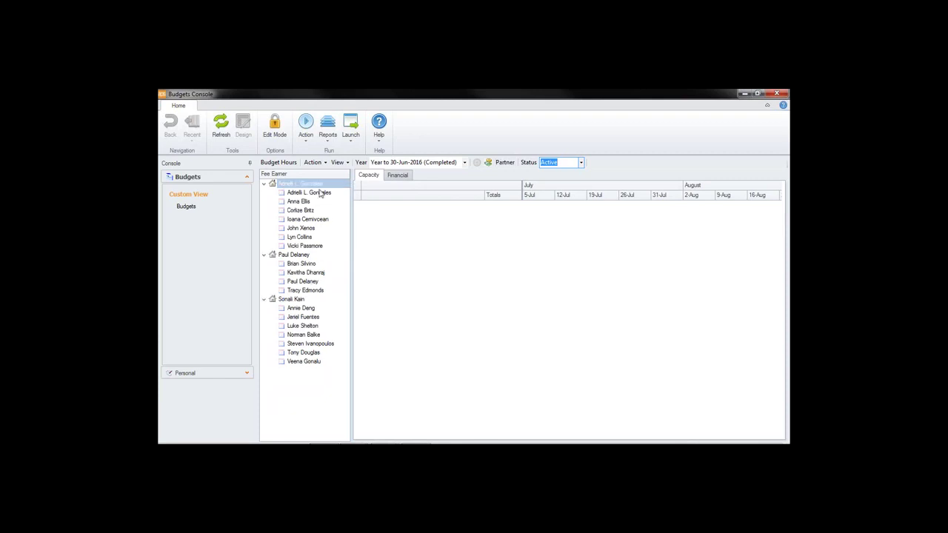
{"action": "right_click", "coordinate": [297, 183]}
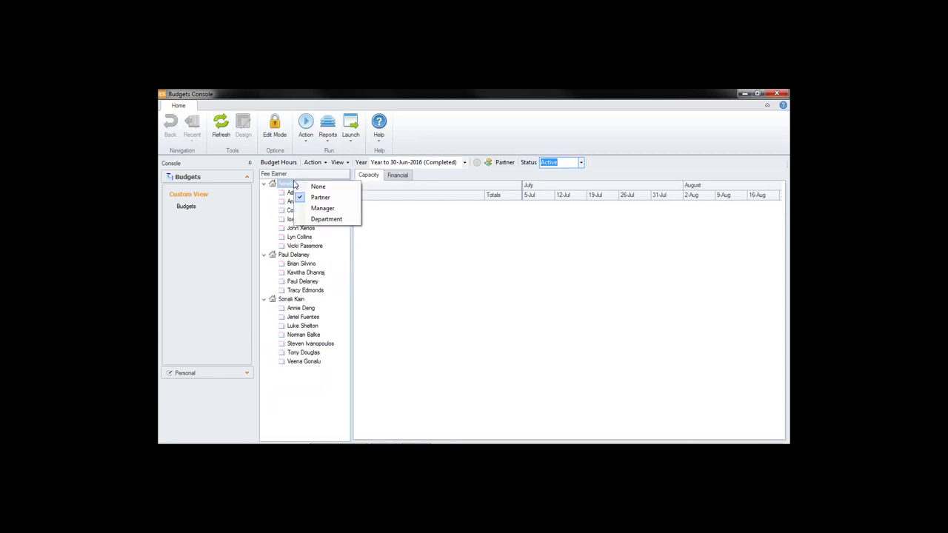
{"action": "left_click", "coordinate": [314, 213]}
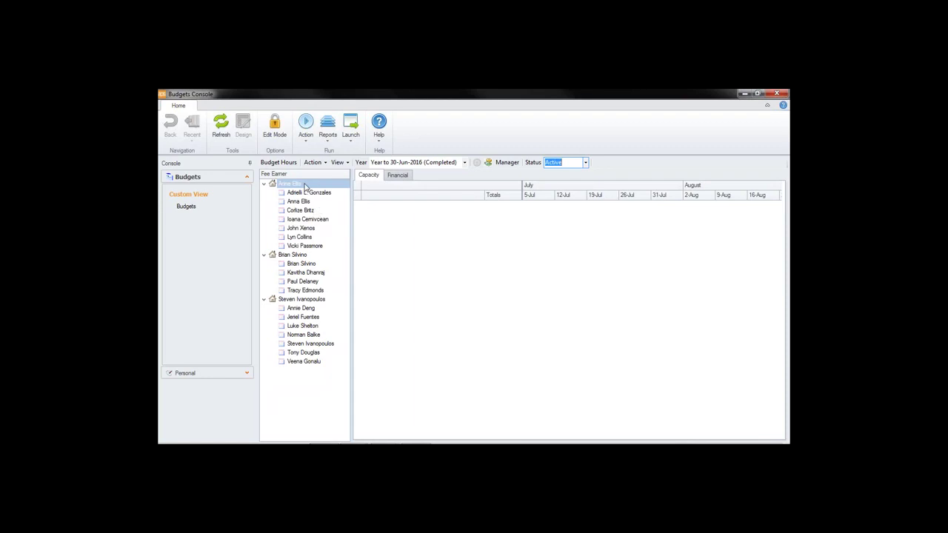
{"action": "right_click", "coordinate": [305, 184]}
{"action": "left_click", "coordinate": [319, 222]}
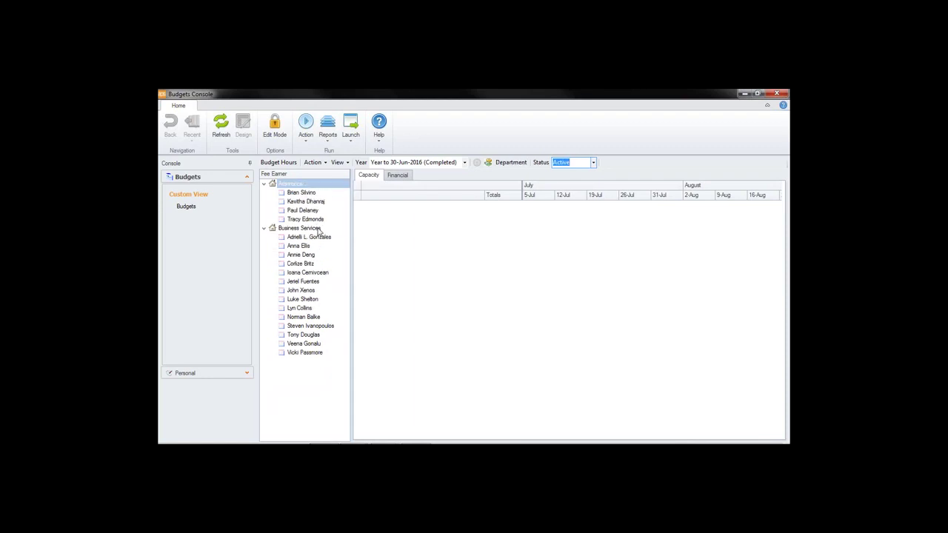
{"action": "right_click", "coordinate": [302, 185]}
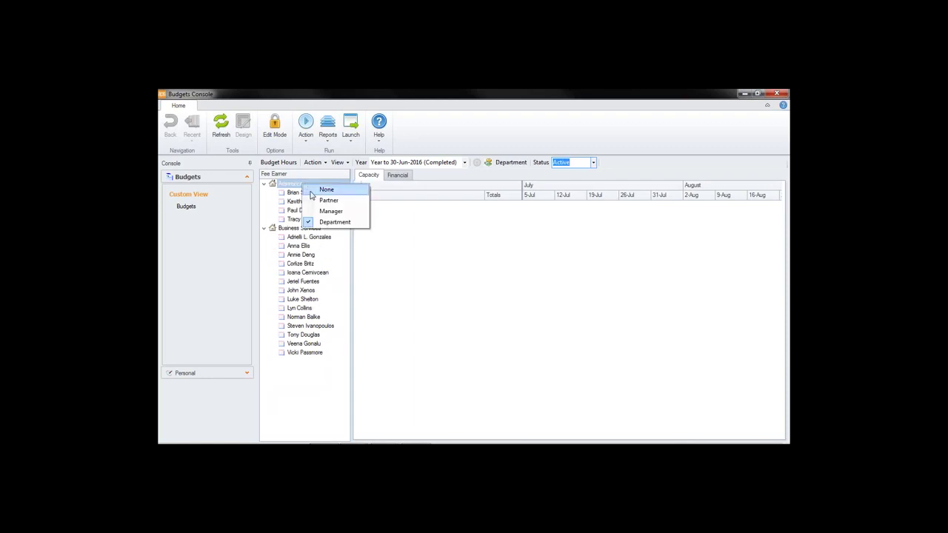
{"action": "left_click", "coordinate": [320, 200]}
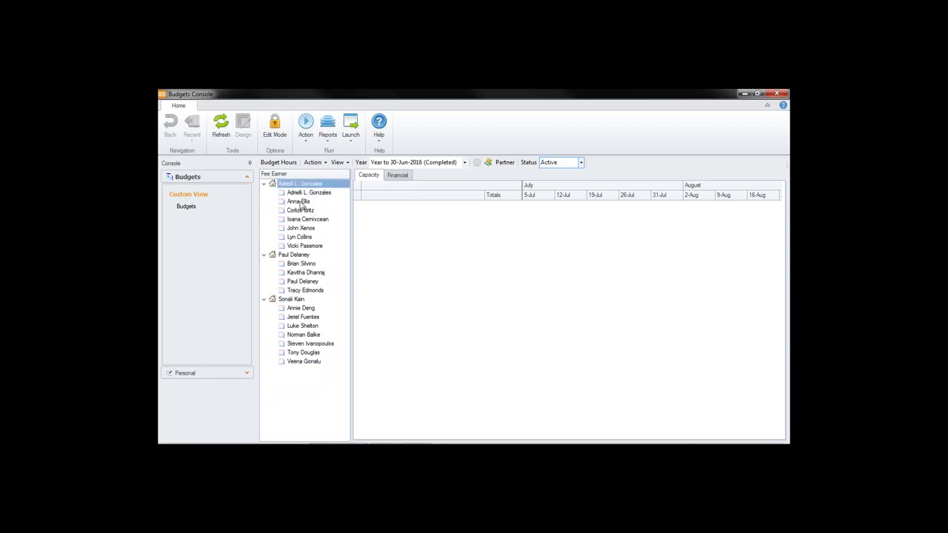
- Open the capacity budgets of the second and third fee earners under the first partner
{"action": "left_click", "coordinate": [299, 202]}
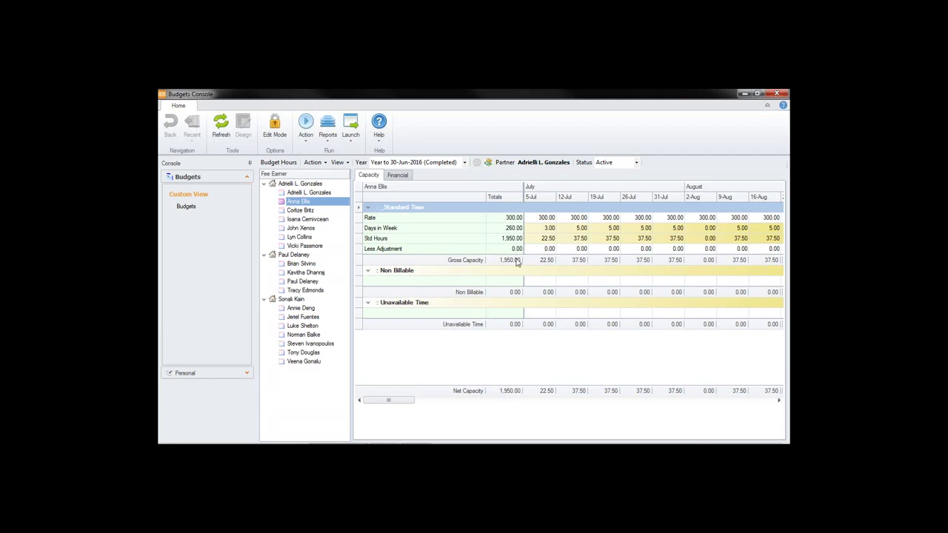
{"action": "left_click", "coordinate": [302, 212]}
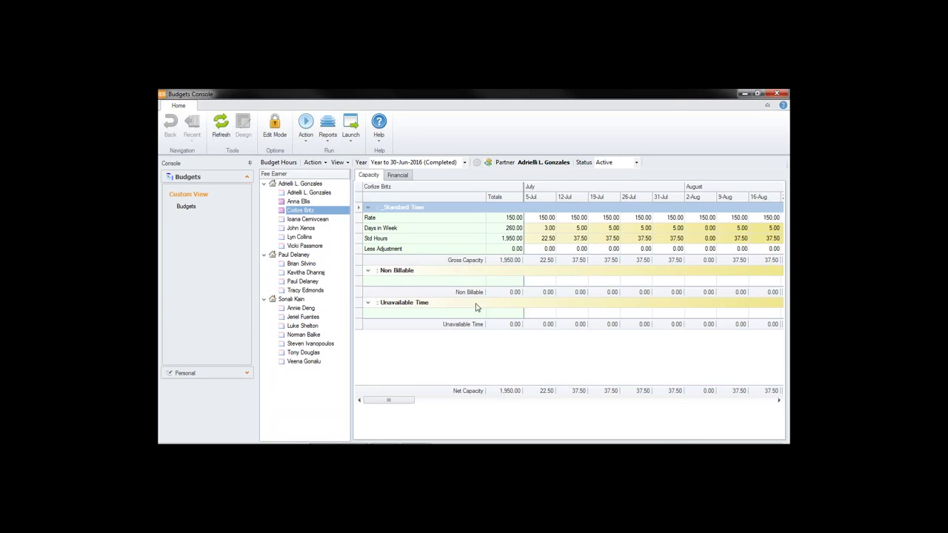
{"action": "right_click", "coordinate": [306, 211]}
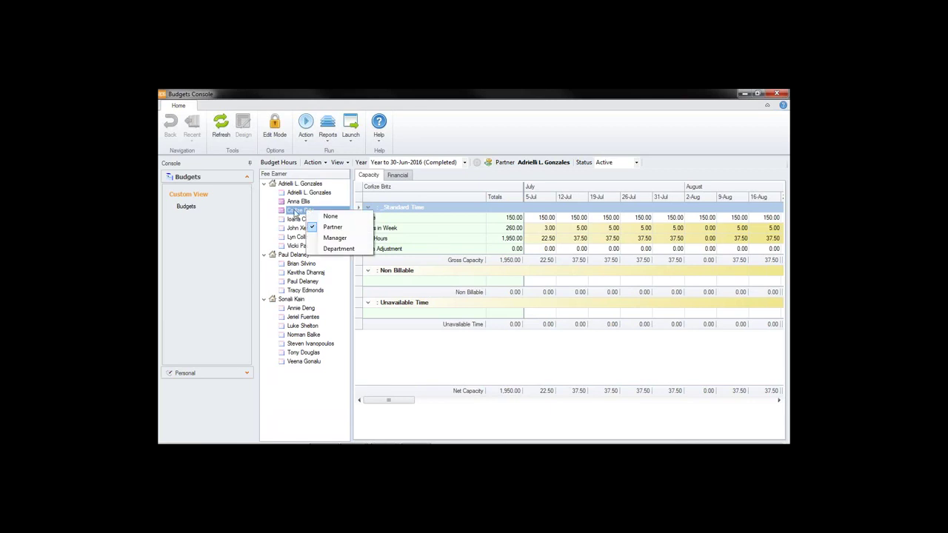
{"action": "left_click", "coordinate": [296, 213]}
{"action": "left_click", "coordinate": [325, 163]}
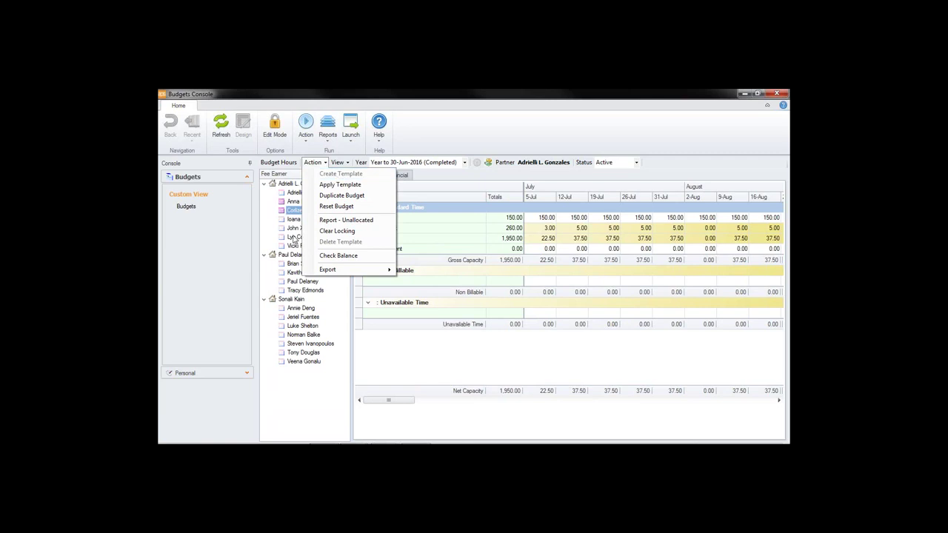
{"action": "left_click", "coordinate": [295, 214]}
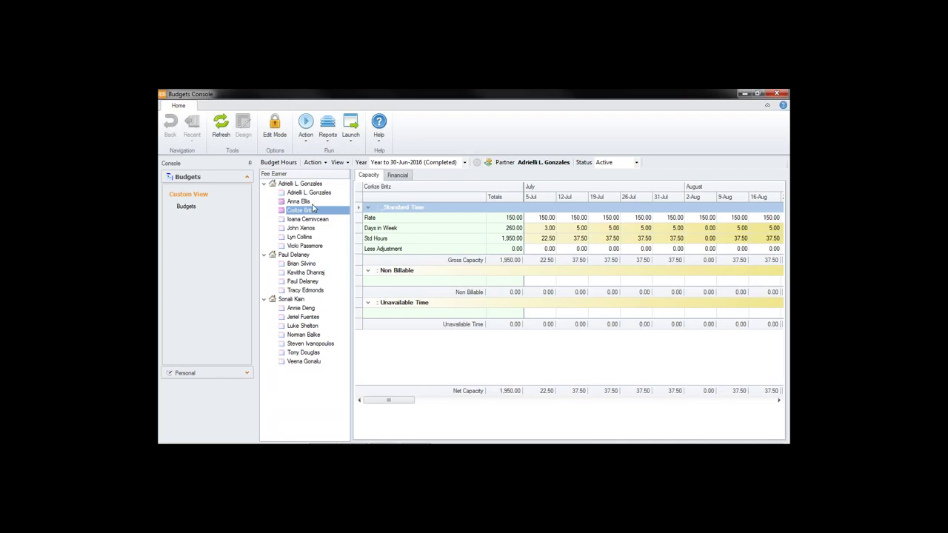
{"action": "right_click", "coordinate": [312, 213]}
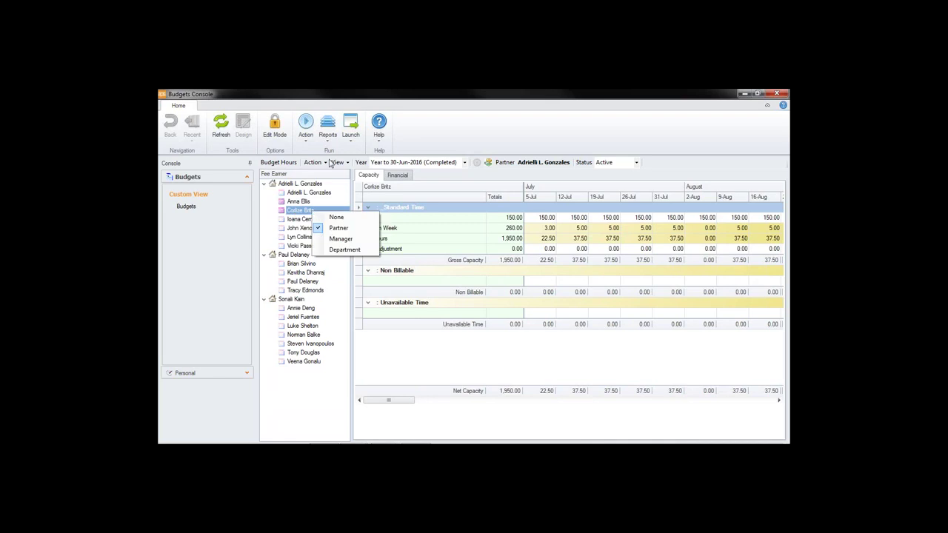
{"action": "left_click", "coordinate": [326, 163]}
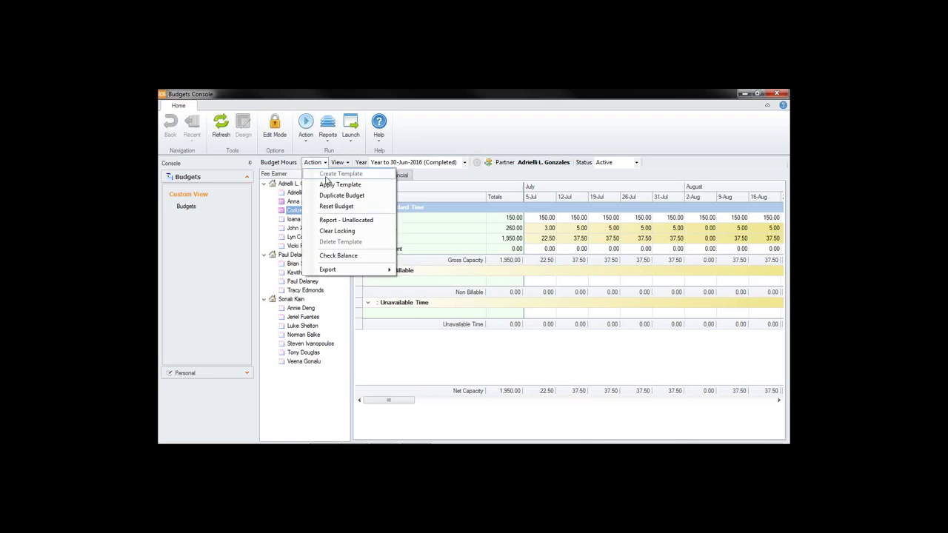
{"action": "left_click", "coordinate": [337, 207]}
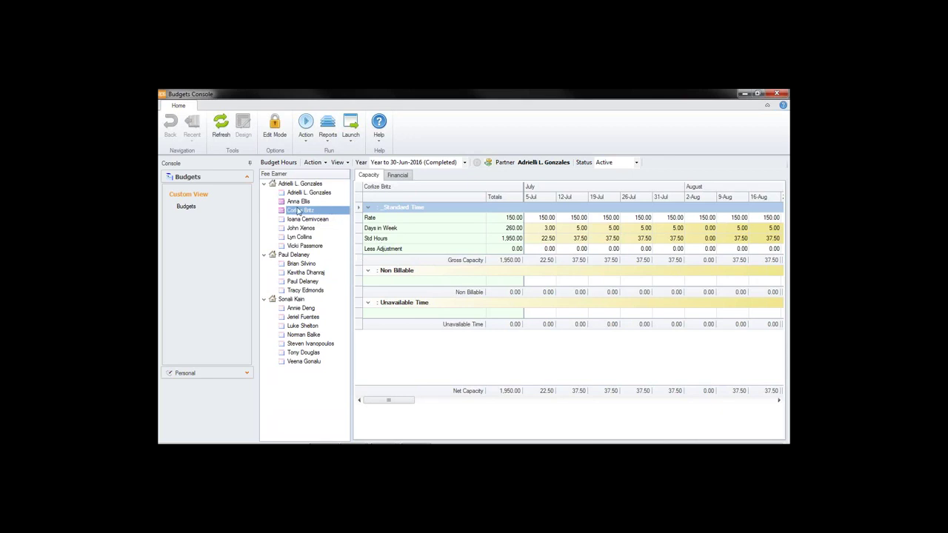
{"action": "left_click", "coordinate": [480, 281]}
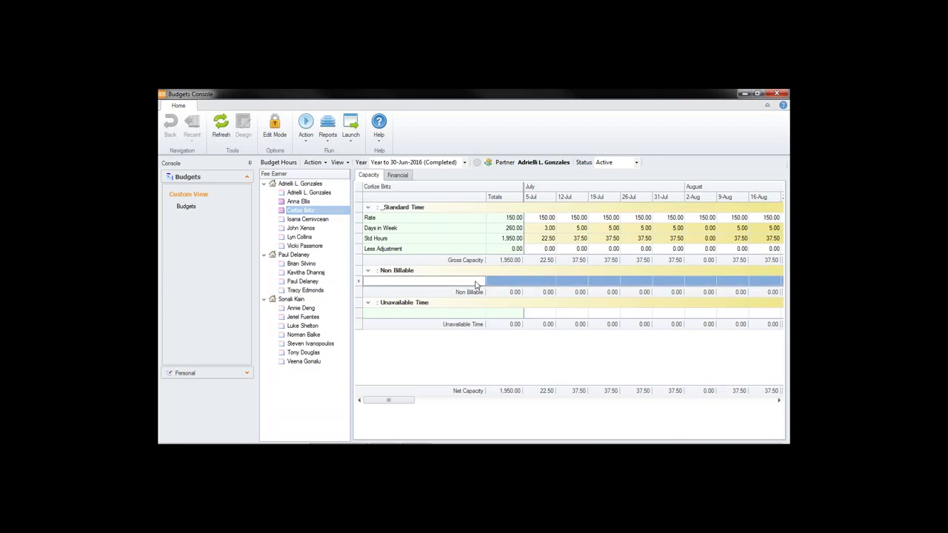
- Enable edit mode and delete the year's budget of the third fee earner under the first partner
{"action": "left_click", "coordinate": [275, 132]}
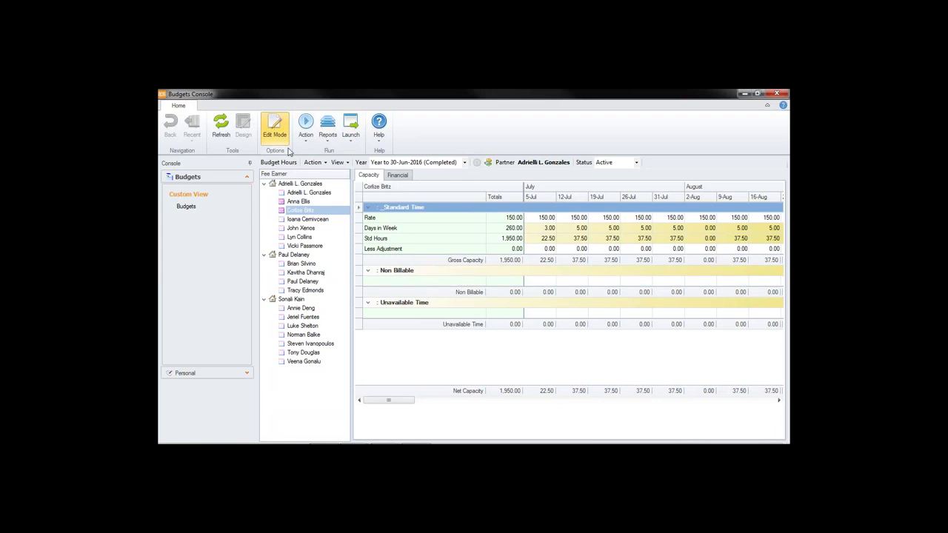
{"action": "left_click", "coordinate": [326, 163]}
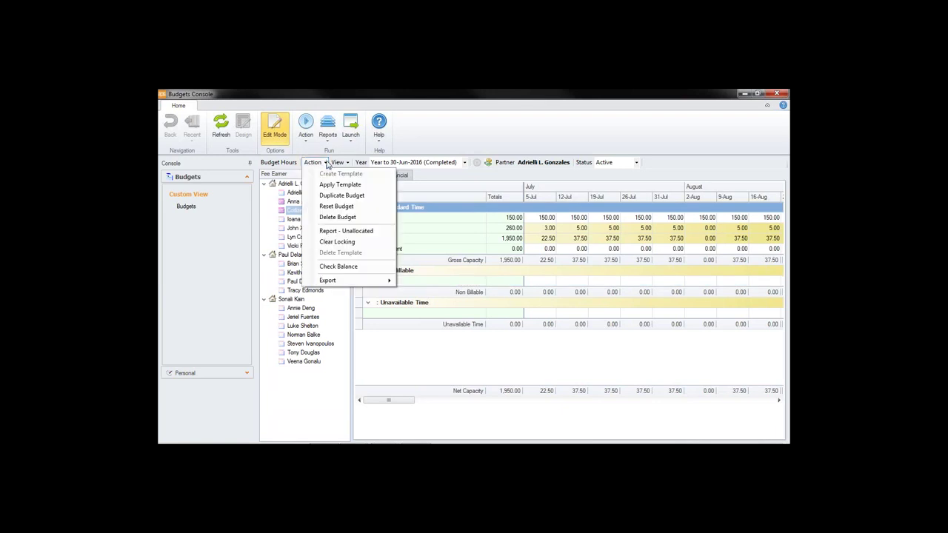
{"action": "left_click", "coordinate": [325, 221]}
{"action": "left_click", "coordinate": [487, 305]}
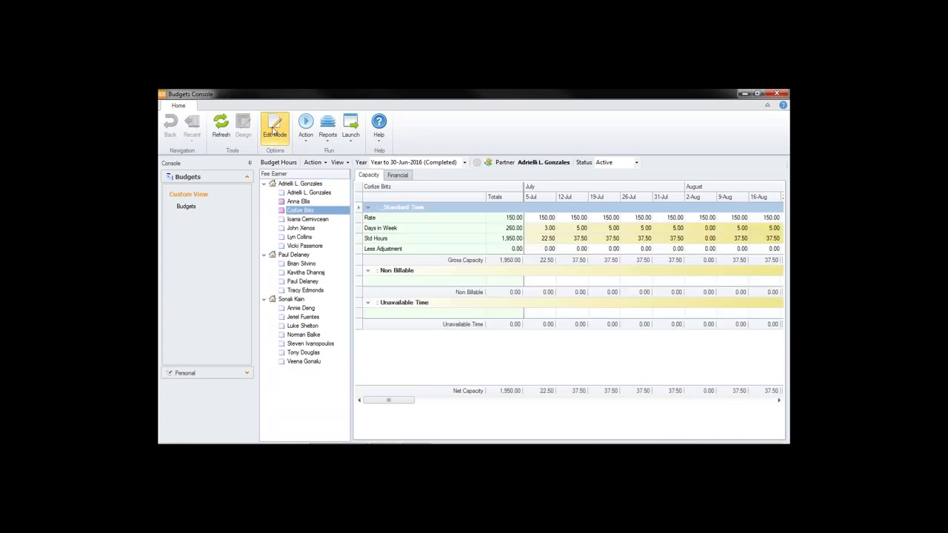
{"action": "left_click", "coordinate": [314, 162]}
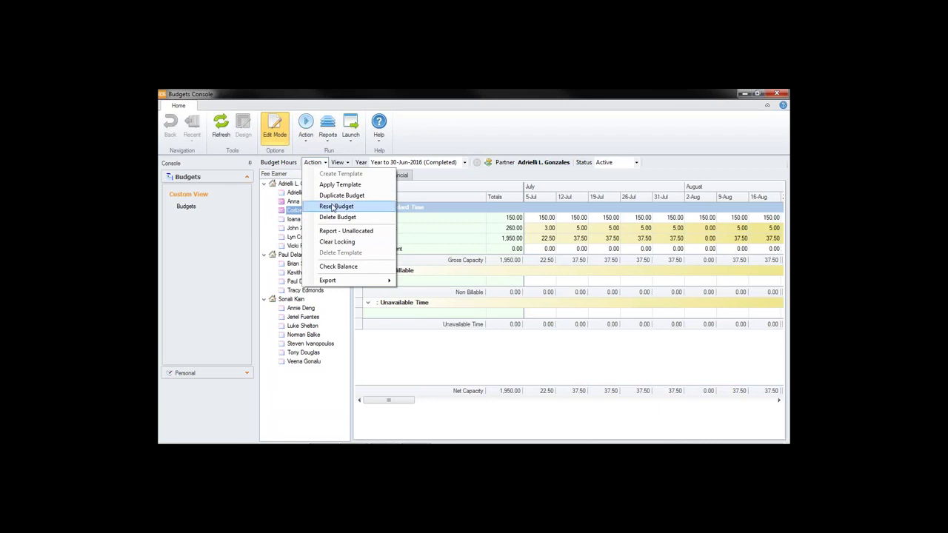
{"action": "left_click", "coordinate": [337, 217]}
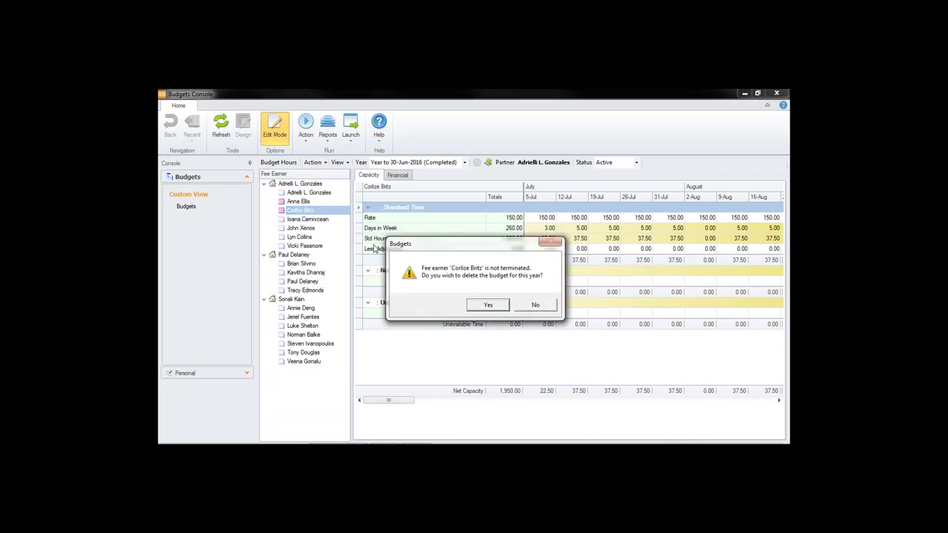
{"action": "left_click", "coordinate": [478, 303]}
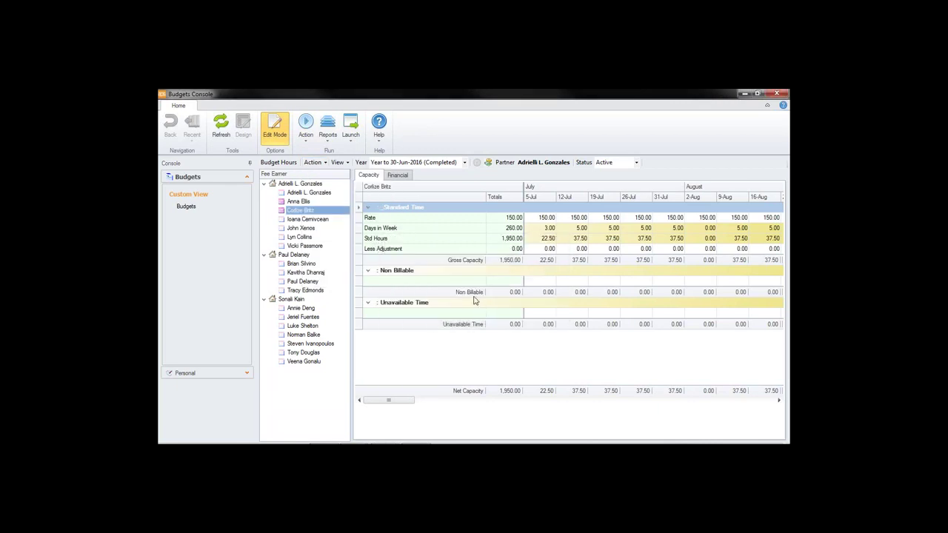
- Add a Leave : Annual row under Unavailable Time in the capacity budget of the second fee earner under the first partner
{"action": "left_click", "coordinate": [289, 202]}
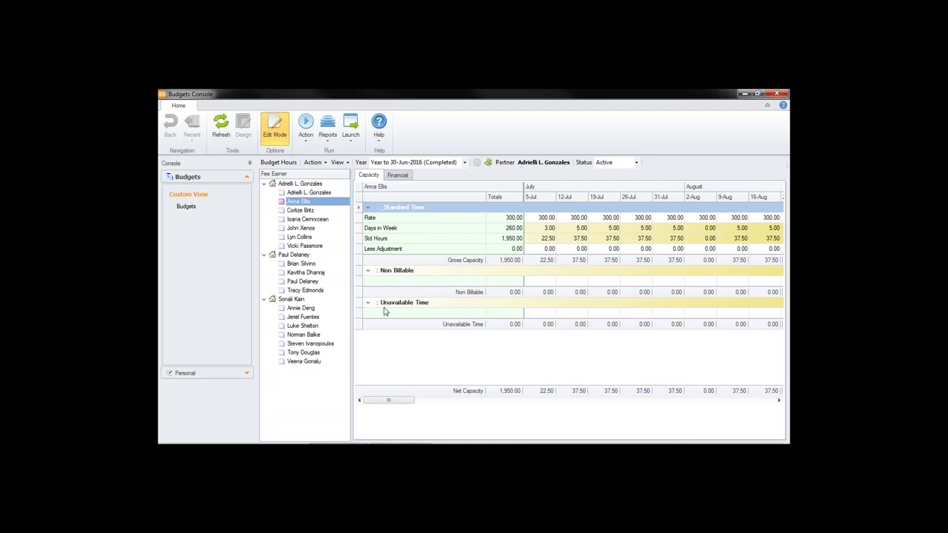
{"action": "left_click", "coordinate": [422, 316]}
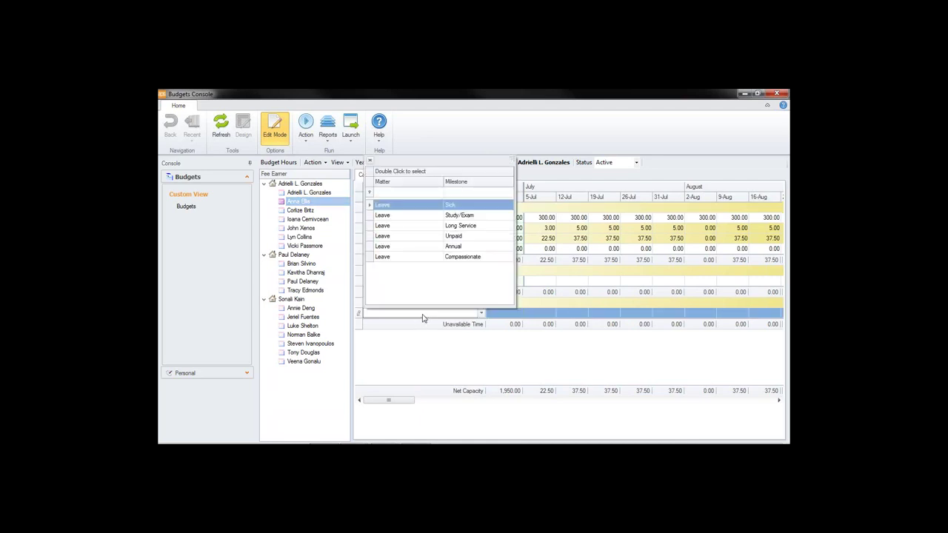
{"action": "left_click", "coordinate": [421, 251]}
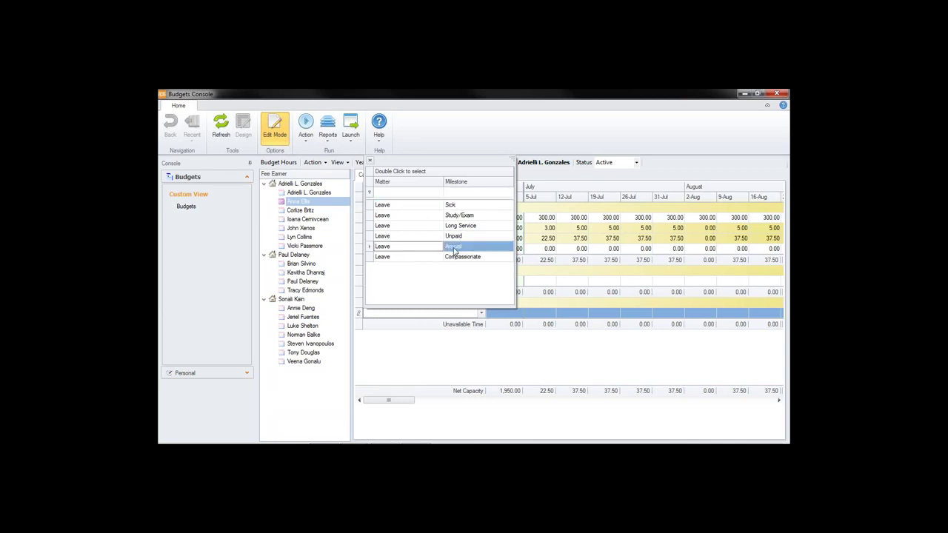
{"action": "left_click", "coordinate": [453, 252]}
{"action": "double_click", "coordinate": [453, 252]}
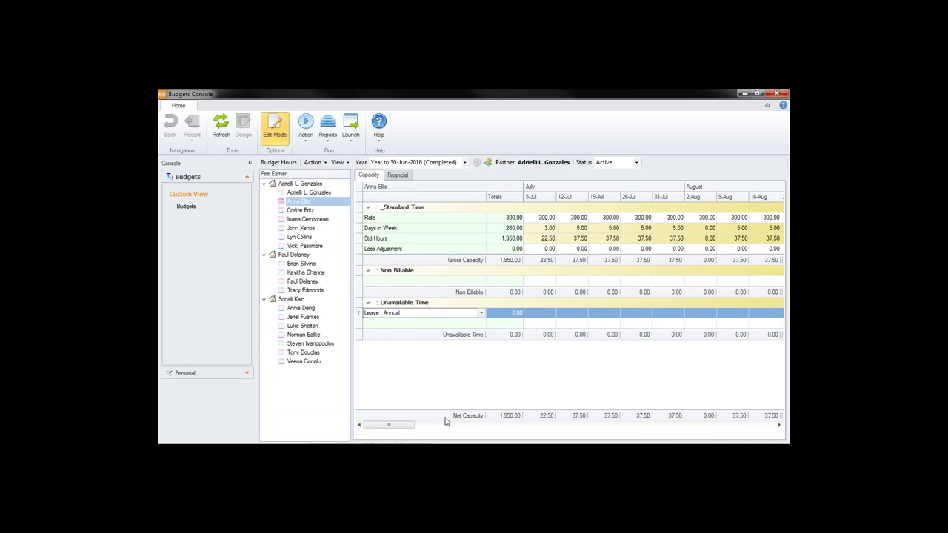
- Enter annual leave of 30 hours for the week ended 27-Dec, 22.5 for 31-Dec and 7.5 for 3-Jan
{"action": "left_click_drag", "start_coordinate": [400, 429], "coordinate": [579, 443]}
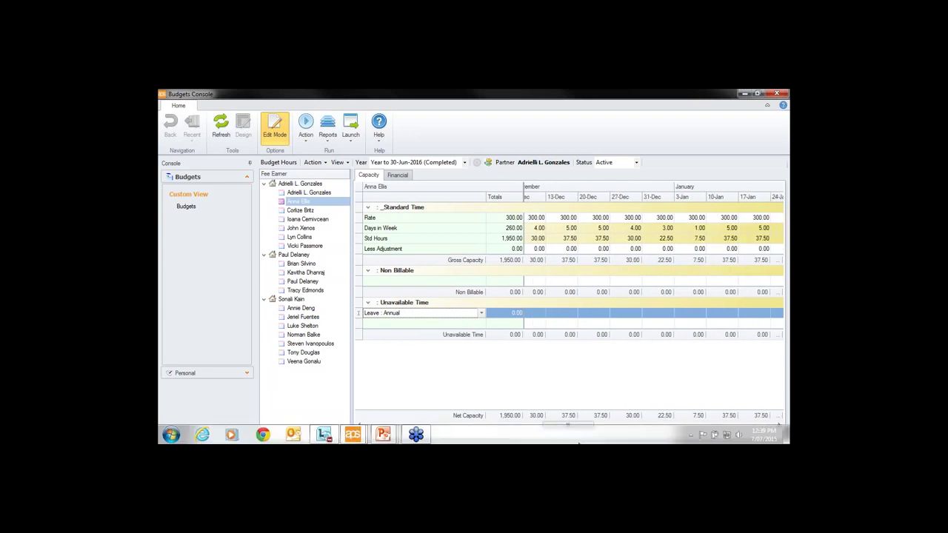
{"action": "left_click", "coordinate": [625, 314]}
{"action": "type", "text": "30"}
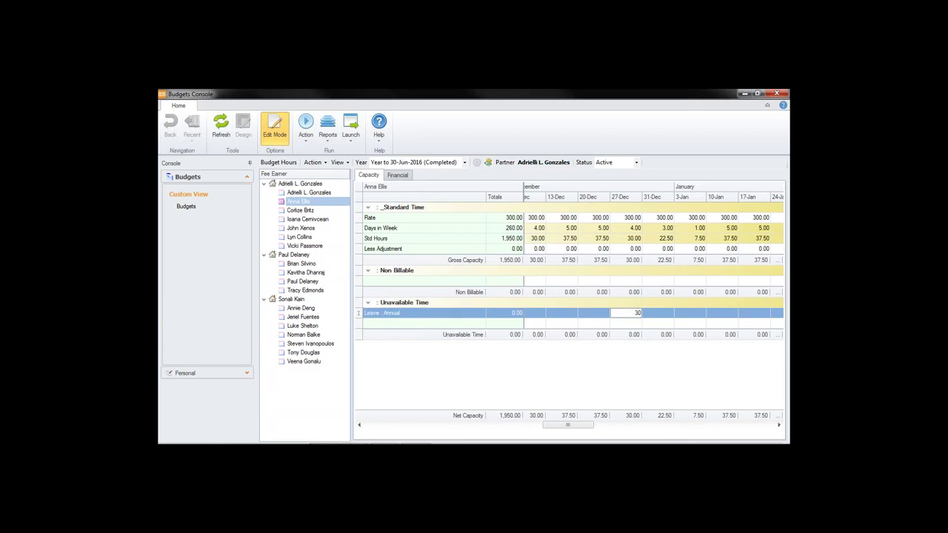
{"action": "left_click", "coordinate": [657, 323]}
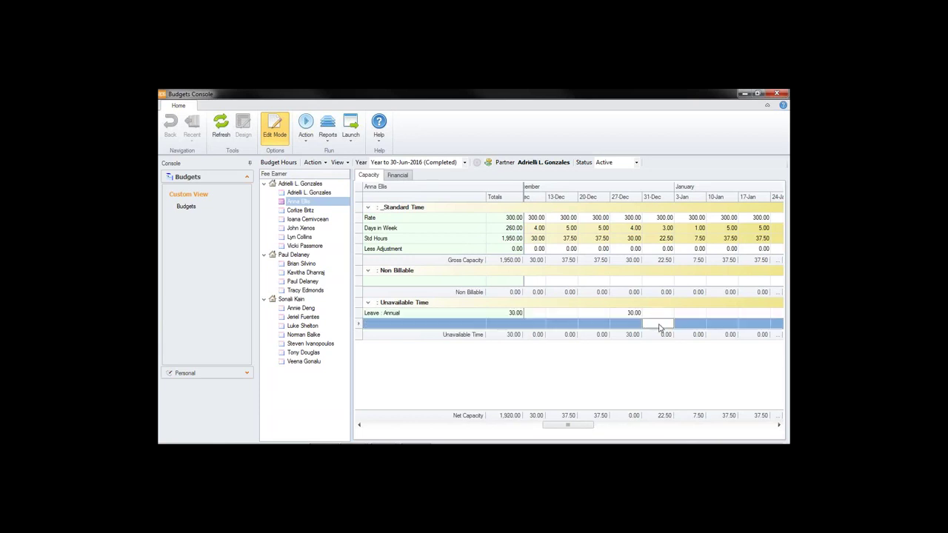
{"action": "left_click", "coordinate": [653, 316]}
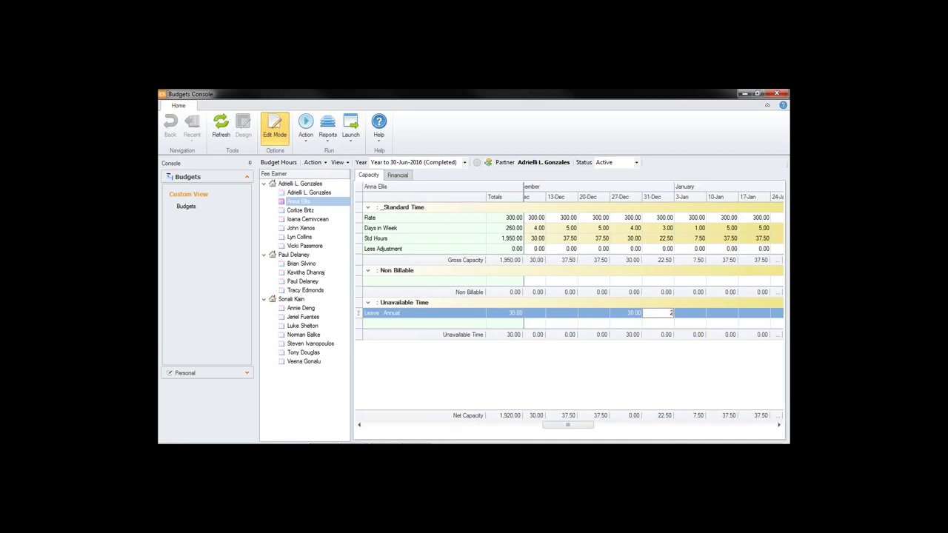
{"action": "key", "text": "Tab"}
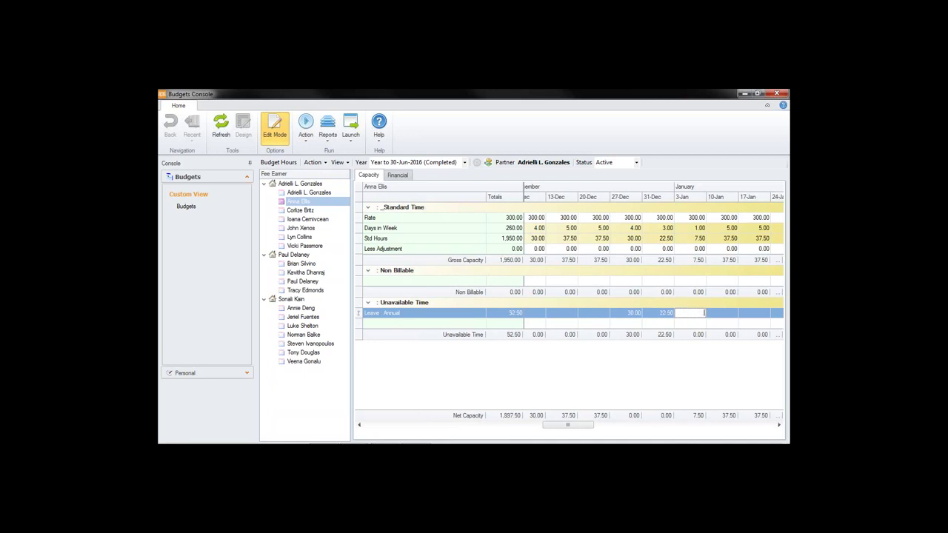
{"action": "type", "text": "7.5"}
{"action": "left_click", "coordinate": [606, 314]}
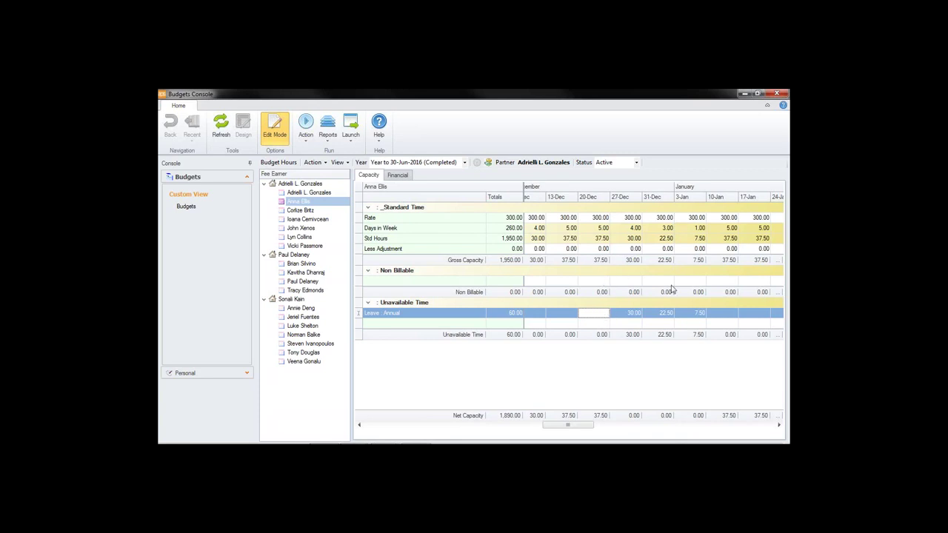
- Set the Less Adjustment for the week ended 20-Dec to 7.5 hours
{"action": "left_click", "coordinate": [601, 250]}
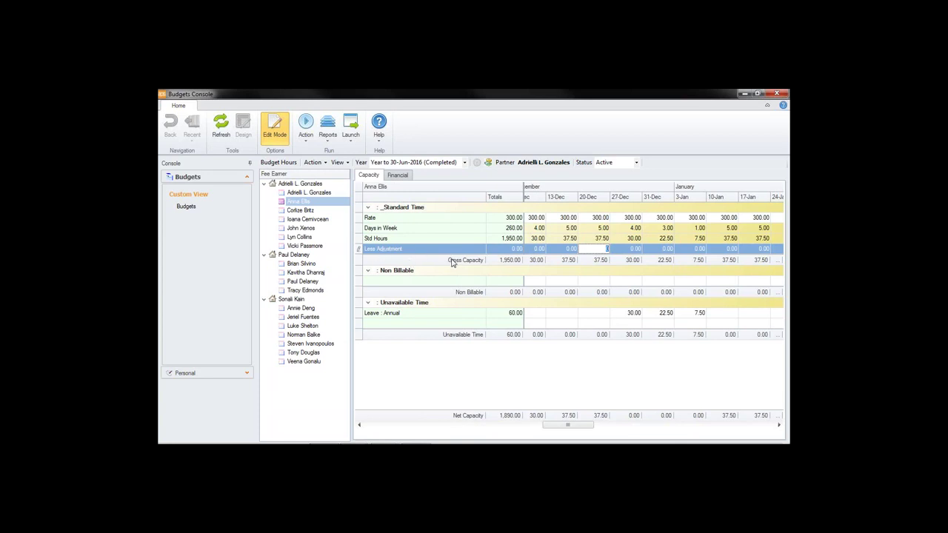
{"action": "key", "text": "Return"}
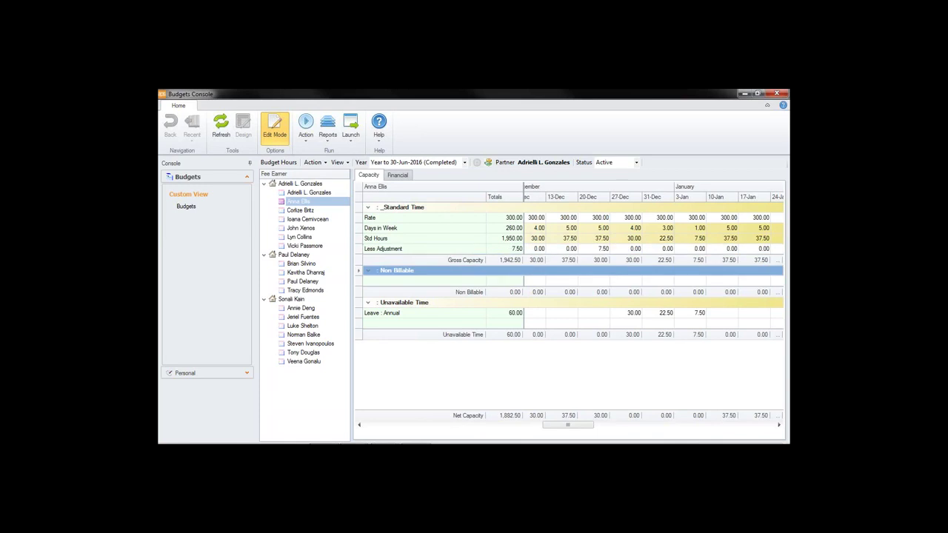
{"action": "left_click", "coordinate": [602, 252]}
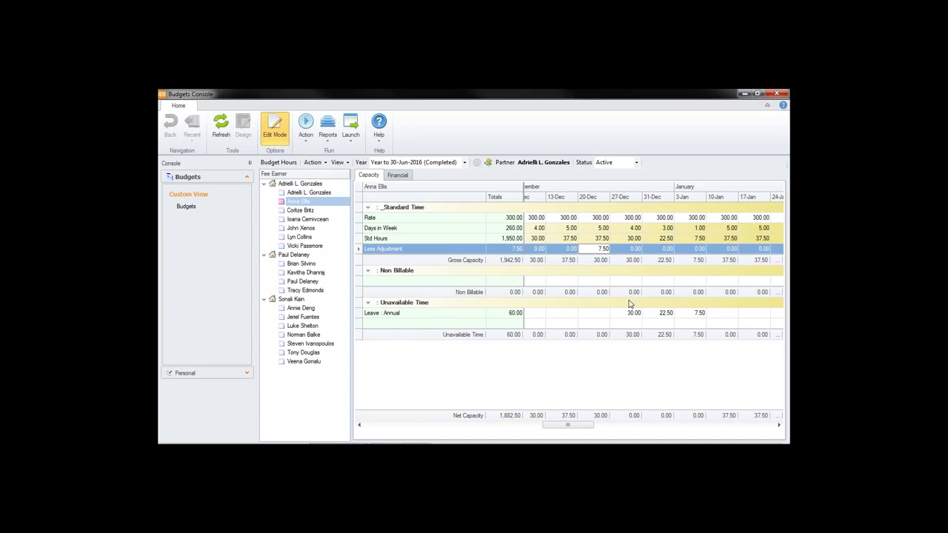
- Enter annual leave of 37.5 hours for the week ended 26-Jun and 30 hours for 30-Jun
{"action": "left_click_drag", "start_coordinate": [569, 426], "coordinate": [772, 426]}
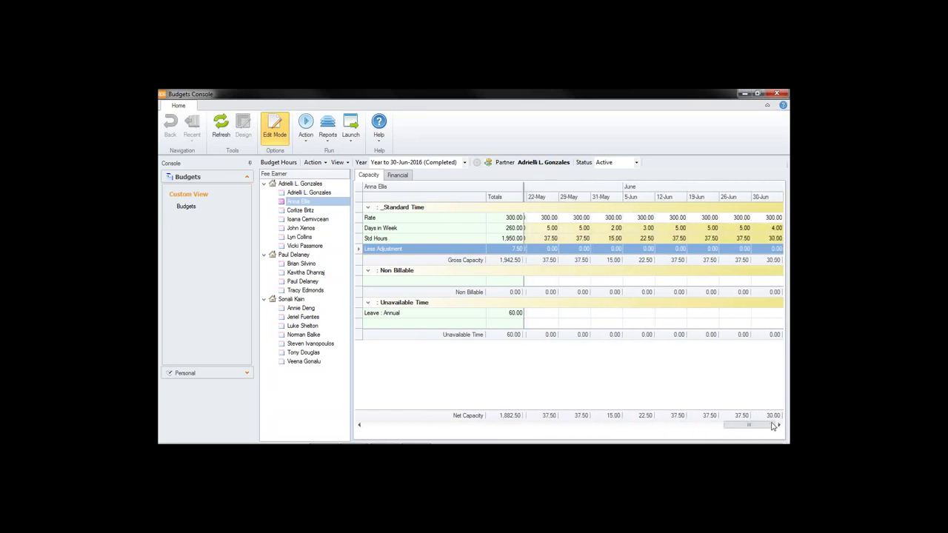
{"action": "left_click", "coordinate": [737, 315]}
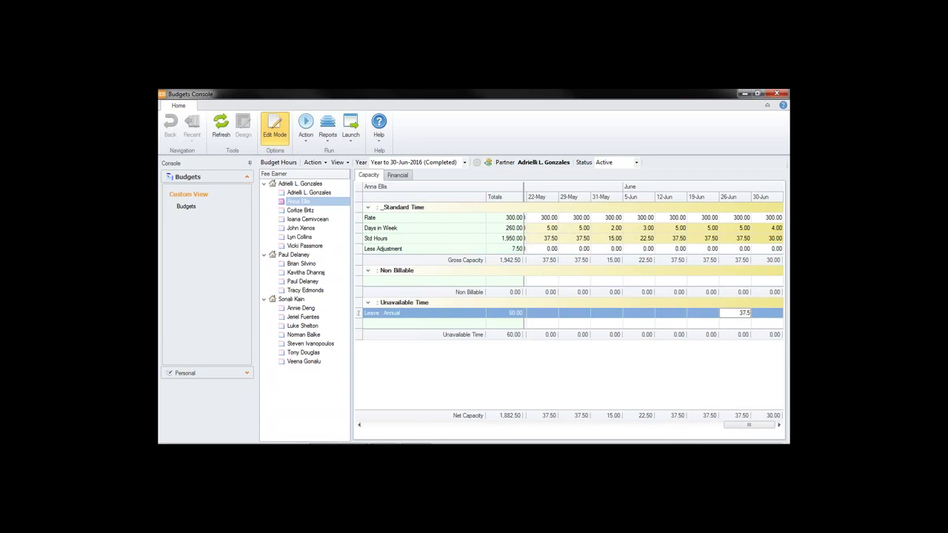
{"action": "key", "text": "Tab"}
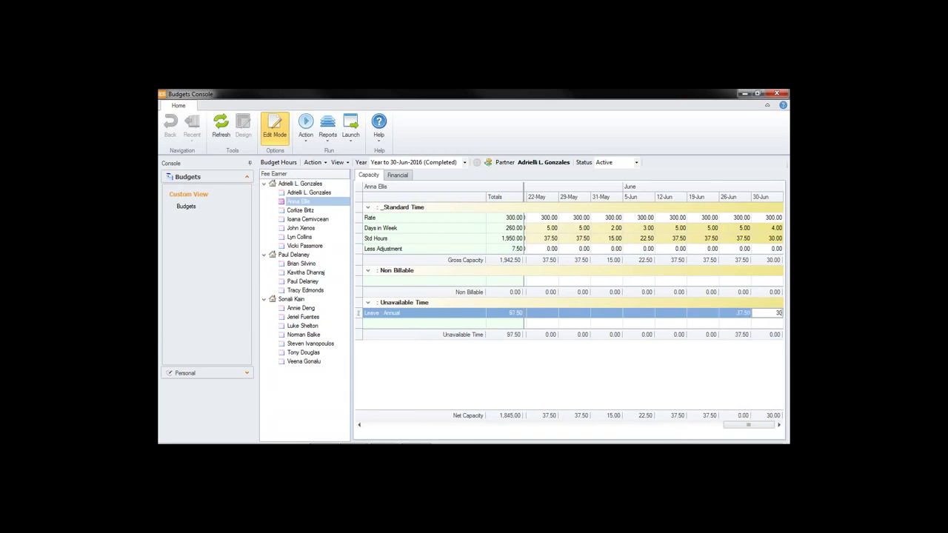
{"action": "type", "text": "30"}
{"action": "left_click", "coordinate": [713, 314]}
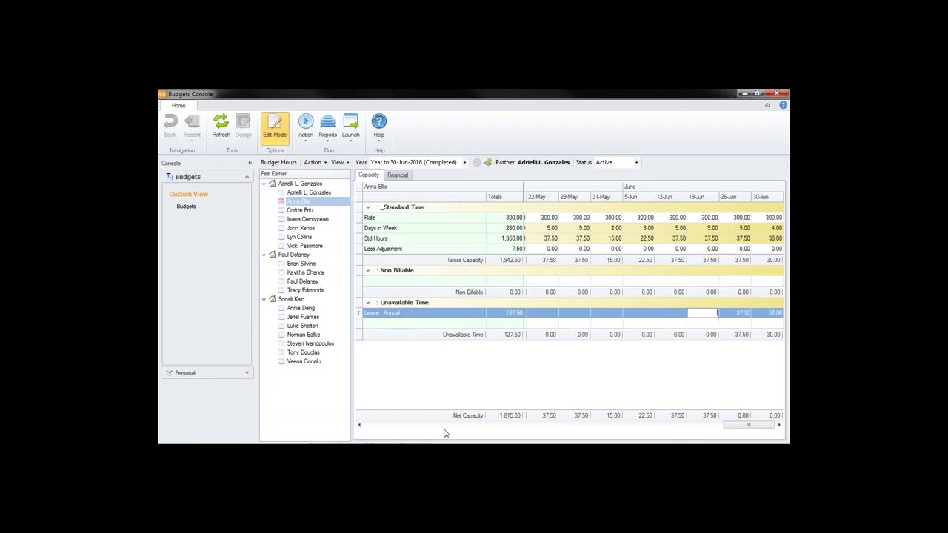
- Enter annual leave of 37.5 hours for the week ended 27-Sep
{"action": "left_click", "coordinate": [368, 426]}
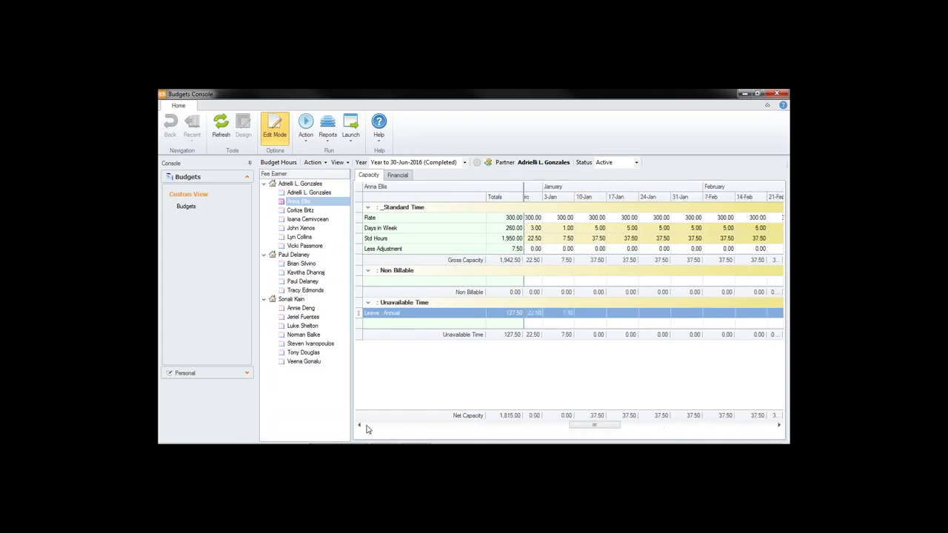
{"action": "left_click_drag", "start_coordinate": [593, 426], "coordinate": [455, 436]}
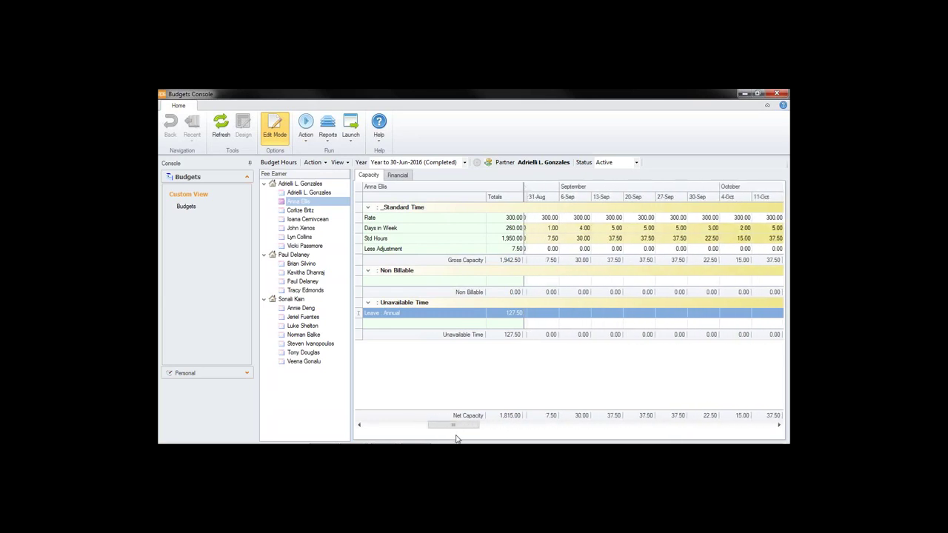
{"action": "left_click", "coordinate": [666, 316]}
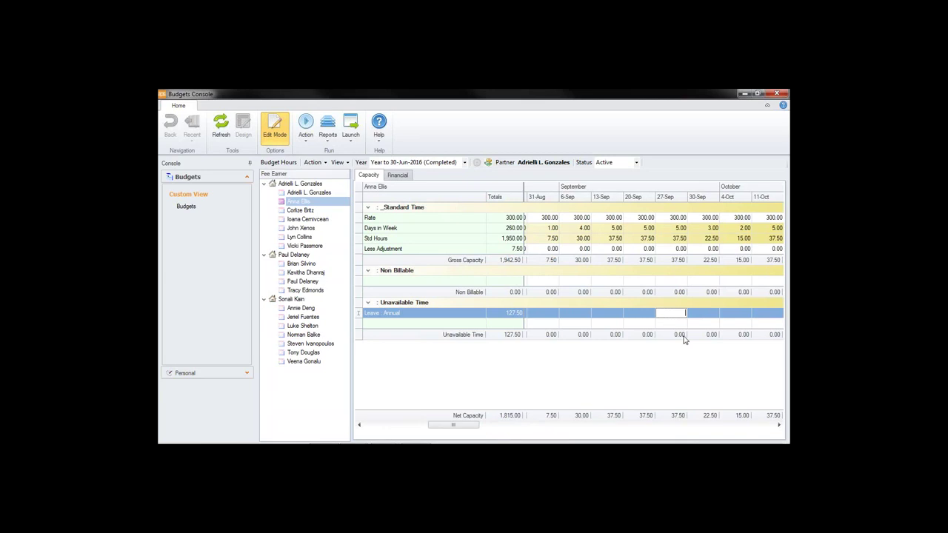
{"action": "type", "text": "37.5"}
{"action": "key", "text": "Return"}
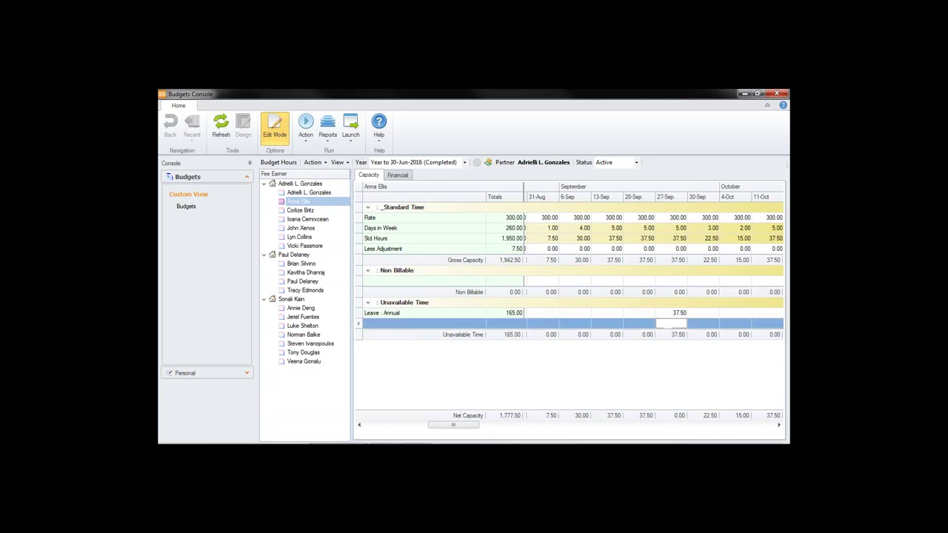
{"action": "left_click", "coordinate": [671, 313]}
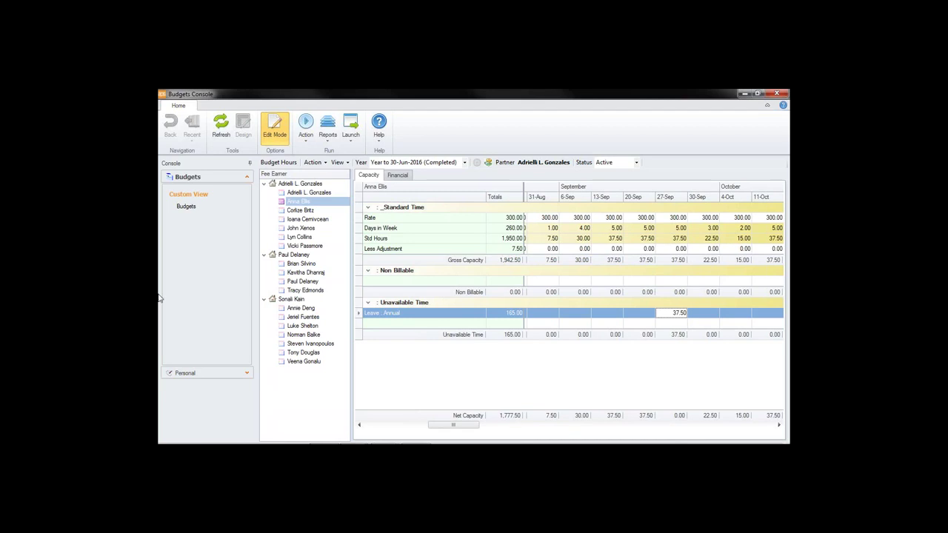
- View the leave types offered for another Unavailable Time row, and add an Administration row under Non Billable
{"action": "left_click", "coordinate": [465, 323]}
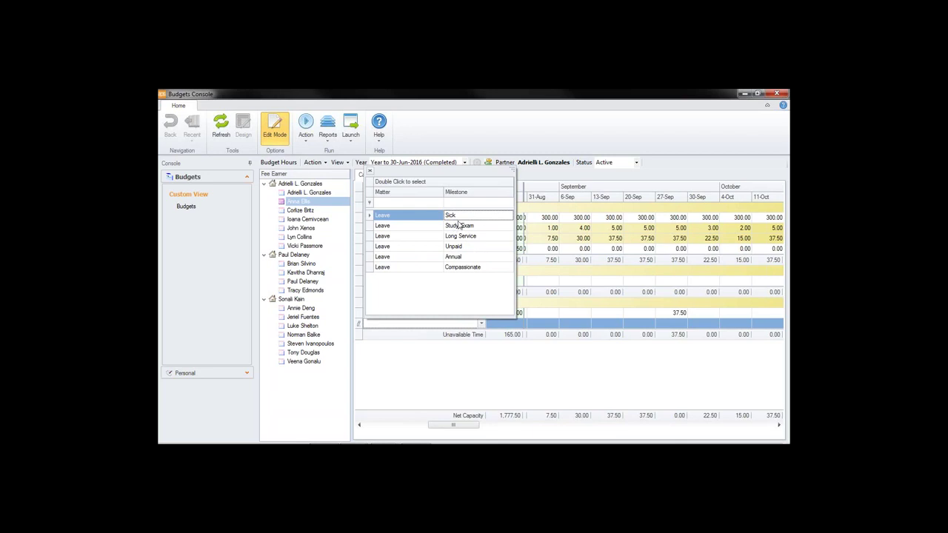
{"action": "left_click", "coordinate": [578, 183]}
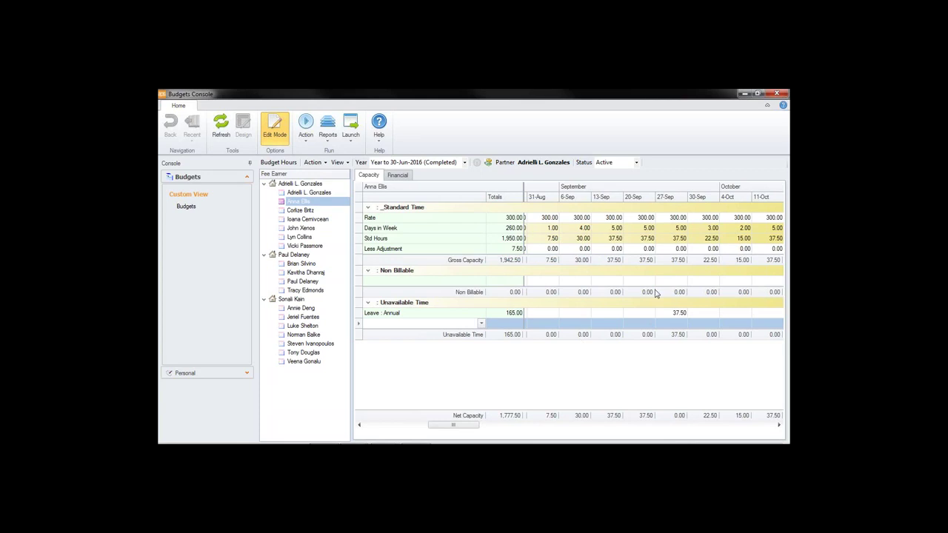
{"action": "left_click", "coordinate": [482, 283]}
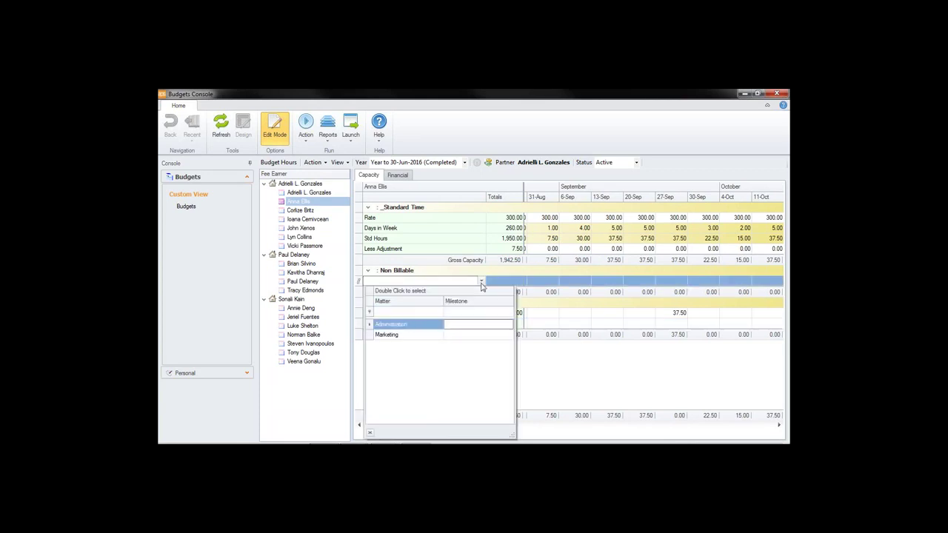
{"action": "left_click", "coordinate": [406, 329]}
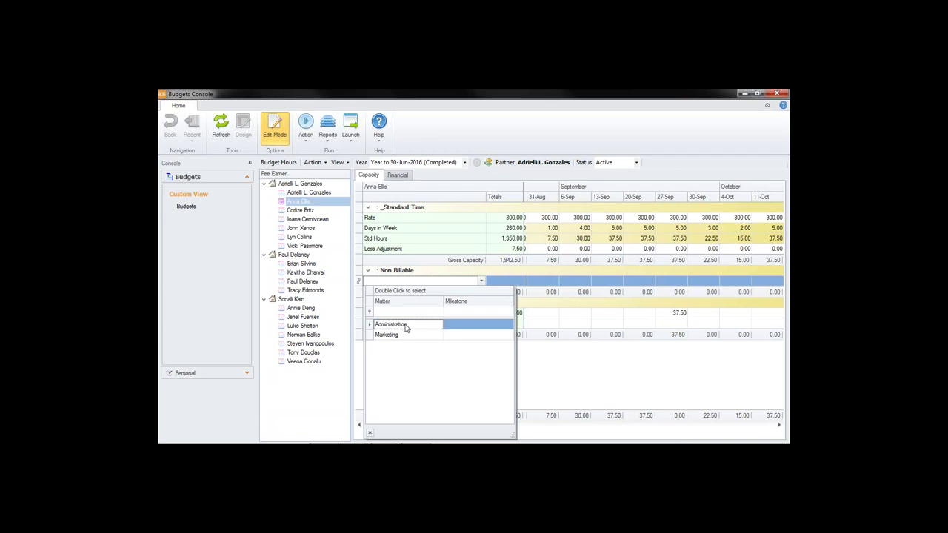
{"action": "double_click", "coordinate": [406, 326]}
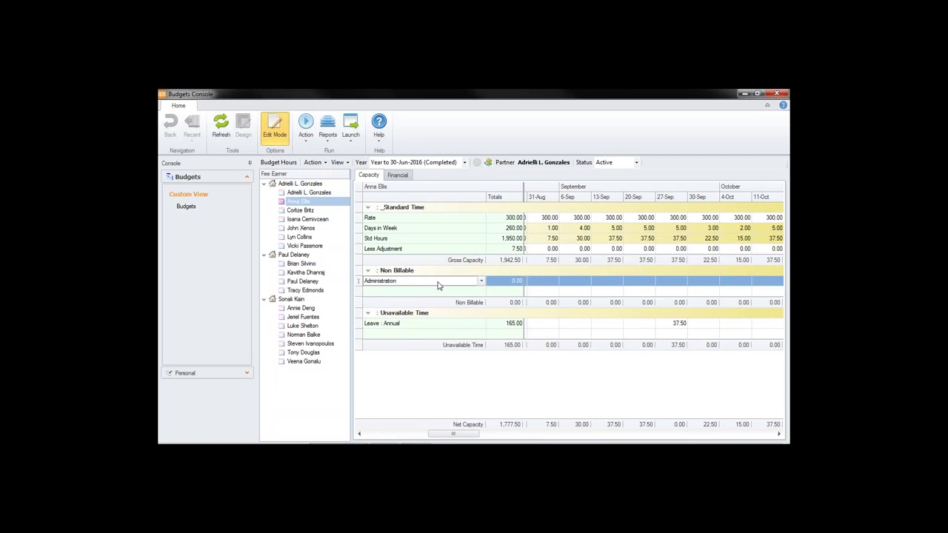
- Load the budget calculator for the total of the Administration row
{"action": "left_click_drag", "start_coordinate": [452, 436], "coordinate": [561, 437]}
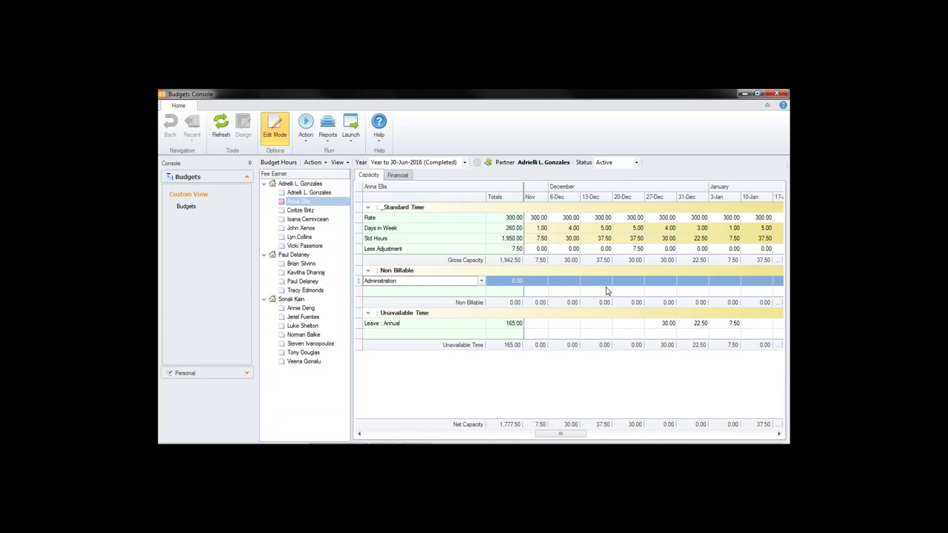
{"action": "left_click_drag", "start_coordinate": [553, 434], "coordinate": [382, 437]}
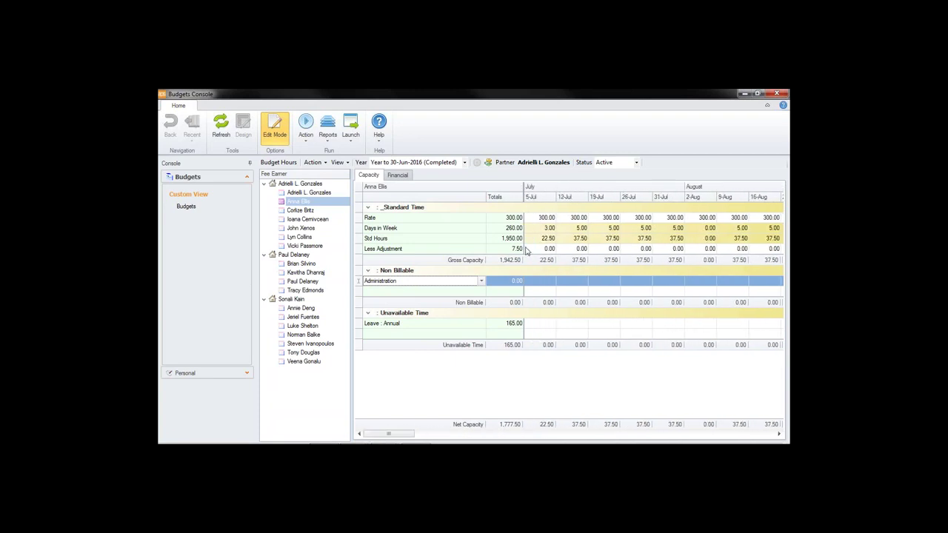
{"action": "left_click", "coordinate": [517, 282]}
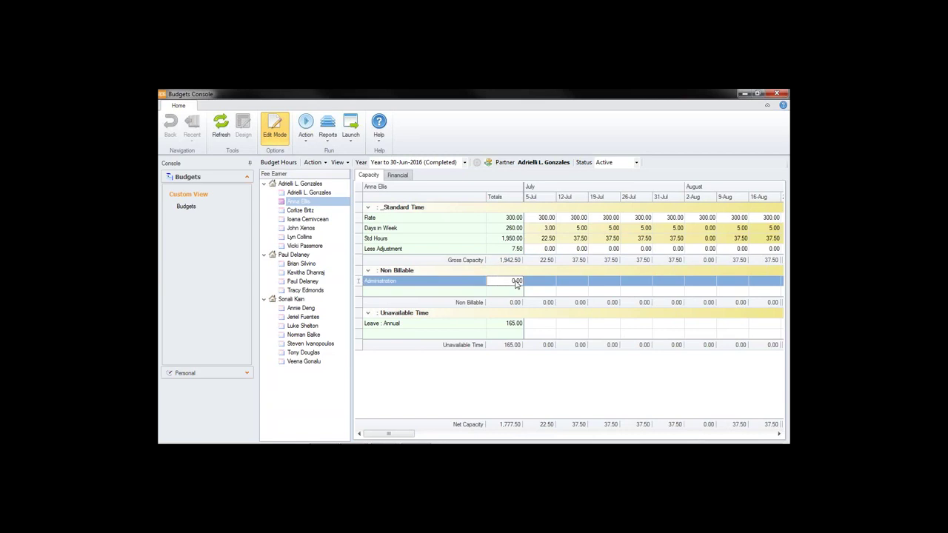
{"action": "right_click", "coordinate": [516, 283]}
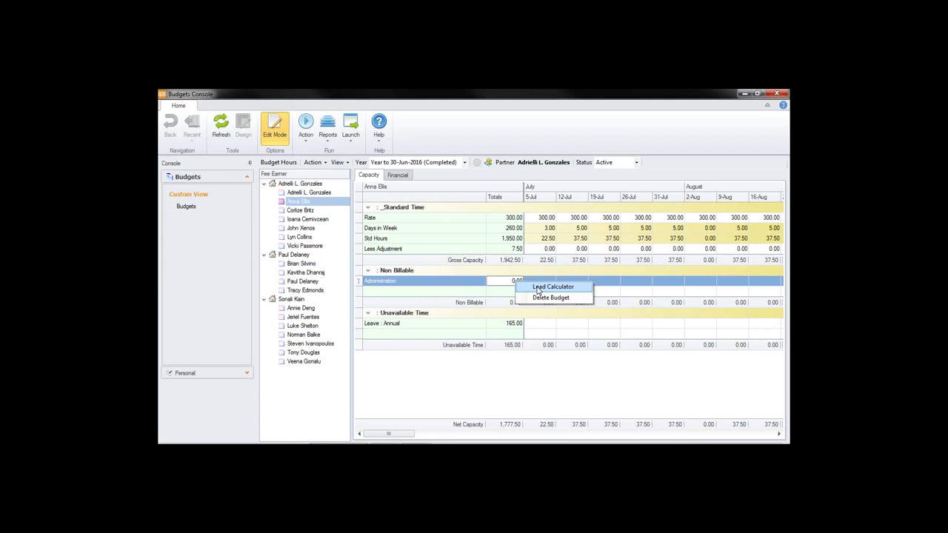
{"action": "left_click", "coordinate": [578, 288]}
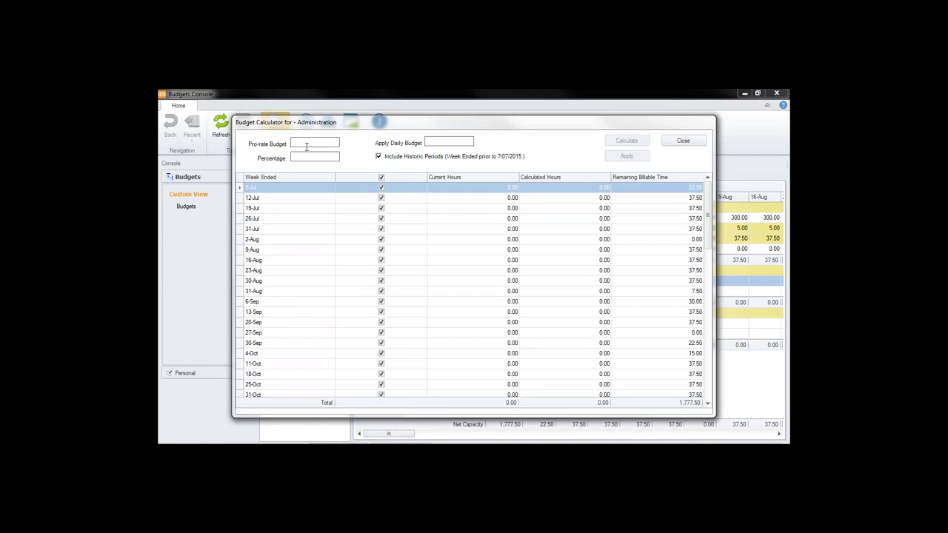
- Calculate a pro-rate budget of 260 hours over all weeks and check the calculated hours through 30-Jun
{"action": "mouse_move", "coordinate": [450, 128]}
{"action": "left_mouse_down"}
{"action": "mouse_move", "coordinate": [476, 244]}
{"action": "mouse_move", "coordinate": [480, 319]}
{"action": "mouse_move", "coordinate": [451, 120]}
{"action": "mouse_move", "coordinate": [460, 136]}
{"action": "left_mouse_up"}
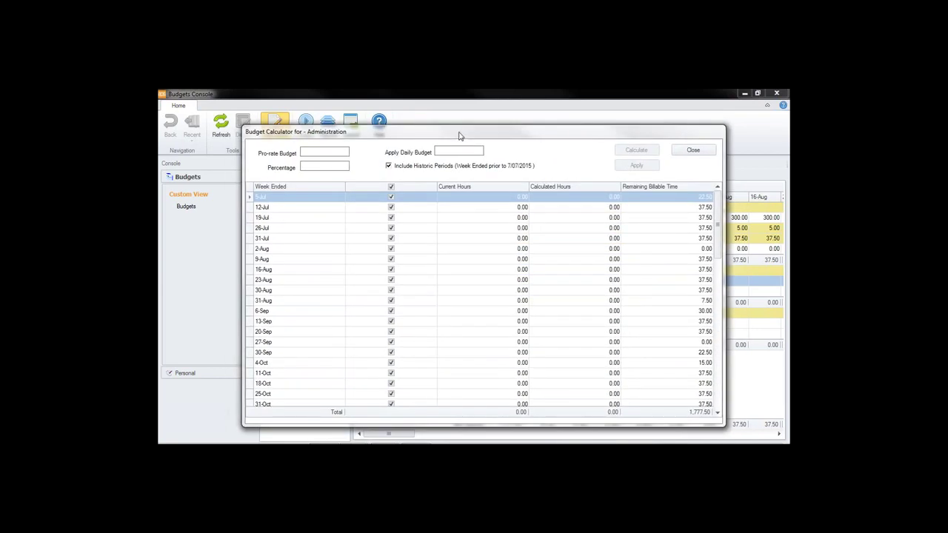
{"action": "type", "text": "260"}
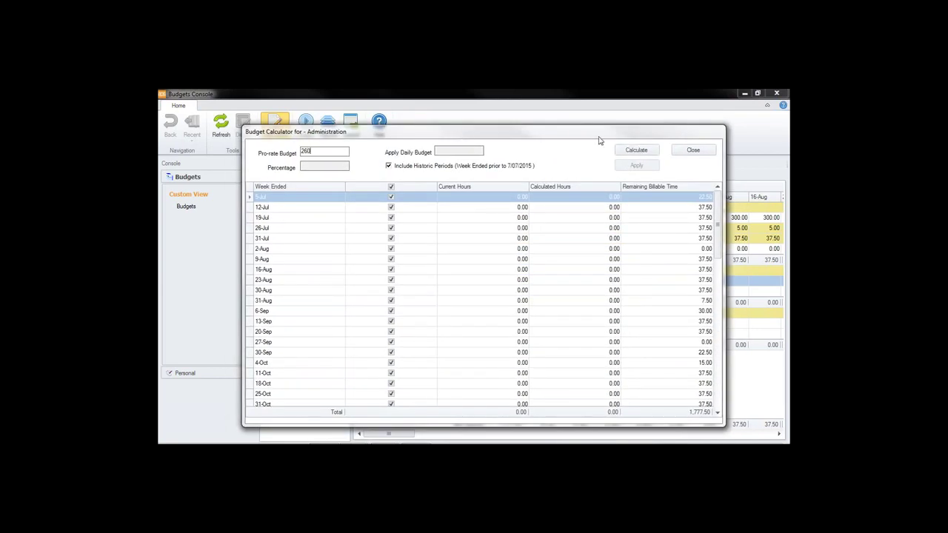
{"action": "left_click", "coordinate": [635, 150]}
{"action": "left_click_drag", "start_coordinate": [719, 209], "coordinate": [718, 364]}
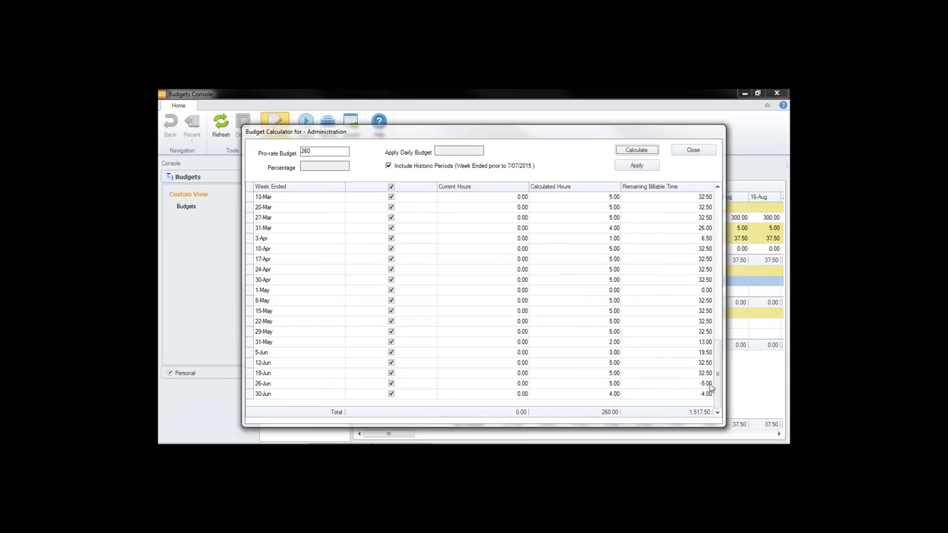
- Apply the calculated 260 hours to the Administration row and check the resulting weekly hours through June
{"action": "scroll", "coordinate": [717, 388], "scroll_direction": "up", "scroll_amount": 1}
{"action": "left_click_drag", "start_coordinate": [716, 388], "coordinate": [712, 236]}
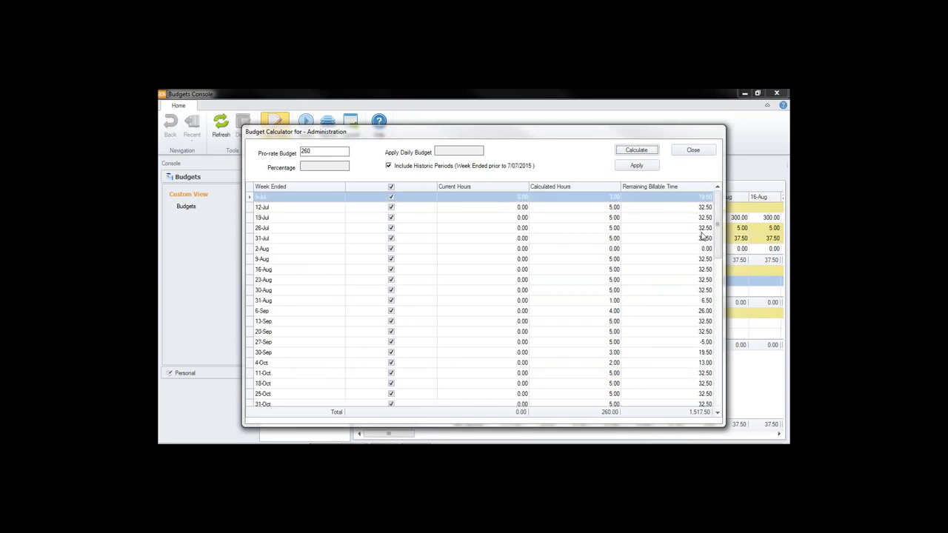
{"action": "left_click", "coordinate": [635, 166]}
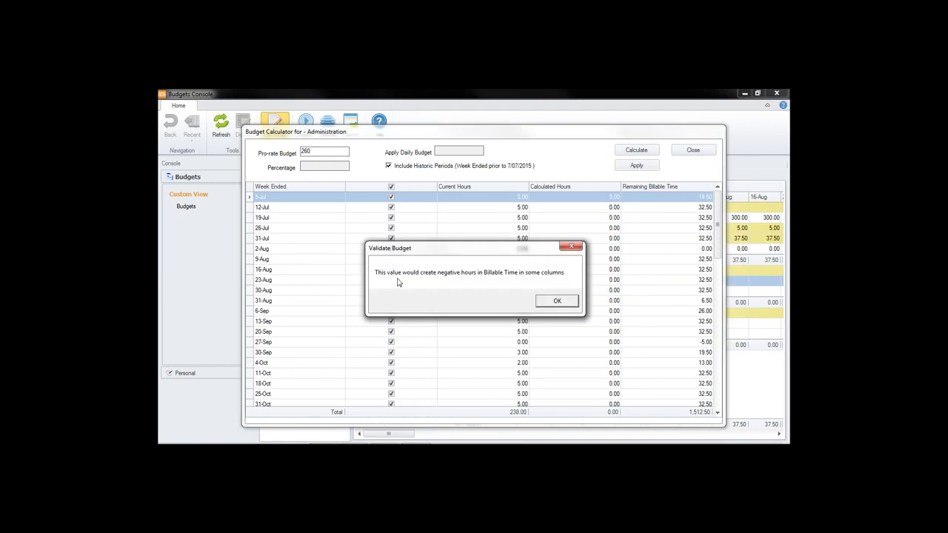
{"action": "left_click", "coordinate": [556, 302]}
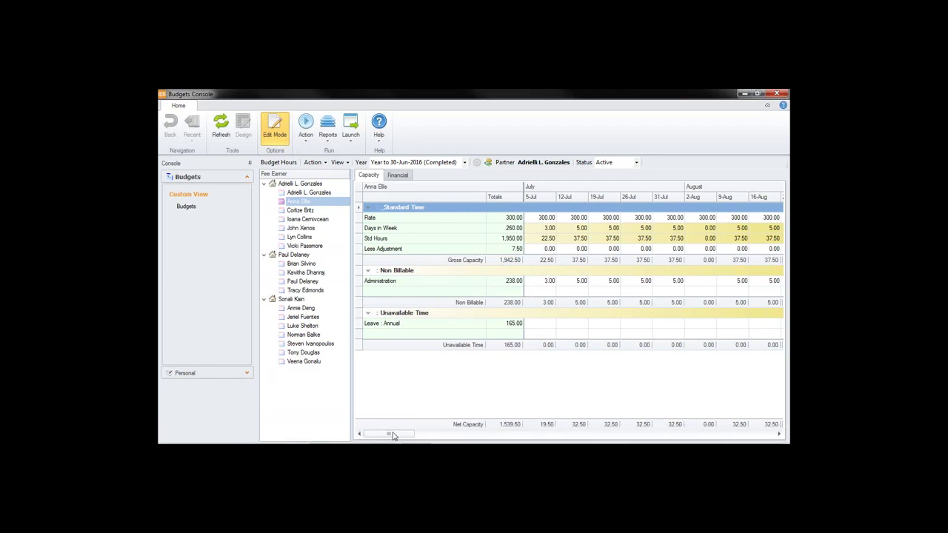
{"action": "left_click_drag", "start_coordinate": [393, 433], "coordinate": [754, 435]}
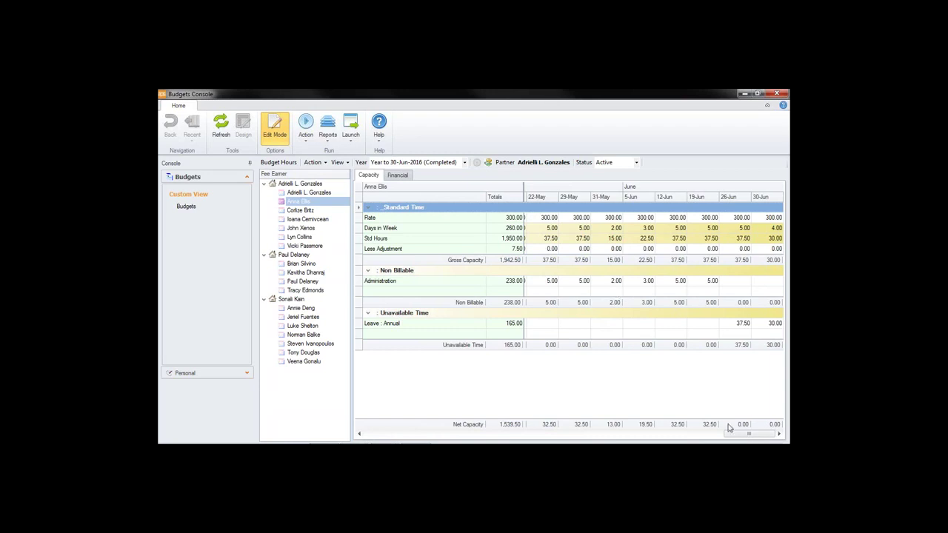
{"action": "mouse_move", "coordinate": [757, 440]}
- Reload the budget calculator for the Administration total and calculate a pro-rate budget of 260 hours
{"action": "left_click", "coordinate": [509, 282]}
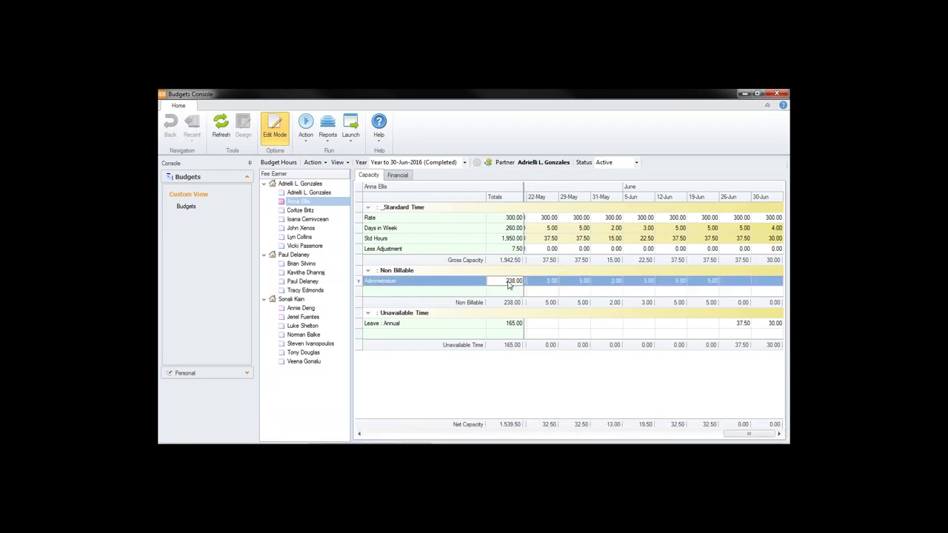
{"action": "right_click", "coordinate": [509, 284]}
{"action": "left_click", "coordinate": [531, 287]}
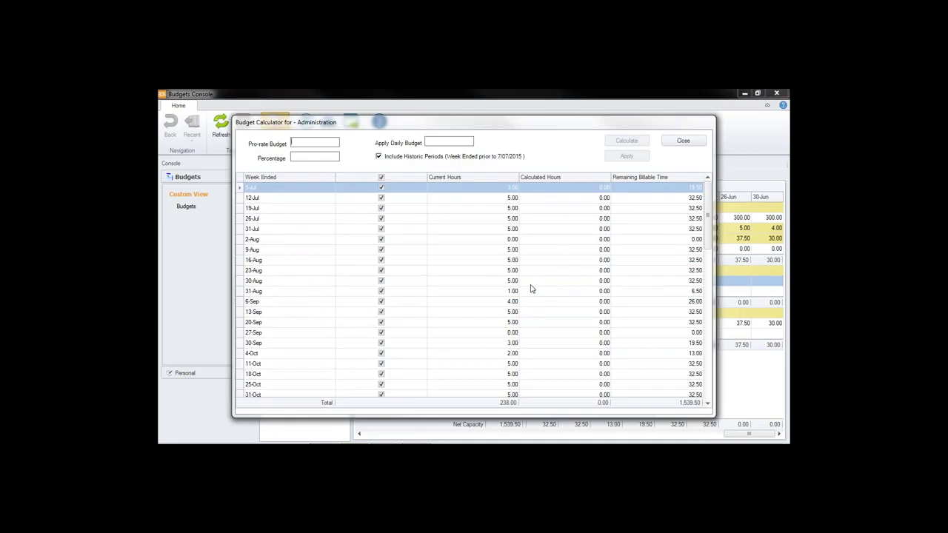
{"action": "left_click", "coordinate": [312, 143]}
{"action": "type", "text": "260"}
{"action": "left_click", "coordinate": [626, 141]}
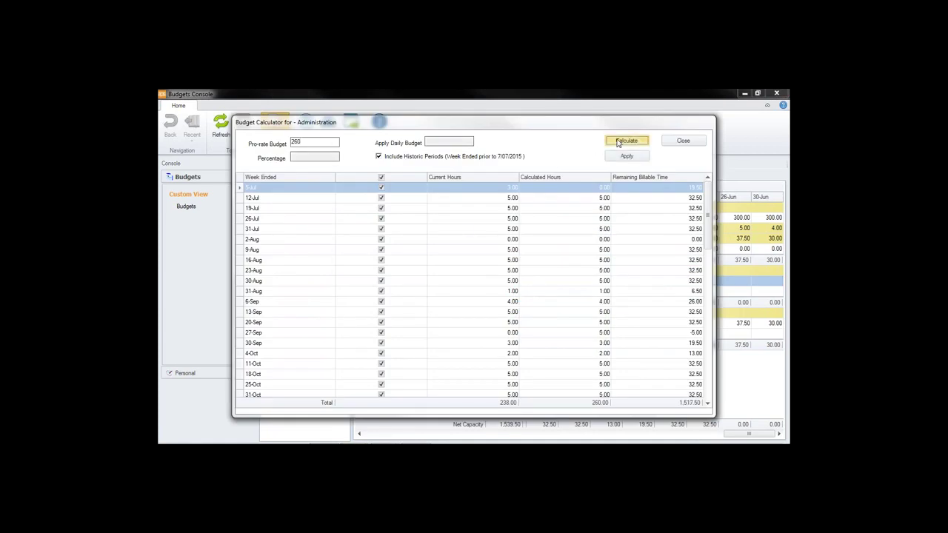
- Set the calculated hours for the weeks ended 26-Jun and 30-Jun to 0
{"action": "left_click_drag", "start_coordinate": [707, 229], "coordinate": [696, 400]}
{"action": "left_click", "coordinate": [594, 375]}
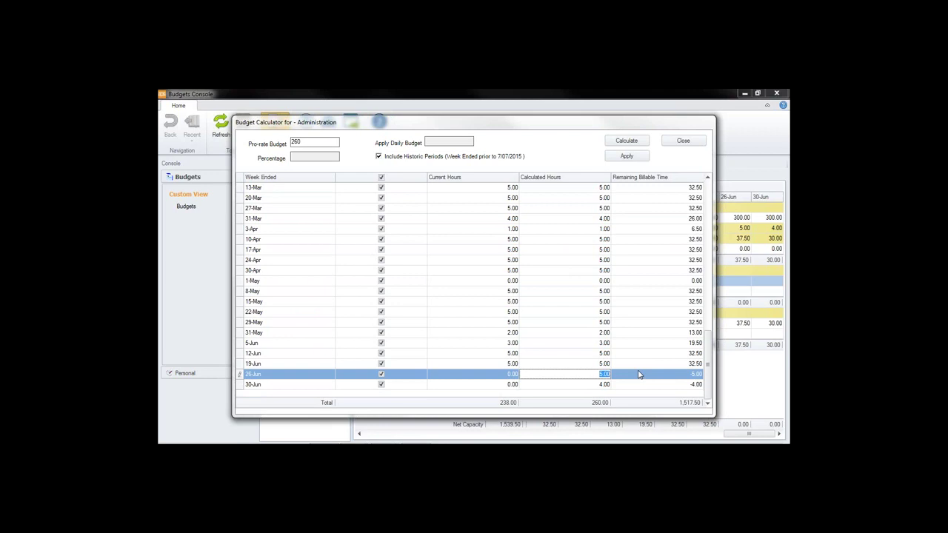
{"action": "type", "text": "0"}
{"action": "left_click", "coordinate": [604, 385]}
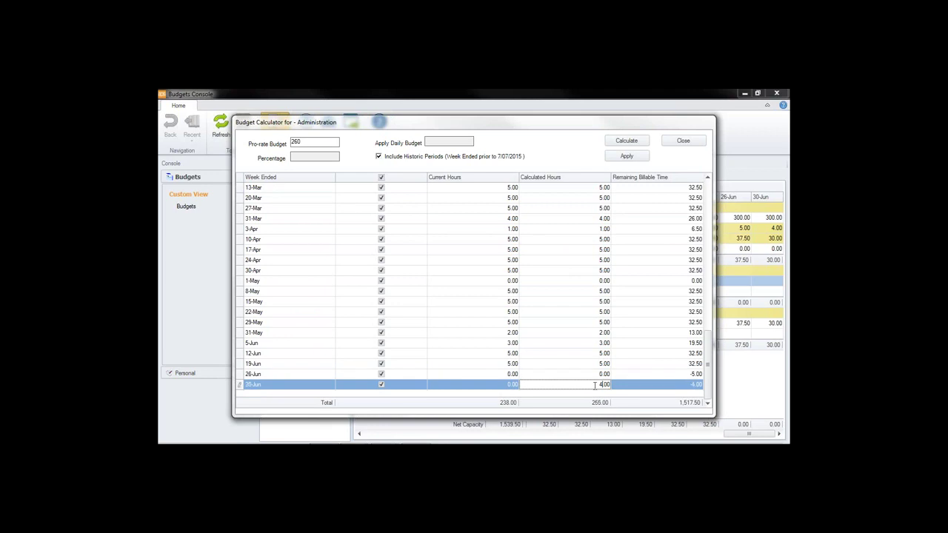
{"action": "type", "text": "0"}
{"action": "left_click", "coordinate": [601, 366]}
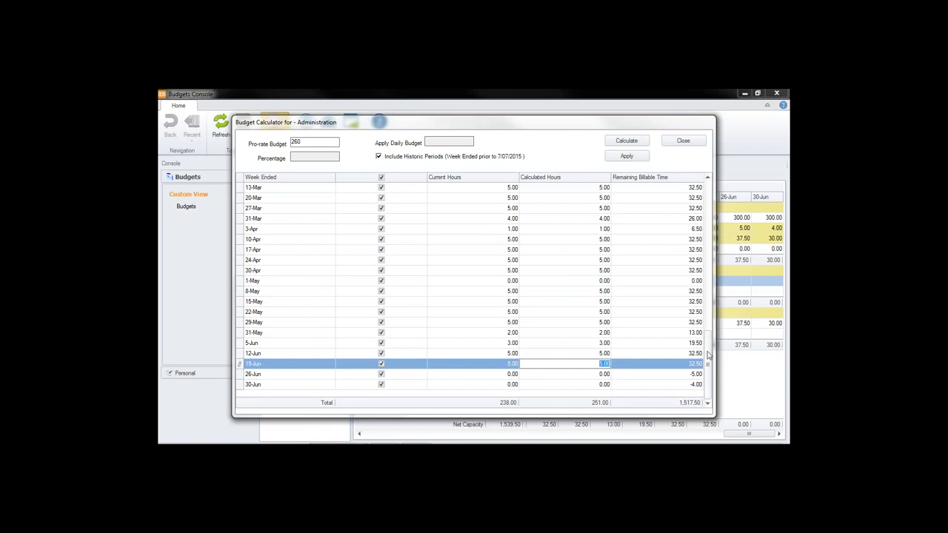
- Set the calculated hours for the weeks ended 27-Dec, 31-Dec and 3-Jan to 0
{"action": "left_click_drag", "start_coordinate": [709, 357], "coordinate": [722, 303]}
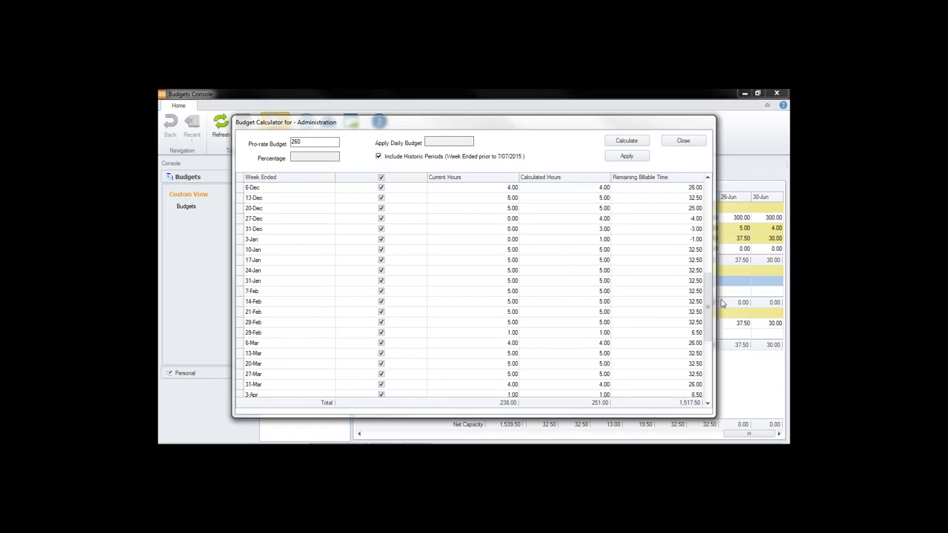
{"action": "left_click", "coordinate": [606, 218]}
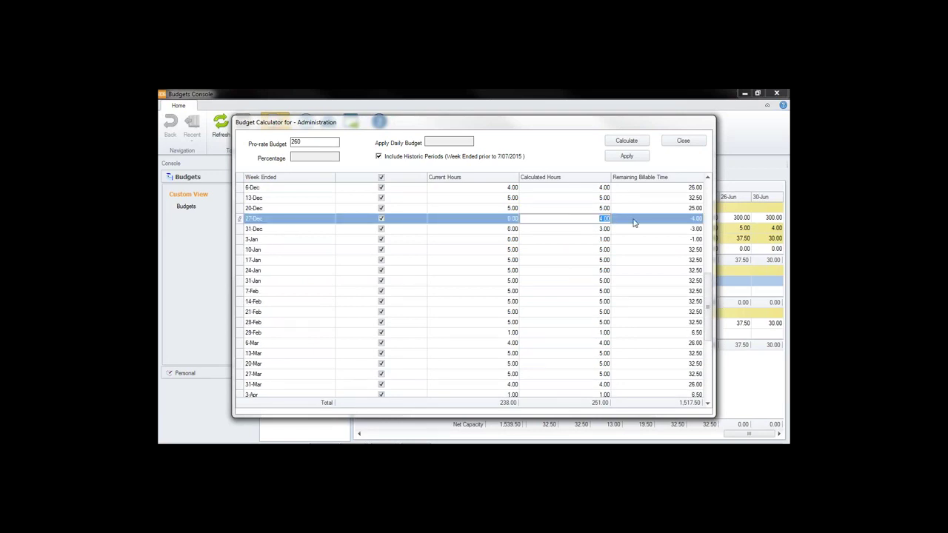
{"action": "type", "text": "0"}
{"action": "left_click", "coordinate": [616, 229]}
{"action": "type", "text": "0"}
{"action": "left_click", "coordinate": [589, 243]}
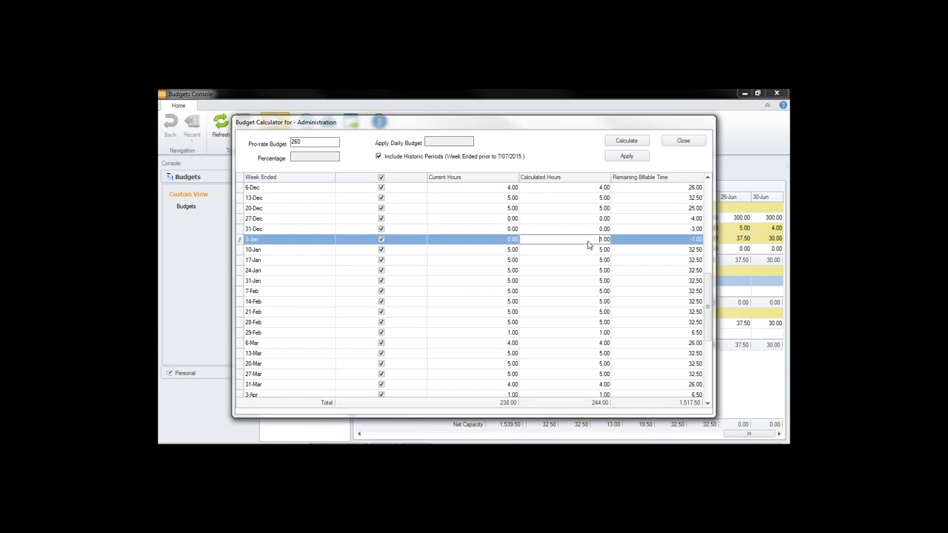
{"action": "type", "text": "0"}
- Set the calculated hours for the weeks ended 20-Dec and 13-Dec to 6
{"action": "left_click", "coordinate": [603, 210]}
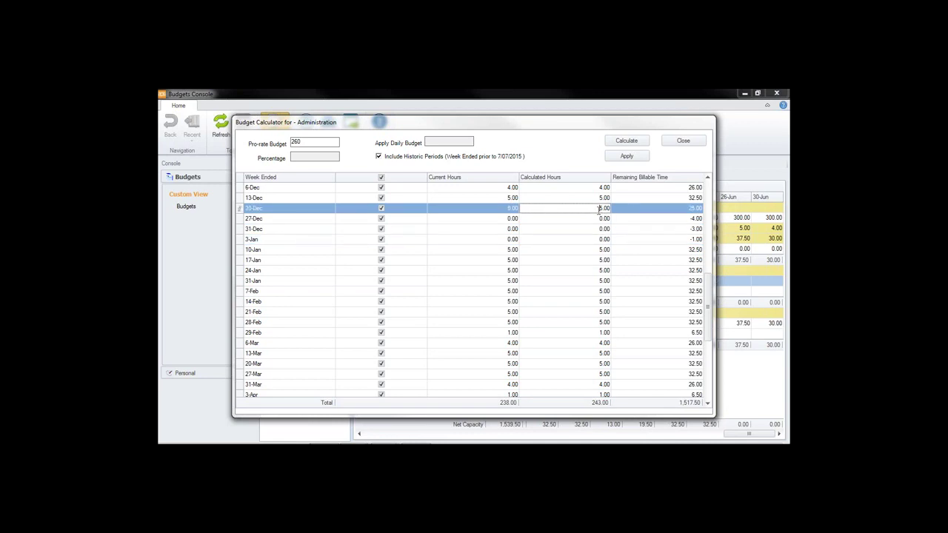
{"action": "type", "text": "6"}
{"action": "left_click", "coordinate": [604, 198]}
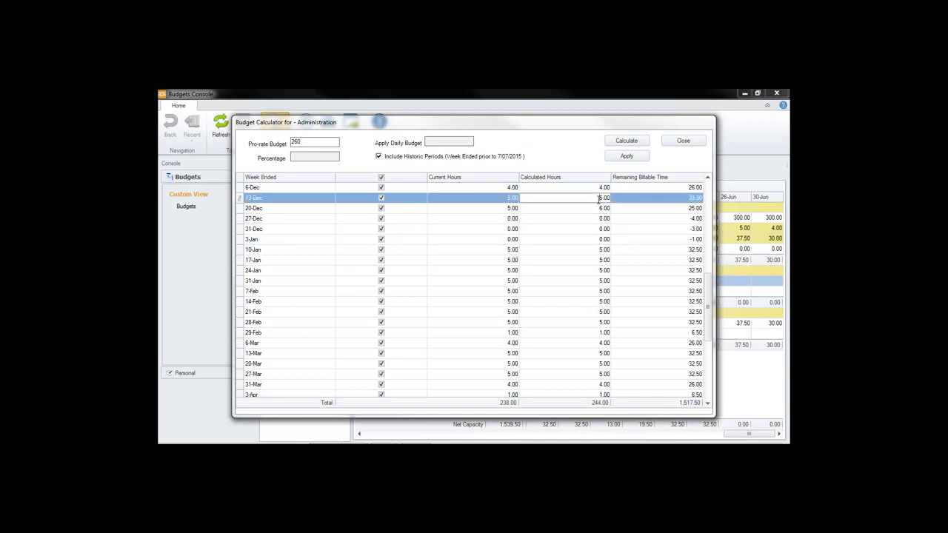
{"action": "type", "text": "6"}
{"action": "left_click", "coordinate": [606, 187]}
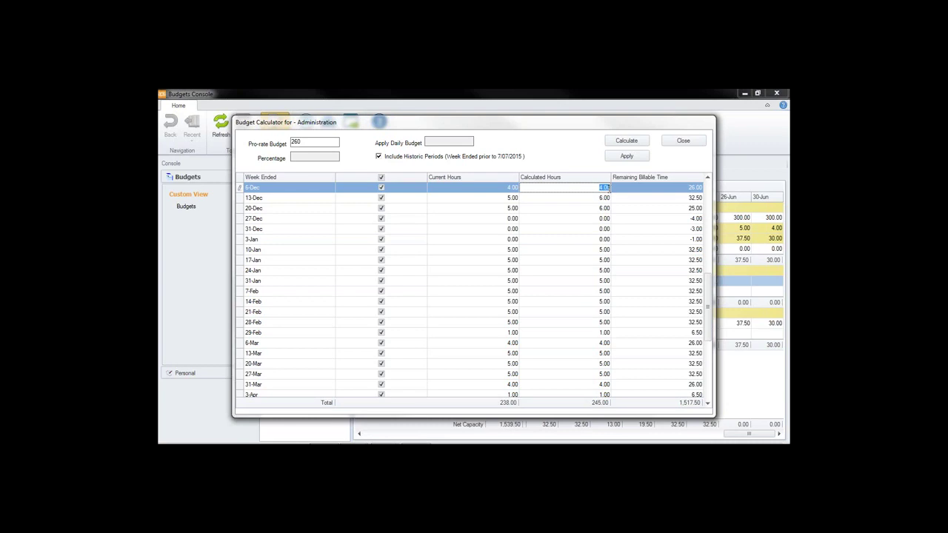
{"action": "left_click", "coordinate": [535, 301]}
{"action": "left_click", "coordinate": [709, 191]}
{"action": "left_click", "coordinate": [707, 190]}
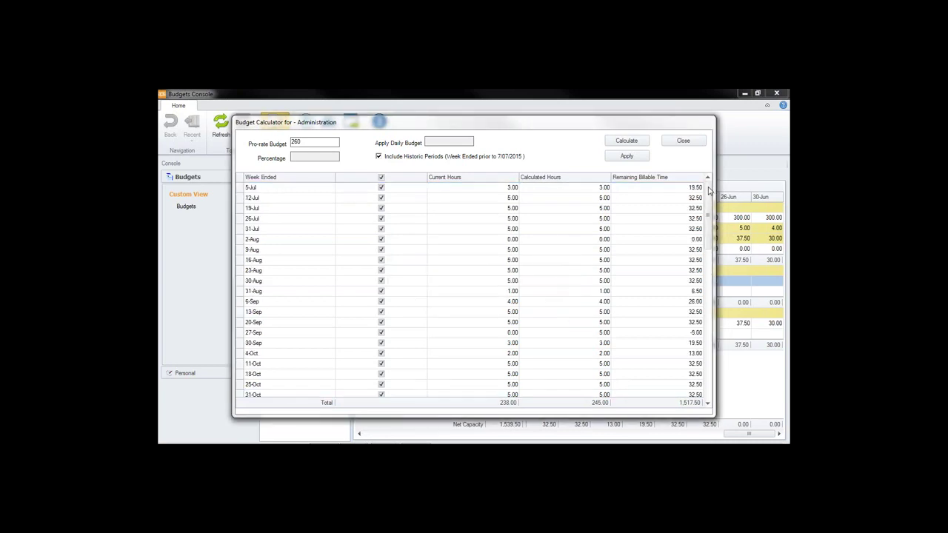
- Set the calculated hours for the weeks ended 12-Jul and 19-Jul to 8
{"action": "left_click", "coordinate": [604, 197]}
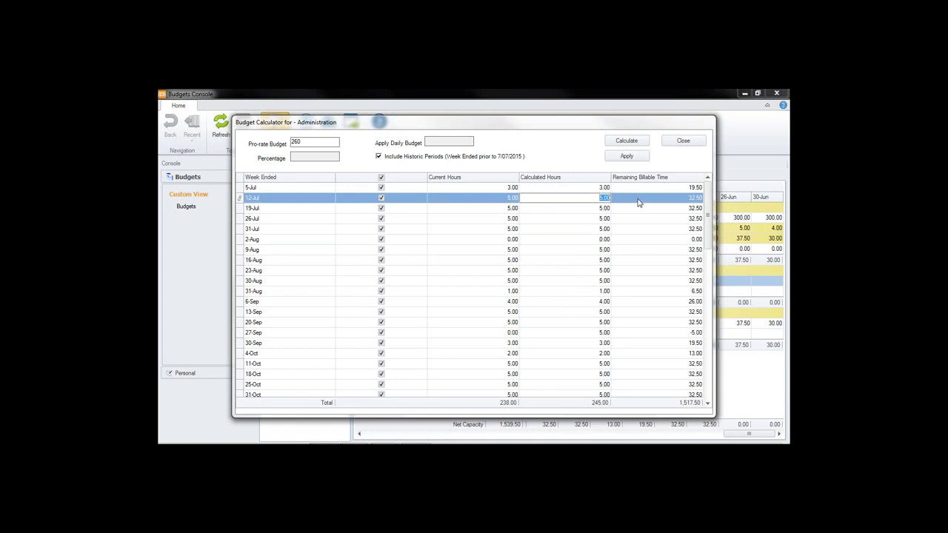
{"action": "type", "text": "8"}
{"action": "left_click", "coordinate": [586, 209]}
{"action": "type", "text": "8"}
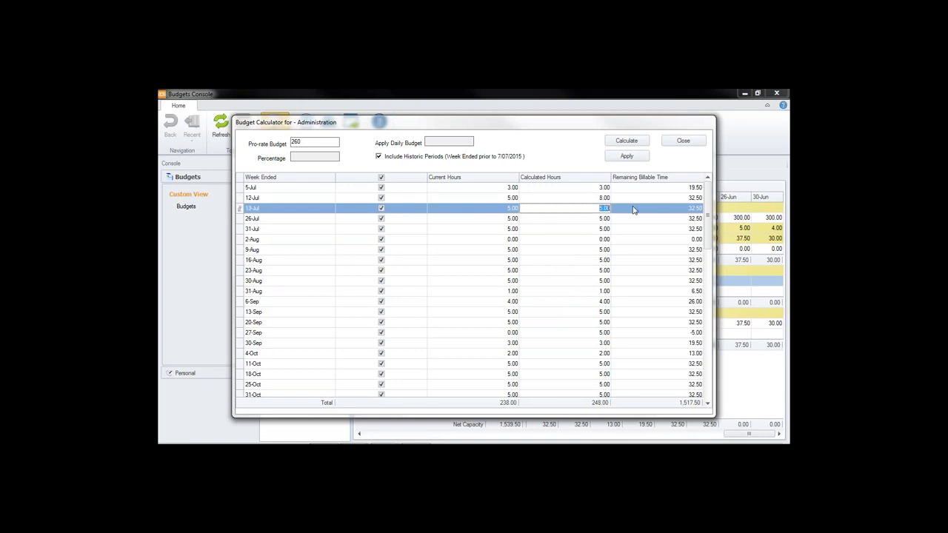
{"action": "left_click", "coordinate": [605, 250]}
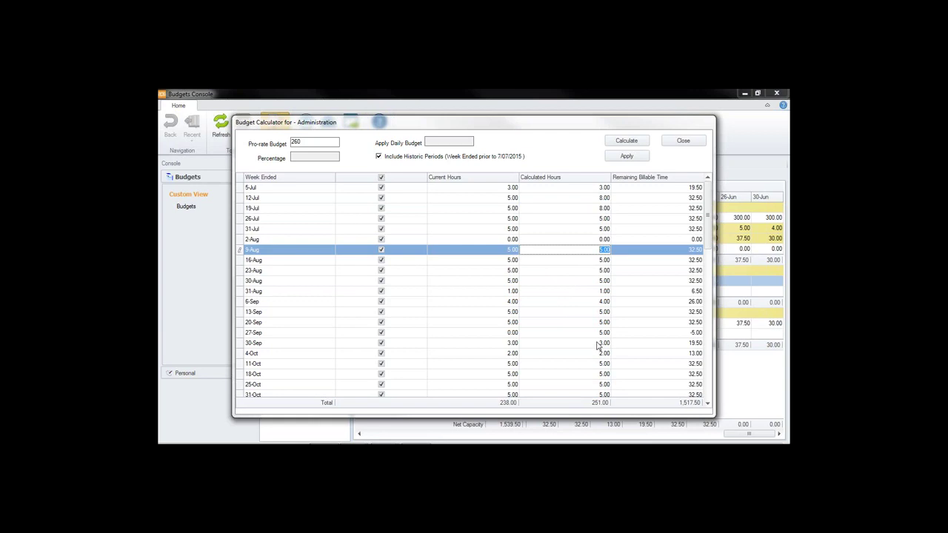
- Set the calculated hours for the weeks ended 12-Jul and 19-Jul to 7
{"action": "left_click", "coordinate": [606, 198]}
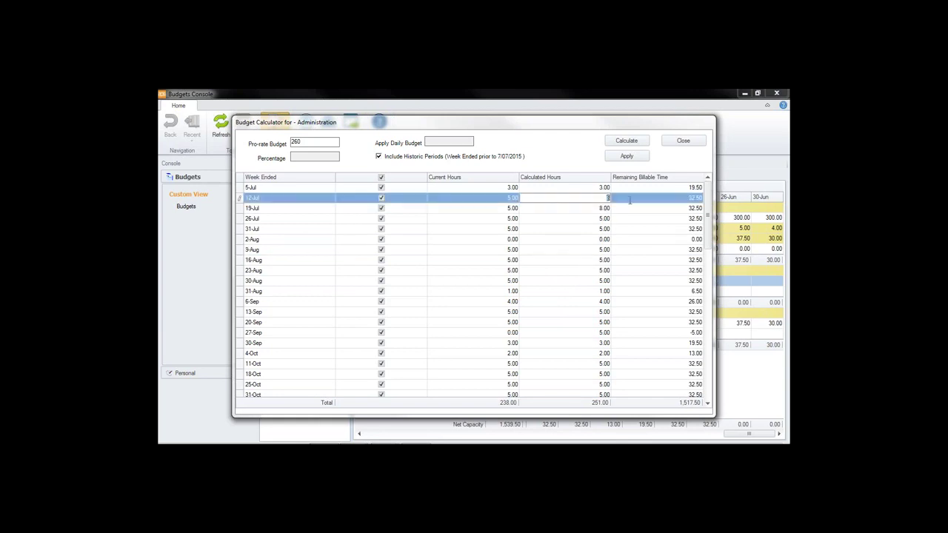
{"action": "type", "text": "7"}
{"action": "left_click", "coordinate": [605, 210]}
{"action": "type", "text": "7"}
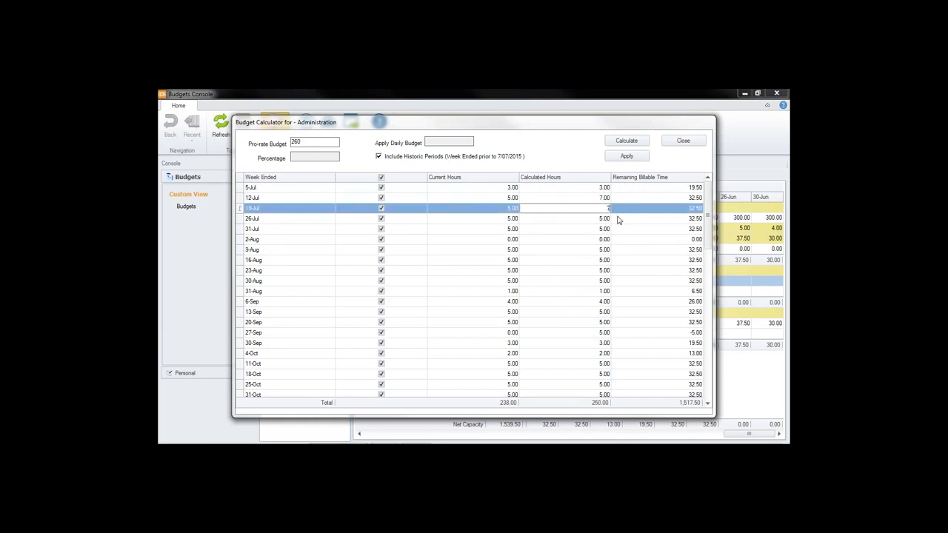
- Set the calculated hours for the weeks ended 13-Sep and 4-Oct to 7
{"action": "left_click", "coordinate": [600, 317]}
{"action": "type", "text": "7"}
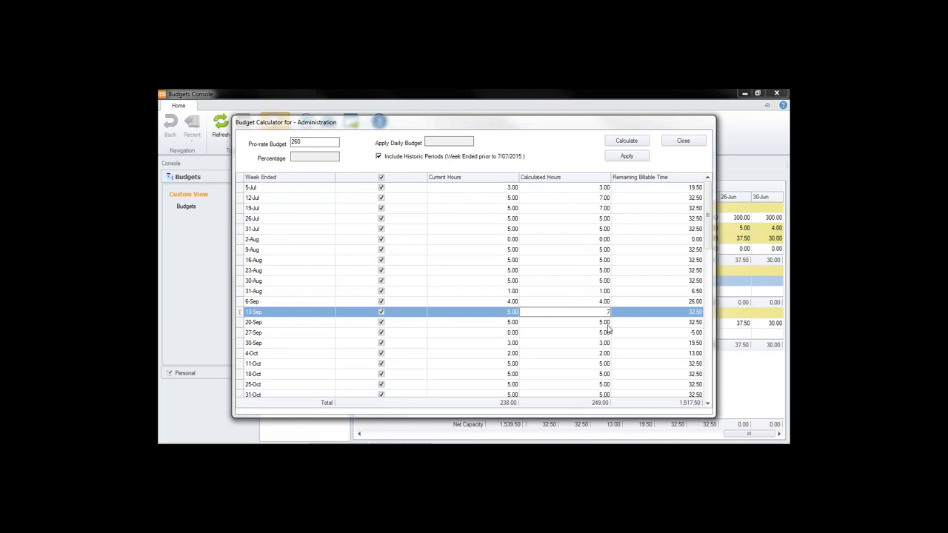
{"action": "left_click", "coordinate": [604, 354]}
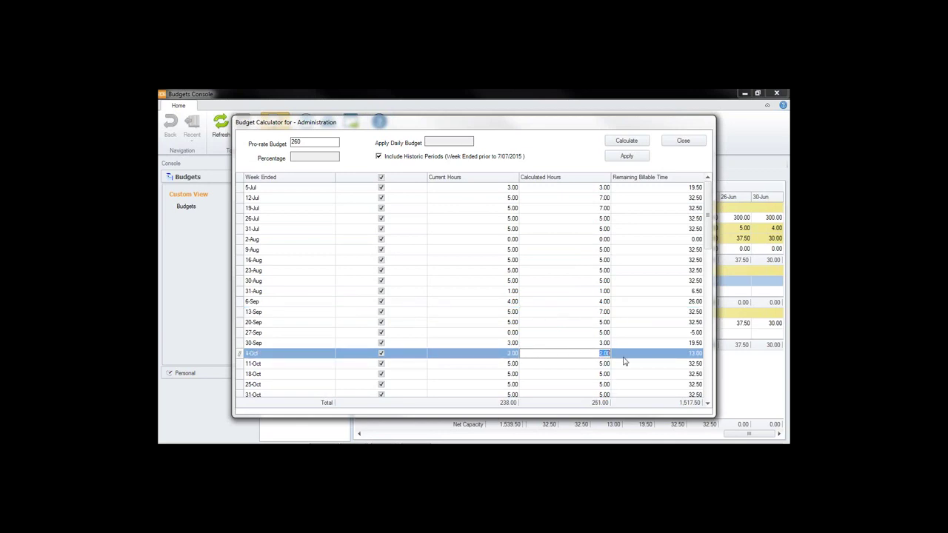
{"action": "type", "text": "7"}
{"action": "left_click", "coordinate": [605, 375]}
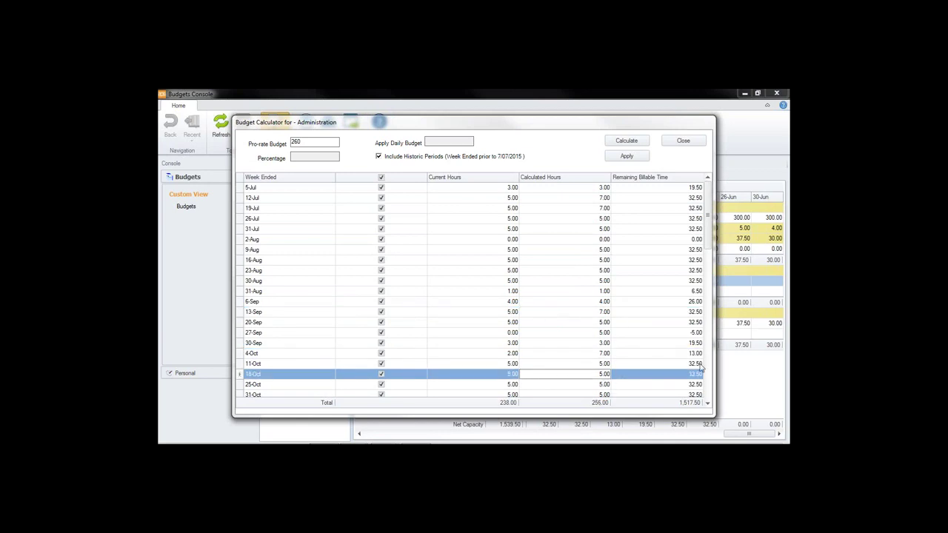
- Set the calculated hours for the weeks ended 31-Oct and 8-Nov to 7, keeping 1-Nov at 0
{"action": "left_click", "coordinate": [586, 395]}
{"action": "type", "text": "7"}
{"action": "left_click", "coordinate": [591, 395]}
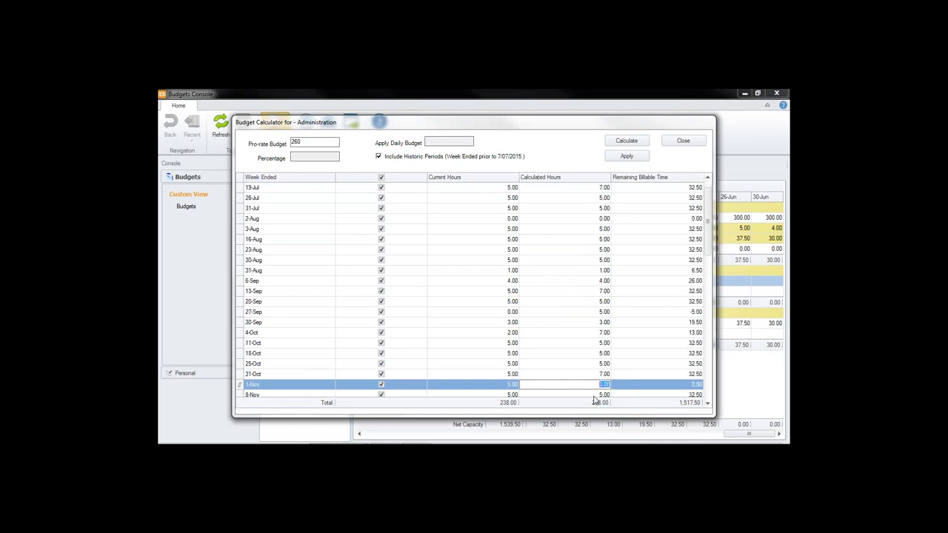
{"action": "left_click", "coordinate": [599, 380]}
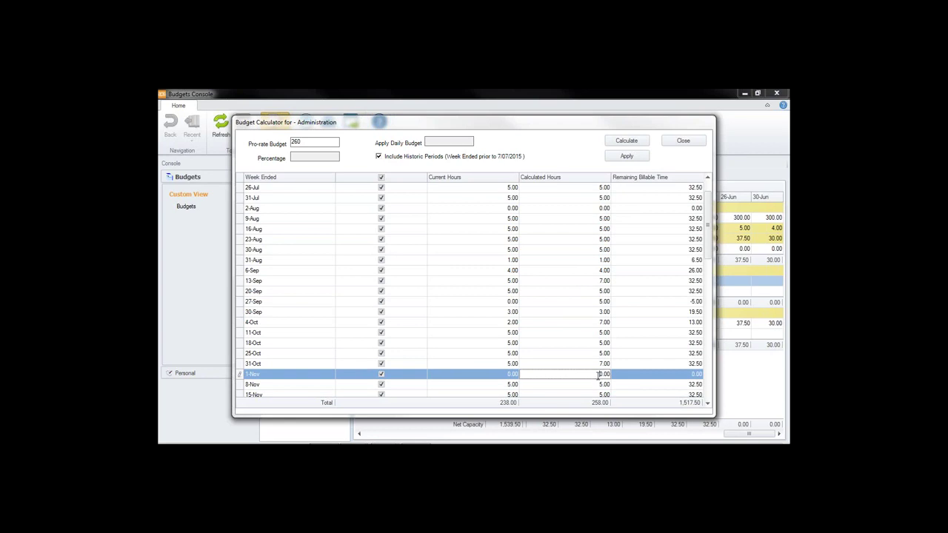
{"action": "left_click_drag", "start_coordinate": [597, 375], "coordinate": [632, 375]}
{"action": "key", "text": "Return"}
{"action": "left_click", "coordinate": [535, 312]}
{"action": "left_click", "coordinate": [591, 386]}
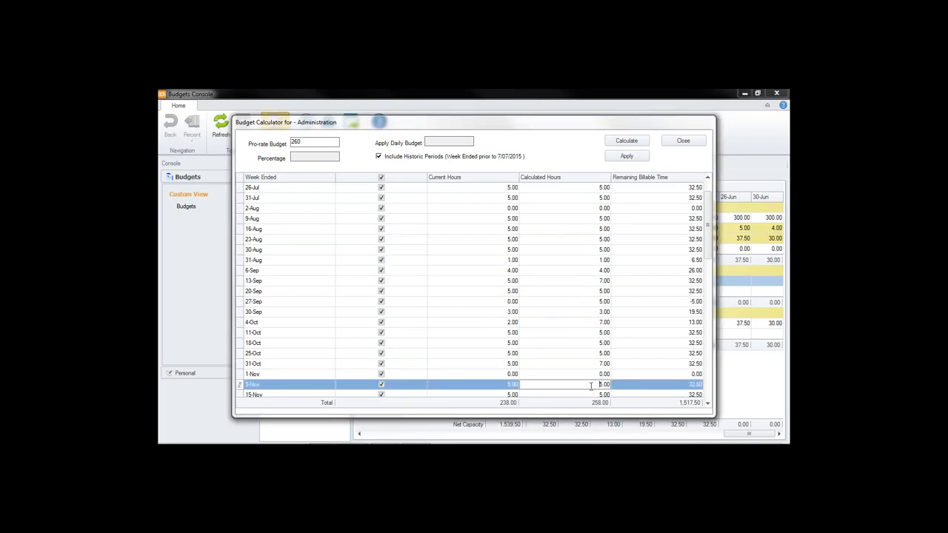
{"action": "left_click_drag", "start_coordinate": [591, 385], "coordinate": [626, 391]}
{"action": "type", "text": "7"}
{"action": "left_click", "coordinate": [593, 354]}
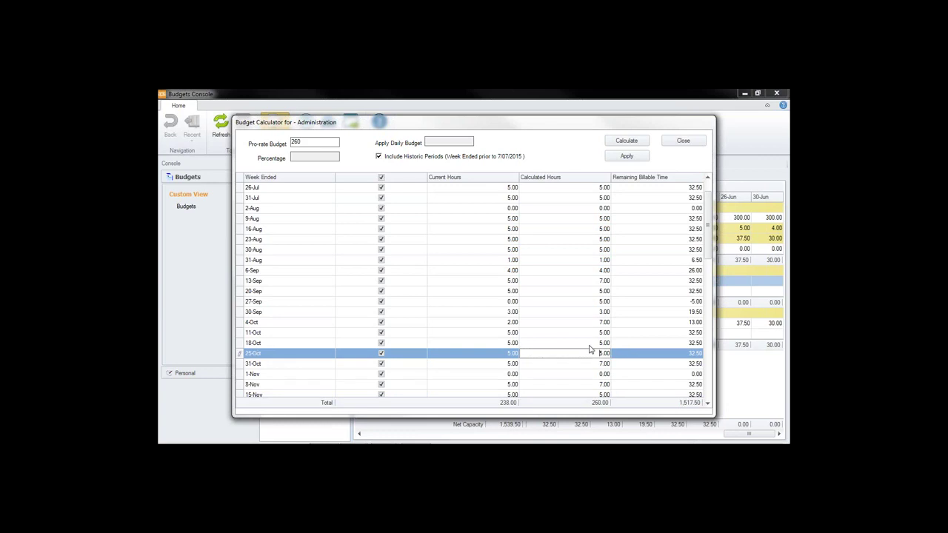
- Apply the adjusted weekly hours to the Administration row and close the budget calculator
{"action": "left_click", "coordinate": [628, 156]}
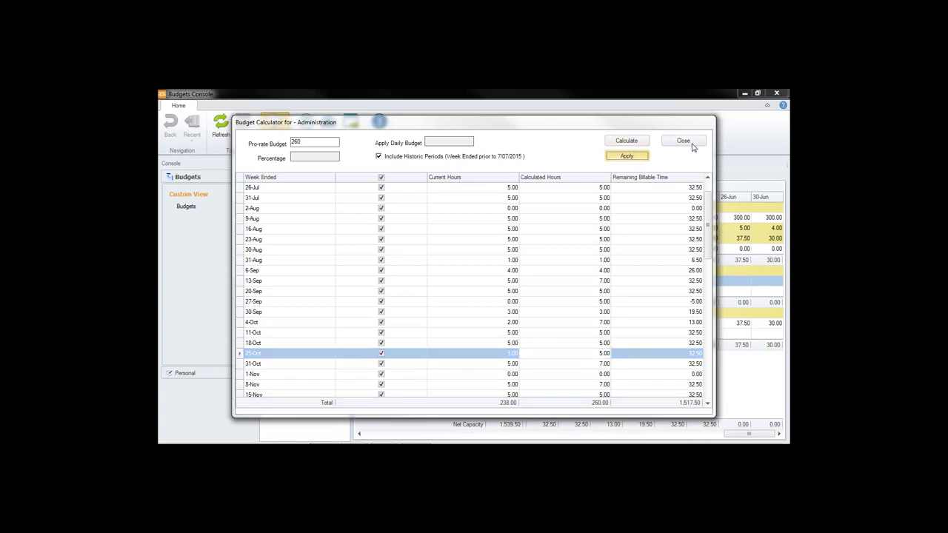
{"action": "left_click", "coordinate": [692, 144]}
{"action": "left_click", "coordinate": [555, 302]}
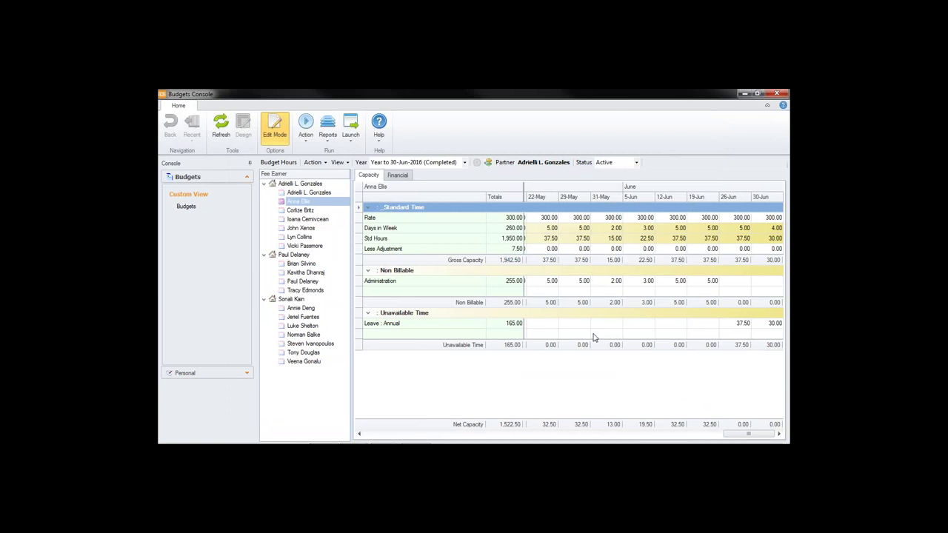
- Review the fee earner's capacity from July and set the budget status to Completed
{"action": "left_click_drag", "start_coordinate": [748, 437], "coordinate": [387, 442]}
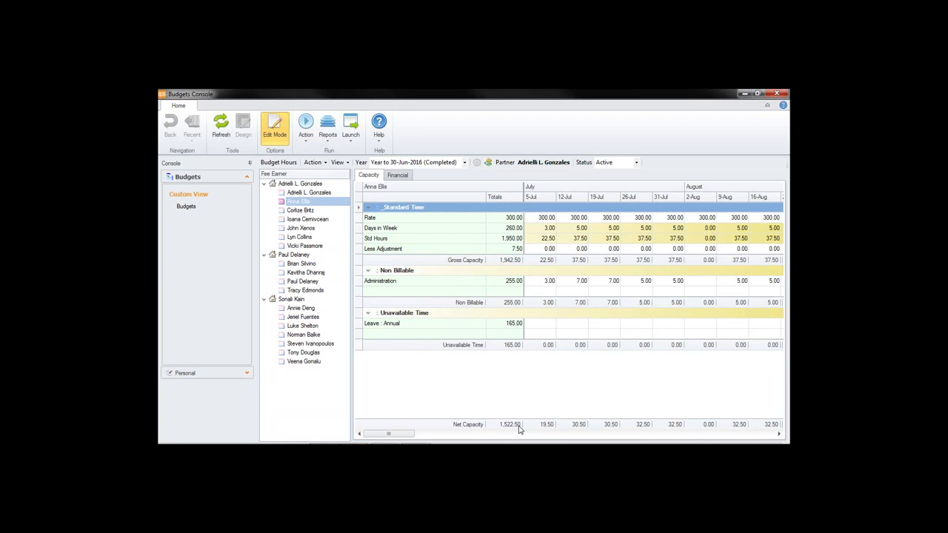
{"action": "left_click", "coordinate": [319, 203]}
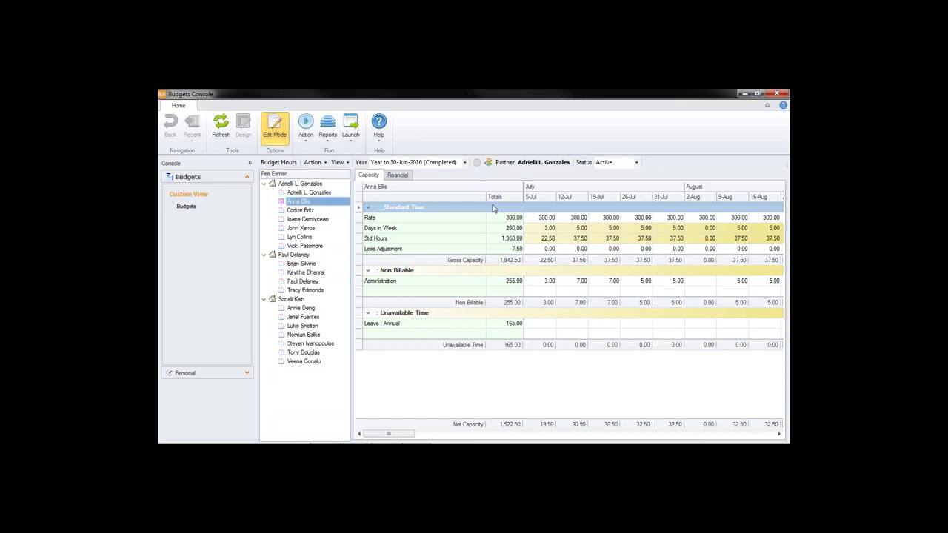
{"action": "left_click", "coordinate": [634, 163]}
{"action": "left_click", "coordinate": [627, 183]}
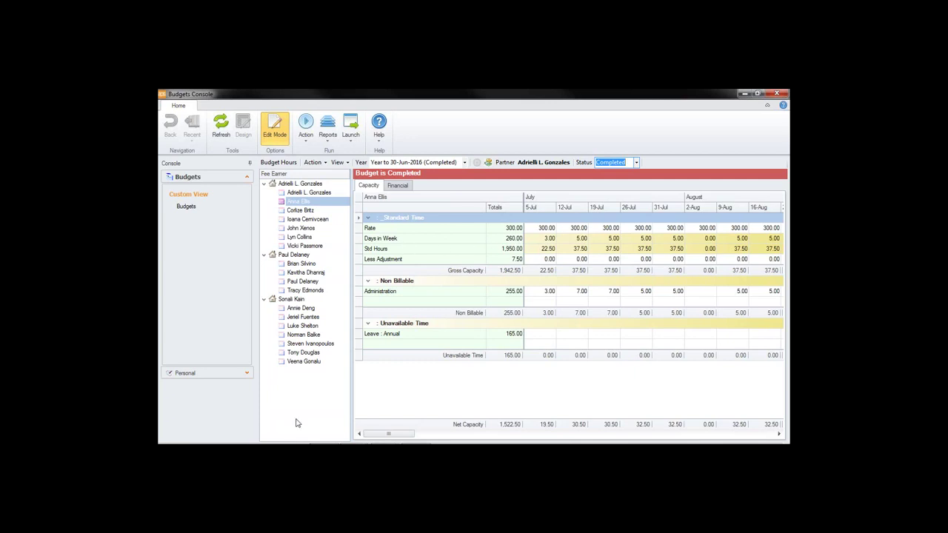
{"action": "mouse_move", "coordinate": [297, 442]}
{"action": "mouse_move", "coordinate": [352, 435]}
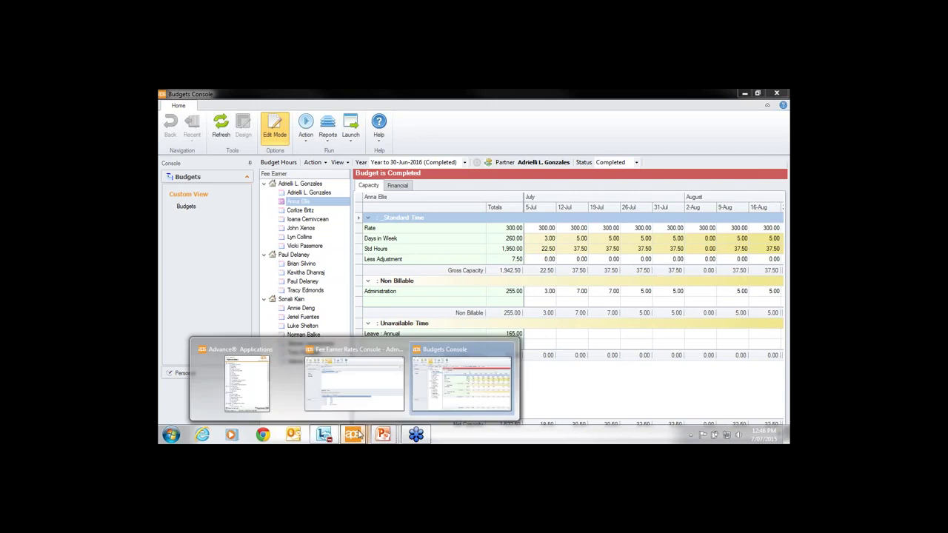
{"action": "left_click", "coordinate": [259, 379]}
{"action": "scroll", "coordinate": [581, 287], "scroll_direction": "down", "scroll_amount": 7}
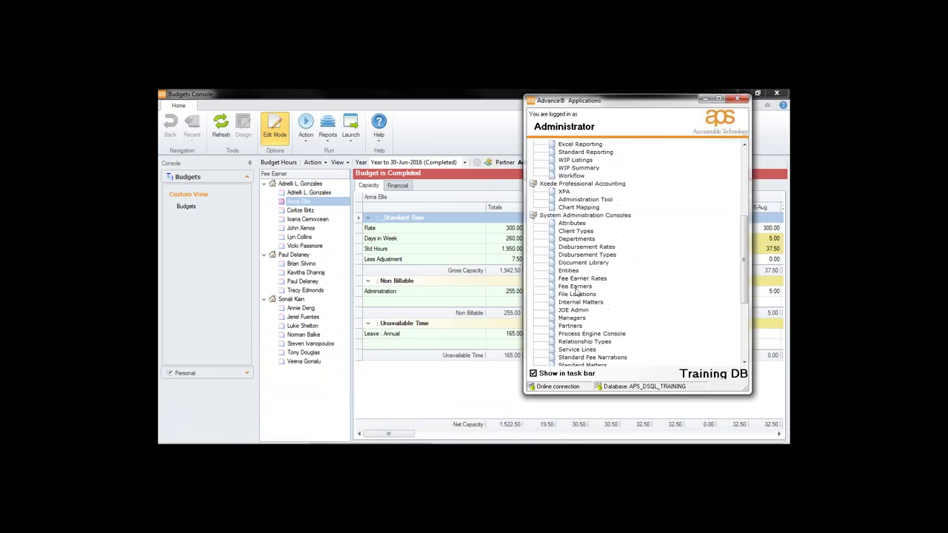
{"action": "double_click", "coordinate": [587, 279]}
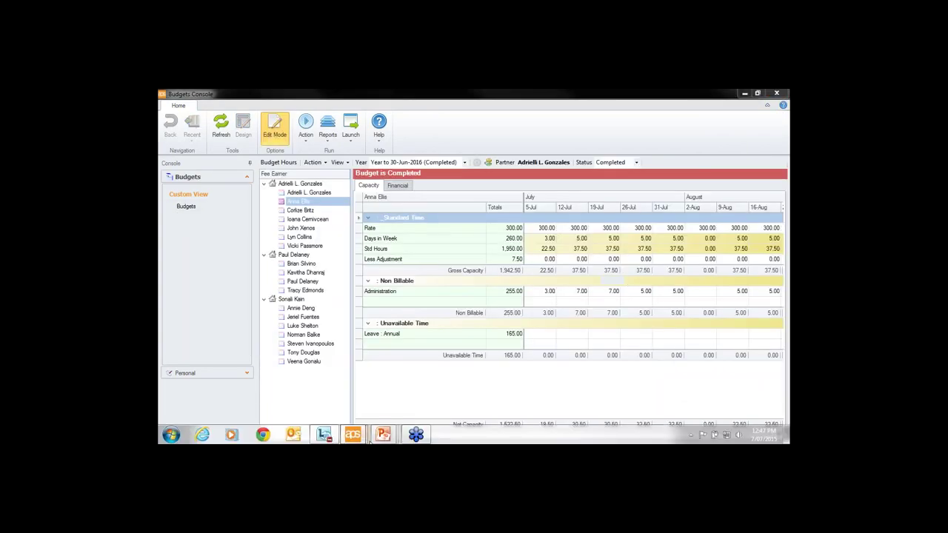
- Open the Fee Earners console from the Advance Applications window and load the record of the fee earner being budgeted
{"action": "mouse_move", "coordinate": [354, 435]}
{"action": "left_click", "coordinate": [273, 388]}
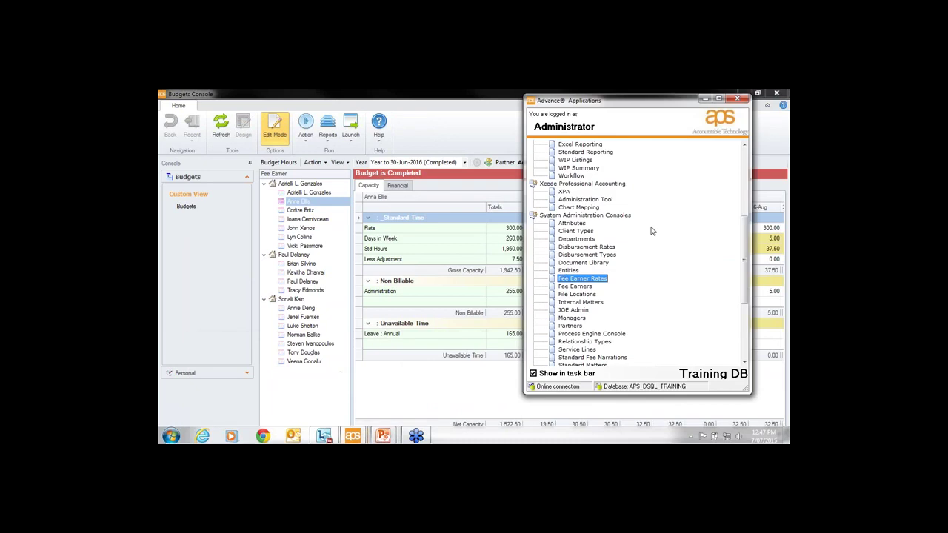
{"action": "double_click", "coordinate": [581, 285]}
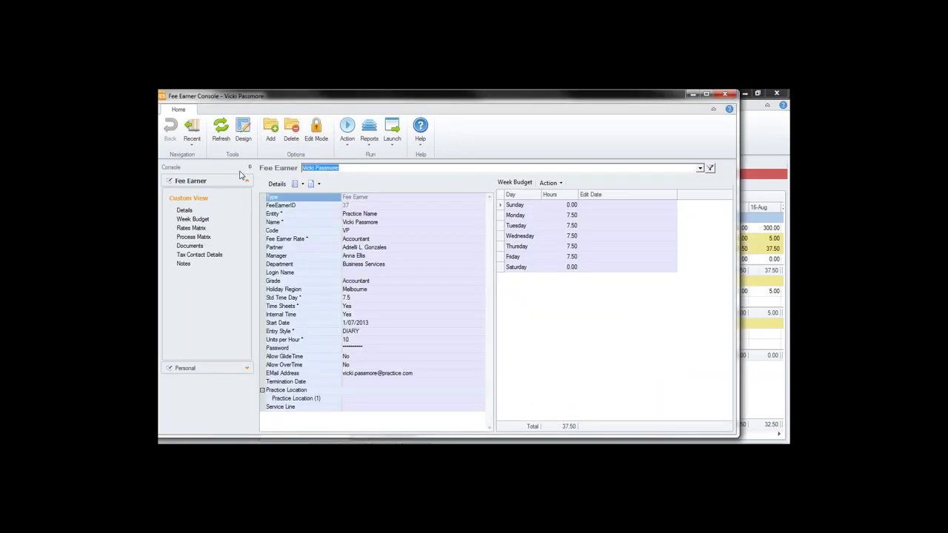
{"action": "type", "text": "anna"}
{"action": "key", "text": "Return"}
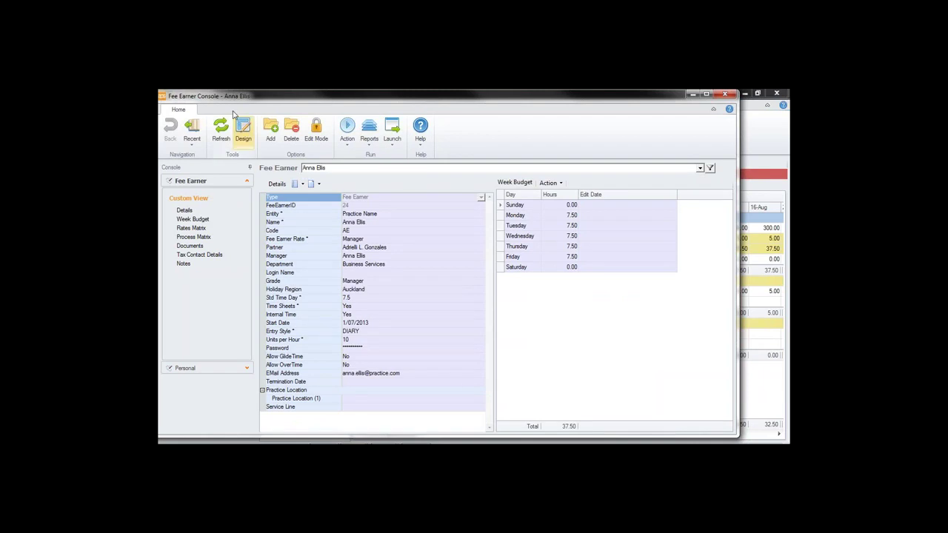
- Enable editing on the fee earner record, browse to its linked fee earner rate to examine the rate breaks, and close the console
{"action": "left_click", "coordinate": [317, 133]}
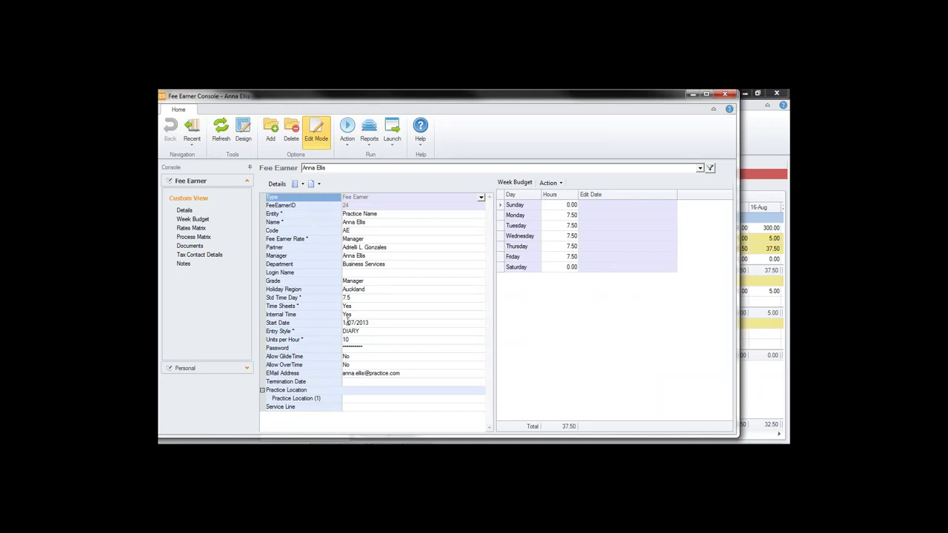
{"action": "left_click", "coordinate": [328, 243]}
{"action": "right_click", "coordinate": [327, 242]}
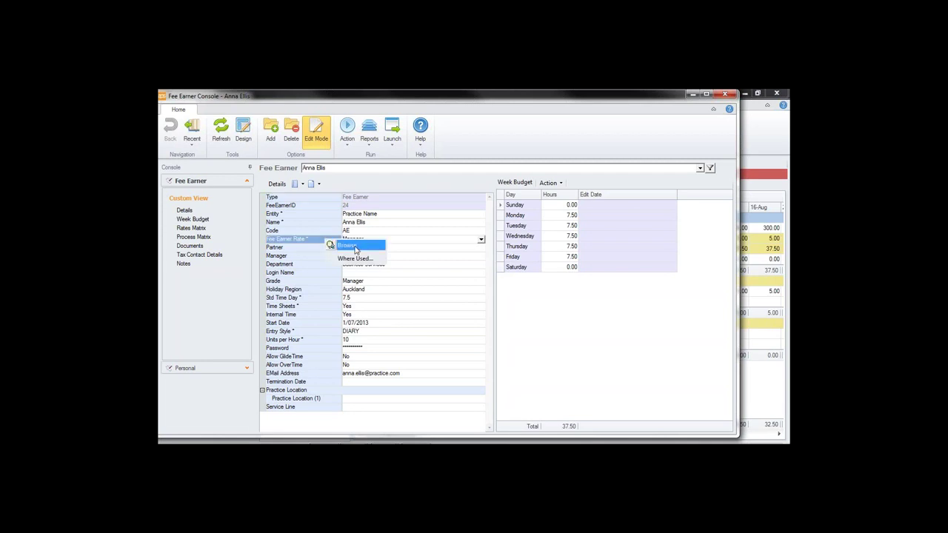
{"action": "left_click", "coordinate": [346, 248]}
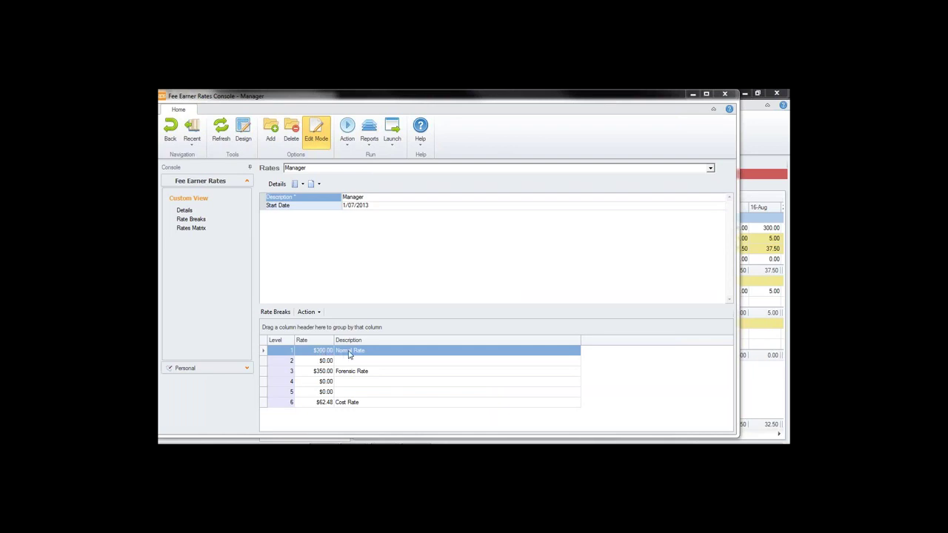
{"action": "left_click", "coordinate": [727, 95]}
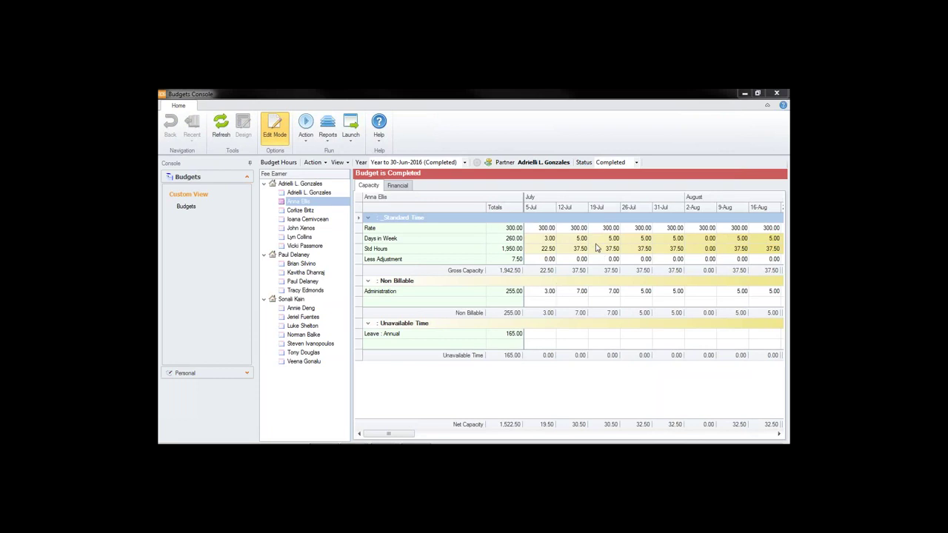
- Switch the fee earner's budget status to Active and back to Completed
{"action": "left_click", "coordinate": [636, 163]}
{"action": "left_click", "coordinate": [626, 174]}
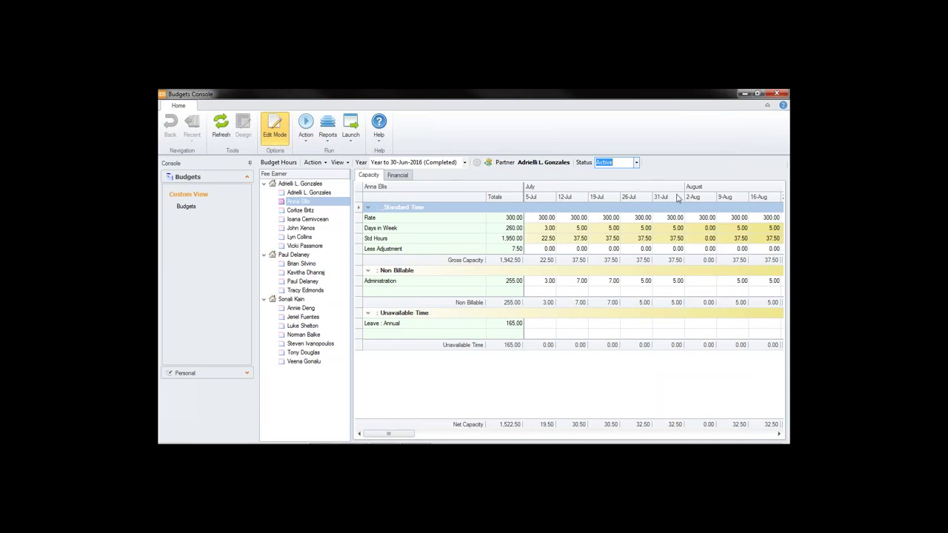
{"action": "left_click", "coordinate": [637, 163]}
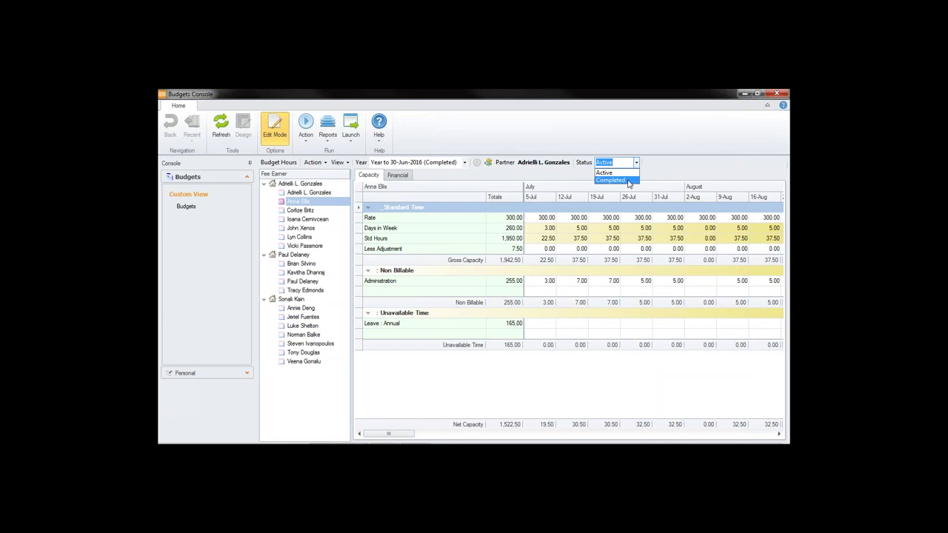
{"action": "left_click", "coordinate": [632, 179]}
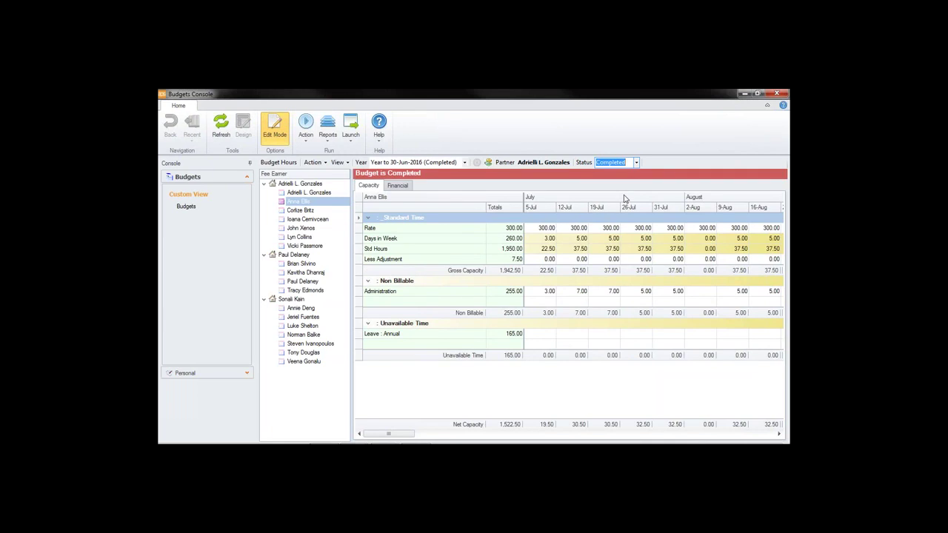
- Reactivate the budget and set the rate to 350 from the week ended 7-Feb for the remainder of the budget year
{"action": "left_click", "coordinate": [636, 163]}
{"action": "left_click", "coordinate": [624, 173]}
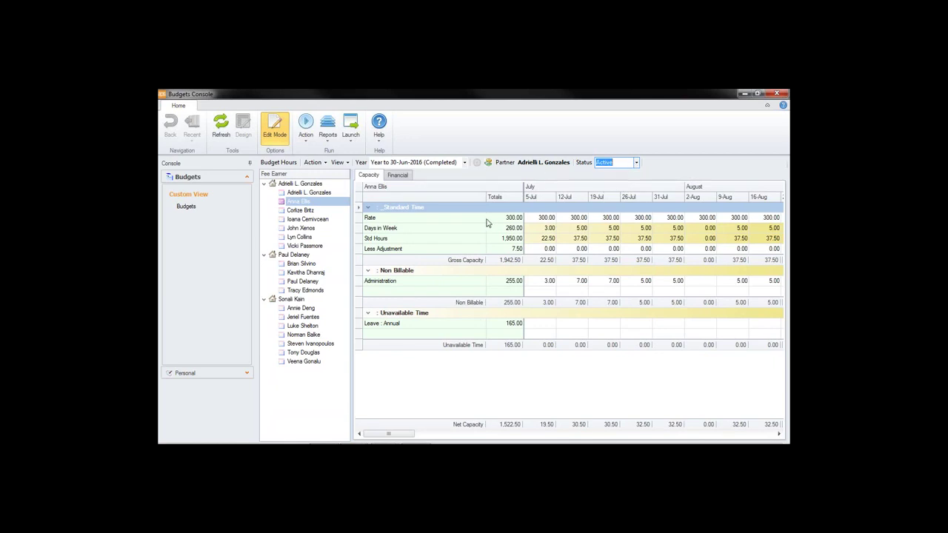
{"action": "scroll", "coordinate": [762, 439], "scroll_direction": "right", "scroll_amount": 15}
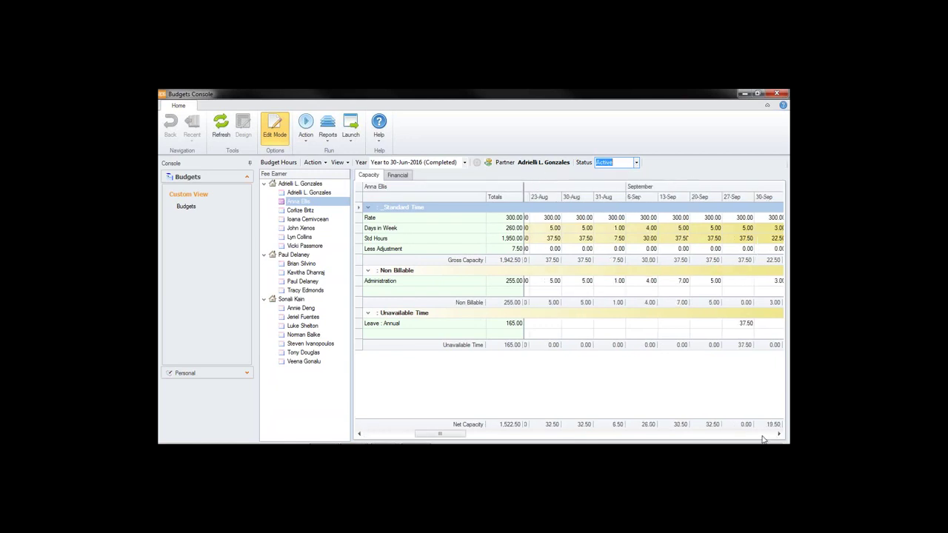
{"action": "scroll", "coordinate": [762, 441], "scroll_direction": "right", "scroll_amount": 5}
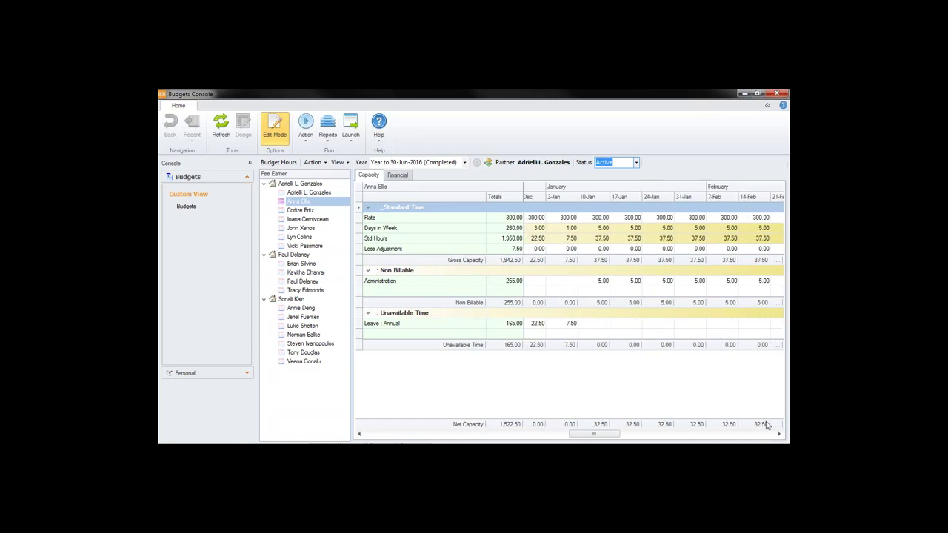
{"action": "left_click", "coordinate": [719, 221]}
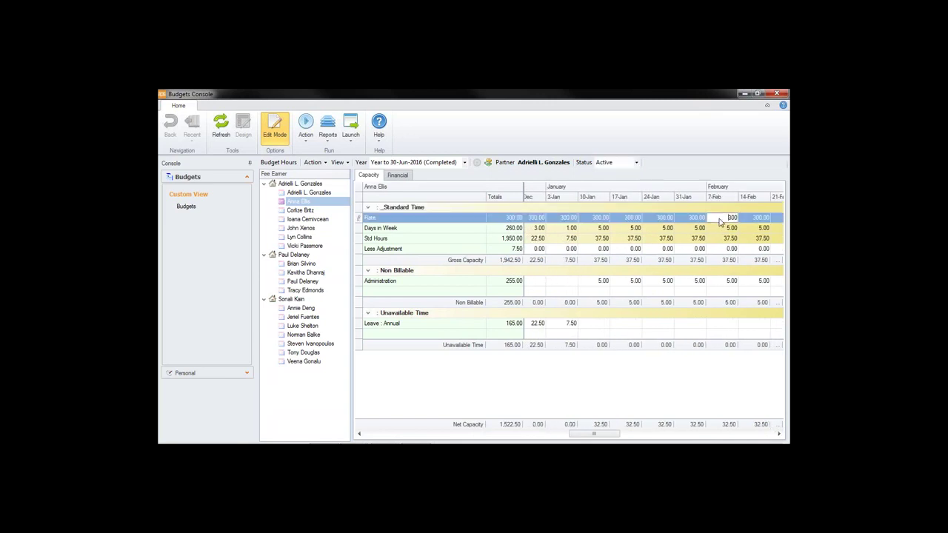
{"action": "left_click", "coordinate": [720, 220]}
{"action": "type", "text": "350"}
{"action": "key", "text": "Return"}
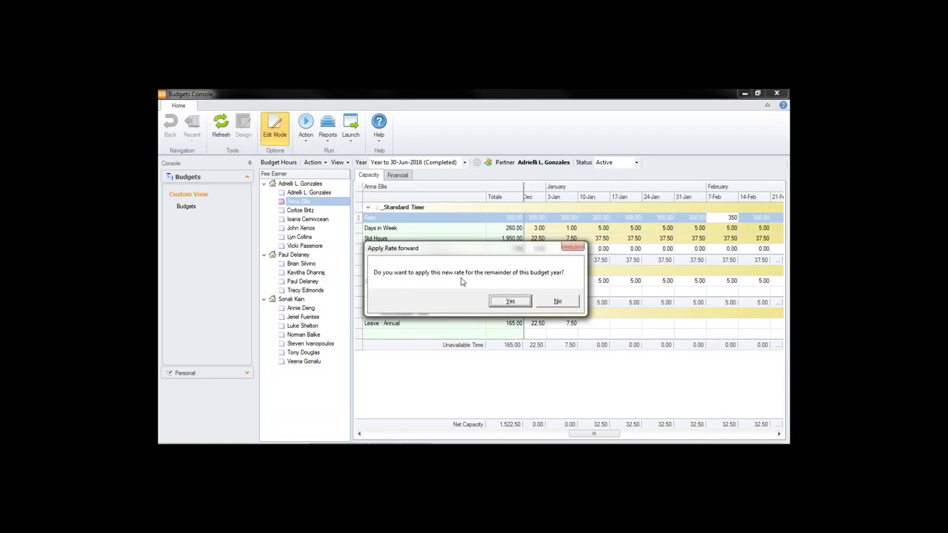
{"action": "left_click", "coordinate": [510, 303]}
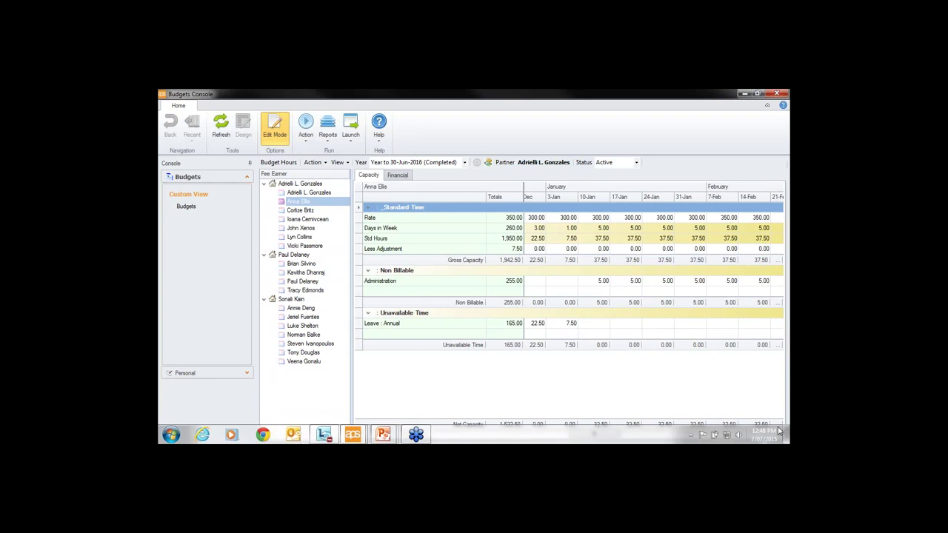
- Check the fee earner's weekly rates from February through to the end of June
{"action": "left_click", "coordinate": [778, 435]}
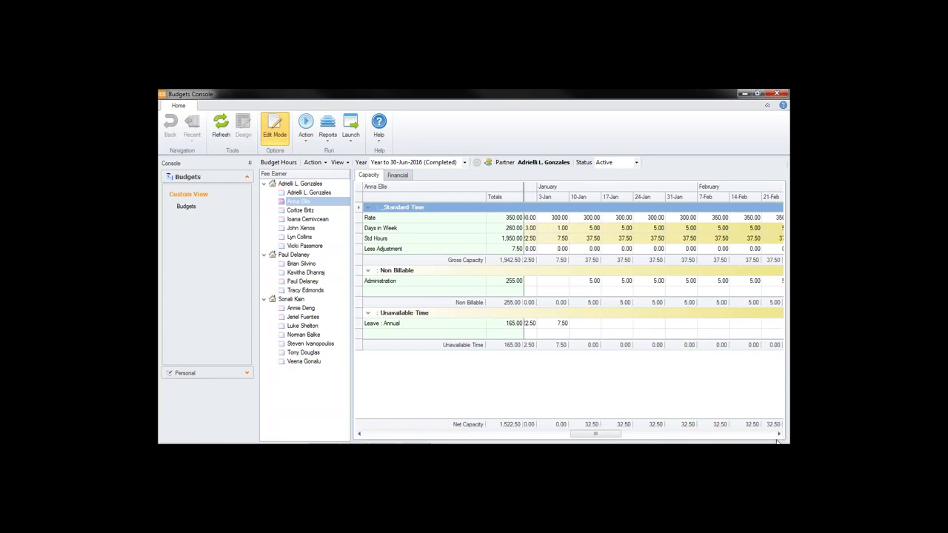
{"action": "left_click", "coordinate": [770, 437]}
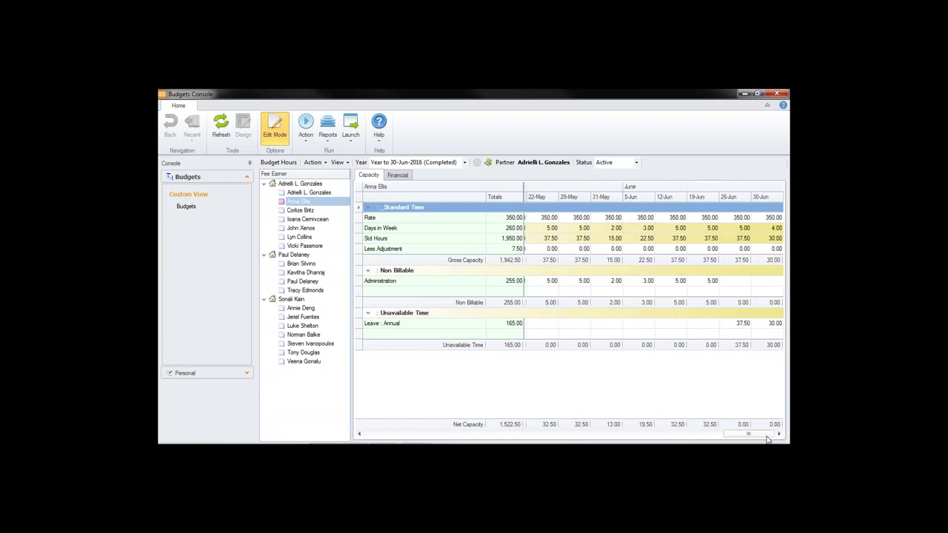
{"action": "left_click_drag", "start_coordinate": [767, 439], "coordinate": [641, 437]}
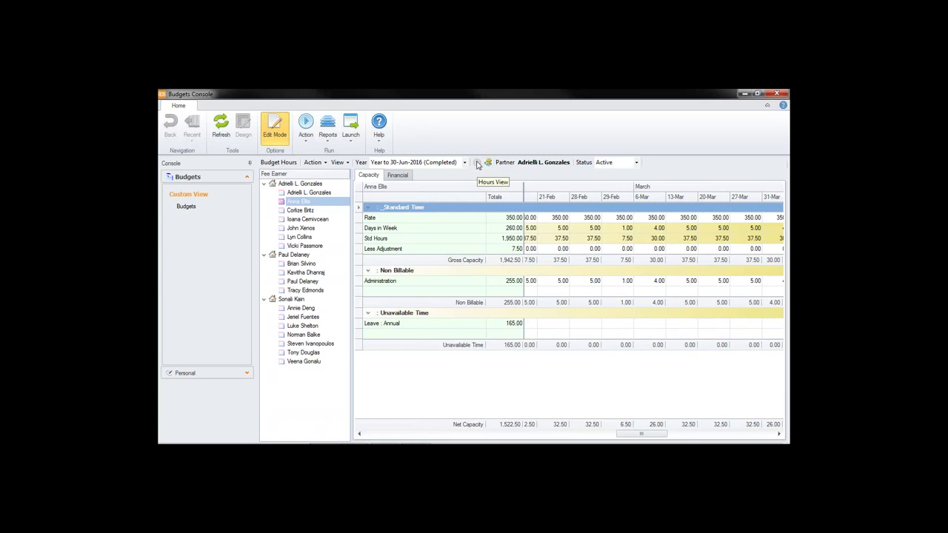
- Display the capacity budget as dollar values, examine the weekly amounts back to November, and return to the hours view
{"action": "left_click", "coordinate": [487, 163]}
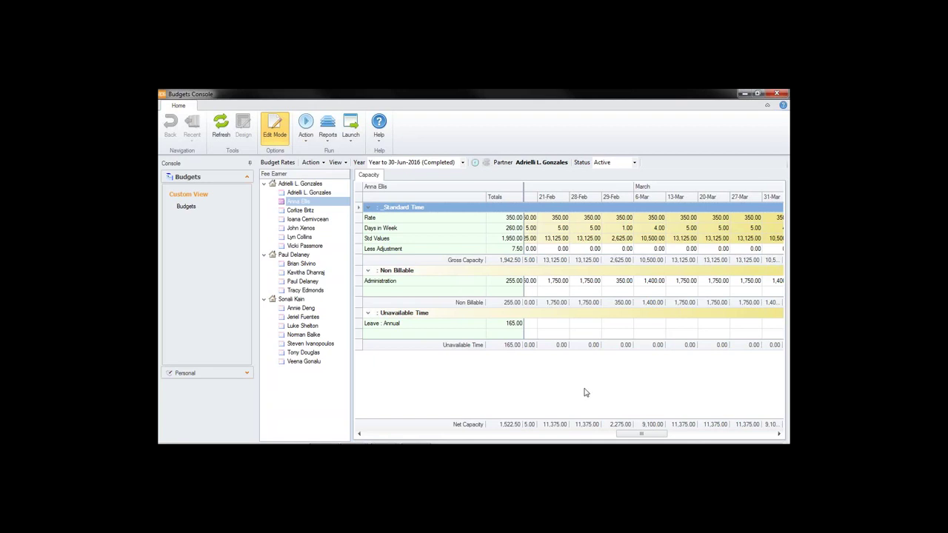
{"action": "left_click_drag", "start_coordinate": [637, 435], "coordinate": [511, 440]}
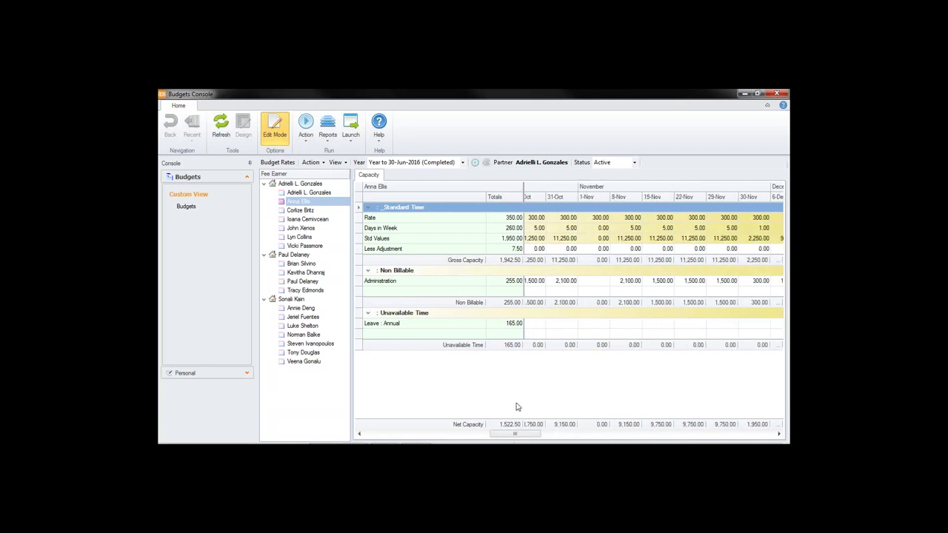
{"action": "left_click", "coordinate": [474, 162]}
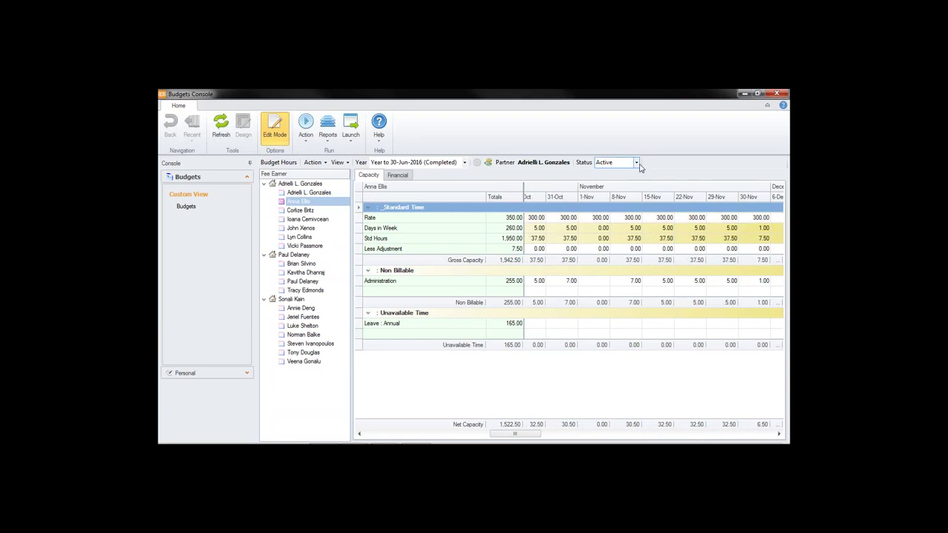
- Set the fee earner's budget status to Completed and check the list of available budget years
{"action": "left_click", "coordinate": [636, 162]}
{"action": "left_click", "coordinate": [614, 182]}
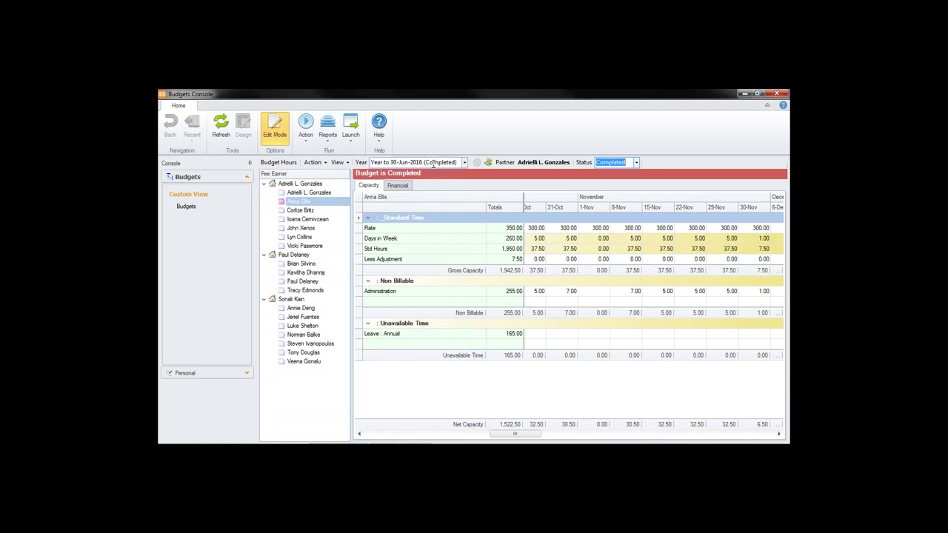
{"action": "left_click", "coordinate": [465, 163]}
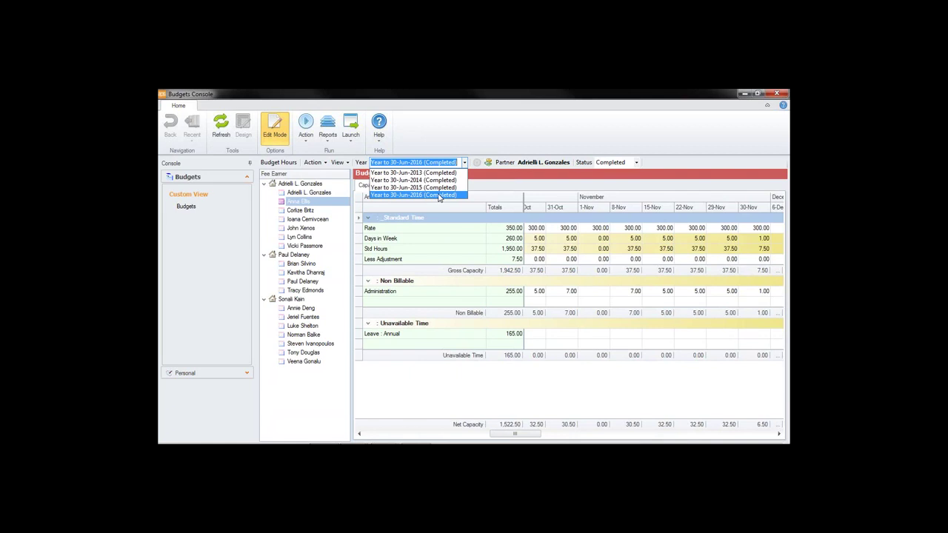
- For the fifth fee earner in the first partner's group, set the rate to 175 from 5-Jul for the remainder of the budget year
{"action": "left_click", "coordinate": [303, 233]}
{"action": "left_click", "coordinate": [302, 229]}
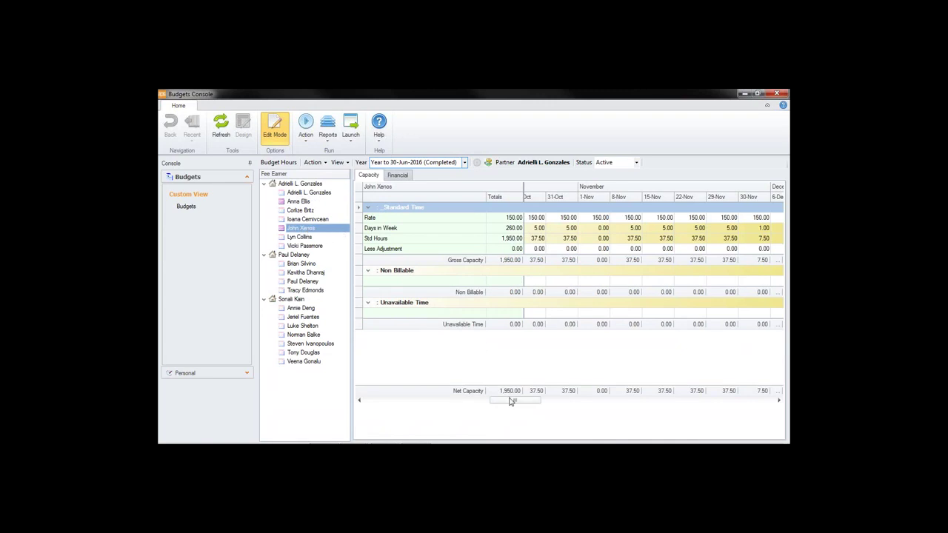
{"action": "left_click_drag", "start_coordinate": [512, 401], "coordinate": [367, 398]}
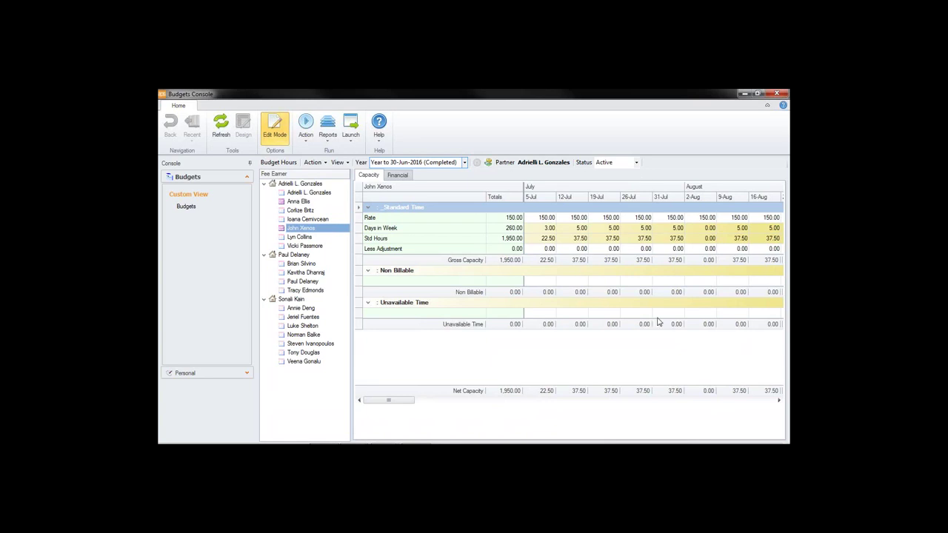
{"action": "left_click", "coordinate": [501, 219]}
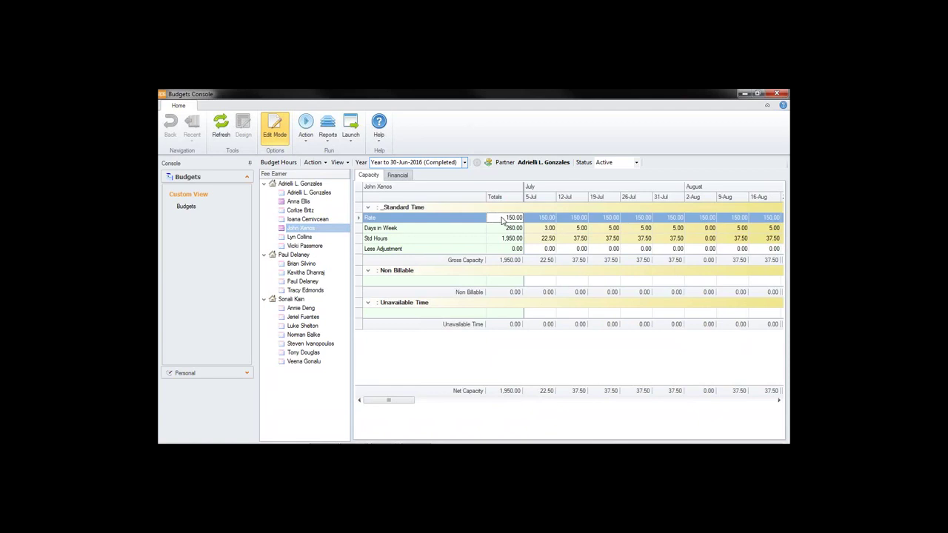
{"action": "left_click", "coordinate": [538, 220]}
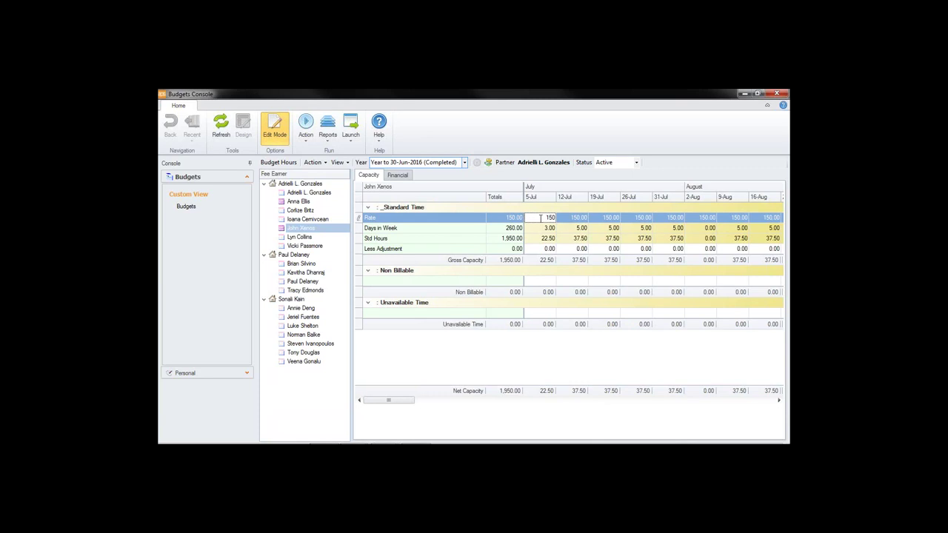
{"action": "left_click_drag", "start_coordinate": [541, 218], "coordinate": [602, 217]}
{"action": "type", "text": "175"}
{"action": "key", "text": "Return"}
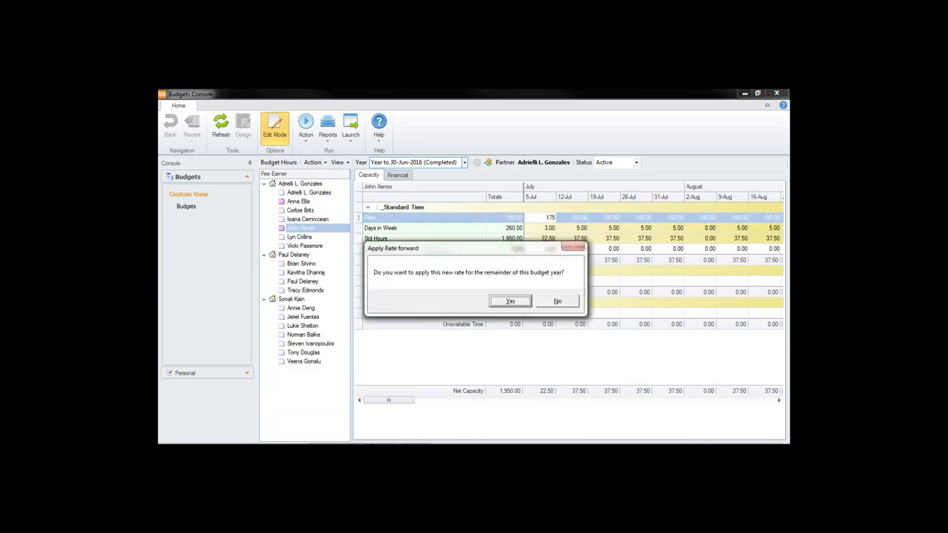
{"action": "left_click", "coordinate": [521, 301]}
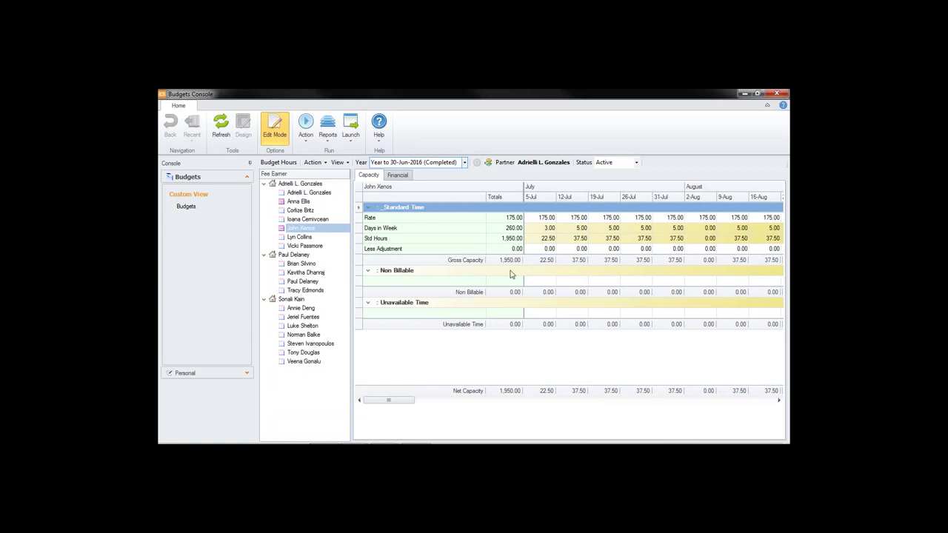
- Add Administration as non-billable time for the fifth fee earner in the first partner's group, calculated at 20 percent and applied to all weeks
{"action": "left_click", "coordinate": [476, 284]}
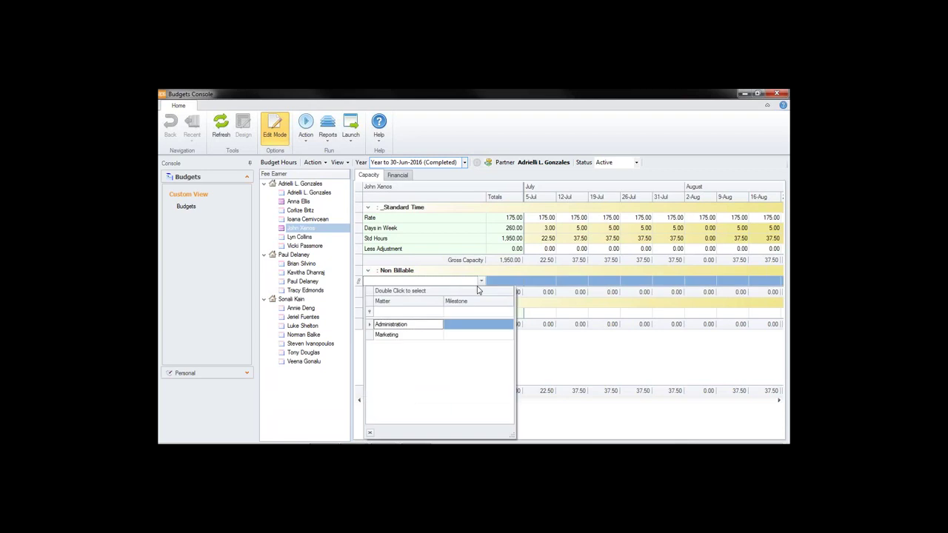
{"action": "double_click", "coordinate": [422, 330]}
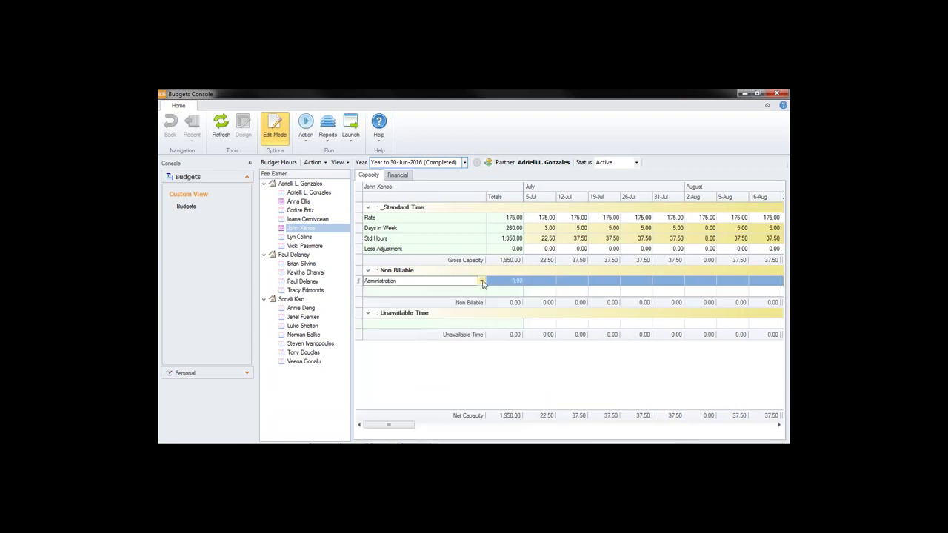
{"action": "right_click", "coordinate": [517, 285]}
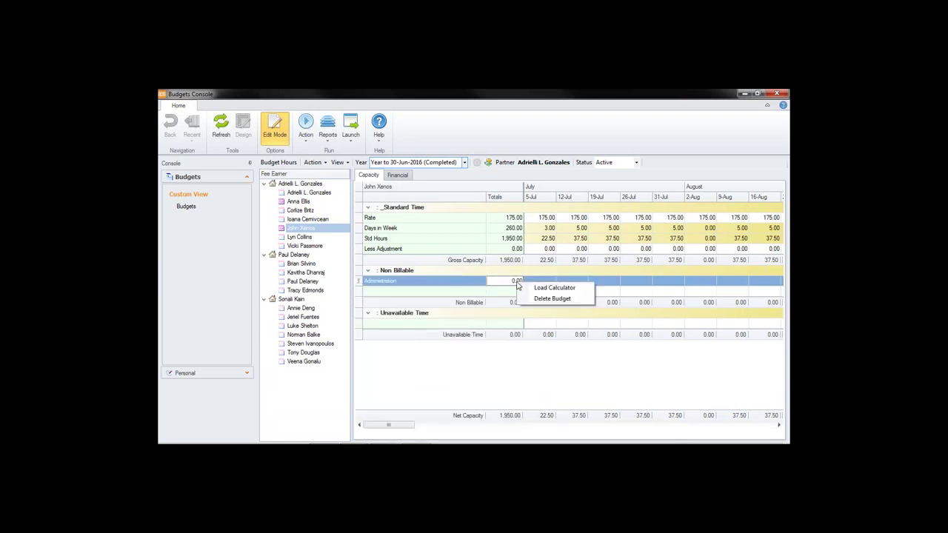
{"action": "left_click", "coordinate": [555, 297]}
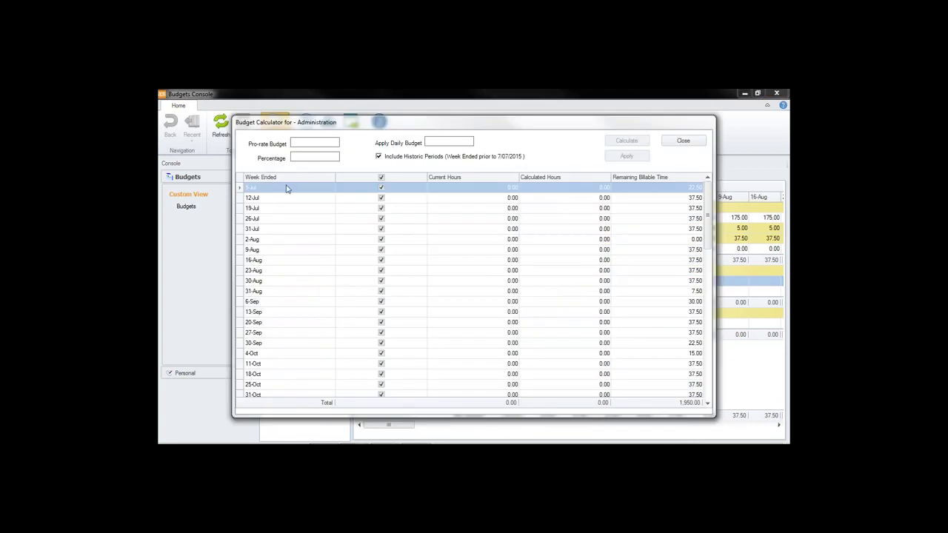
{"action": "left_click", "coordinate": [311, 143]}
{"action": "left_click", "coordinate": [303, 158]}
{"action": "type", "text": "20"}
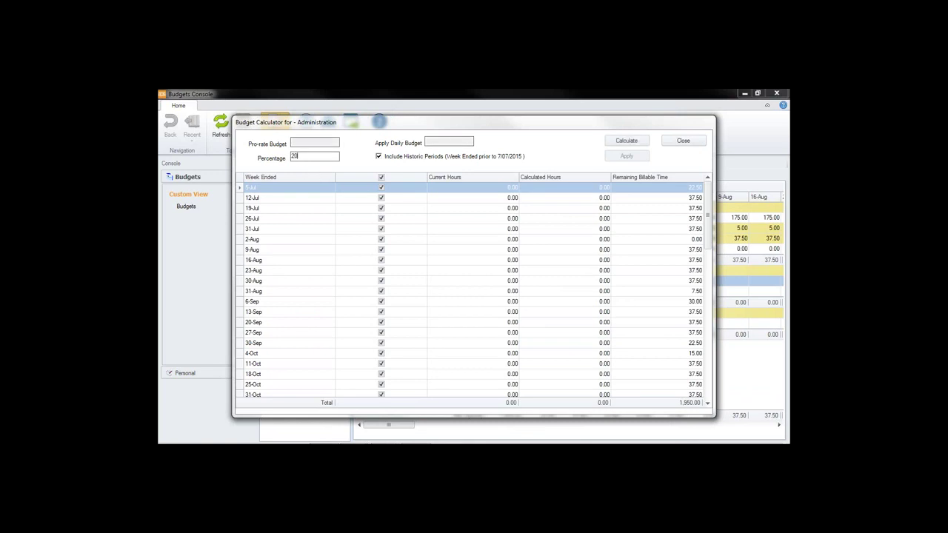
{"action": "left_click", "coordinate": [633, 144]}
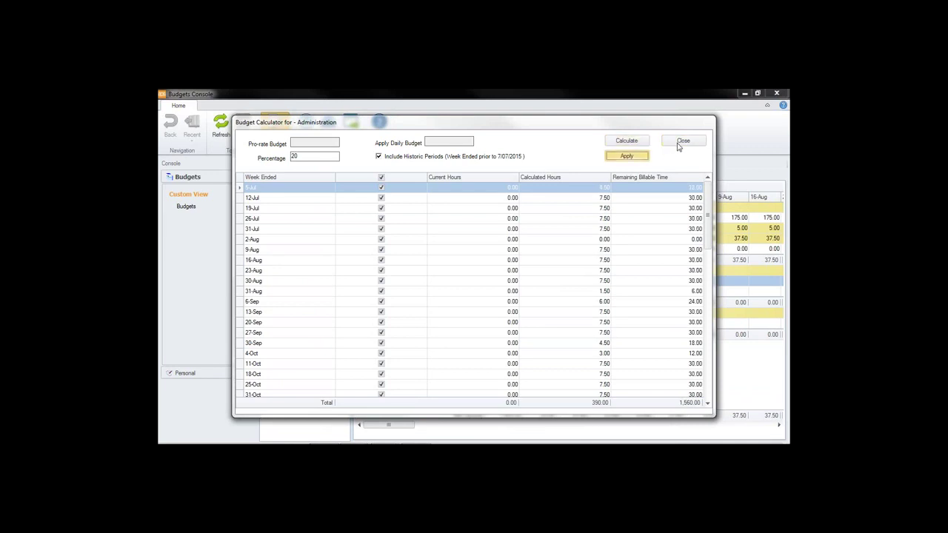
{"action": "left_click", "coordinate": [679, 143]}
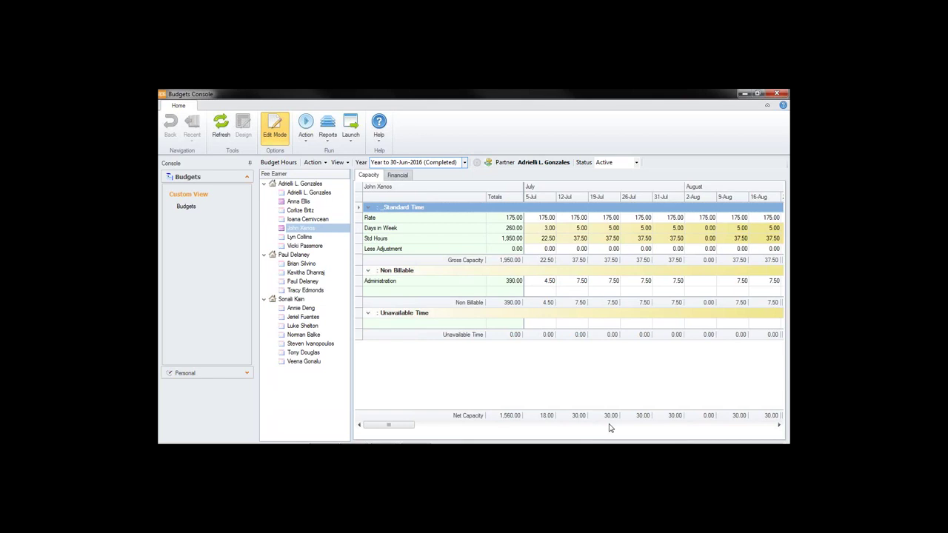
- Duplicate this fee earner's budget to the first fee earner in the third partner's group, then refresh and open the copied budget
{"action": "right_click", "coordinate": [302, 232]}
{"action": "left_click", "coordinate": [326, 164]}
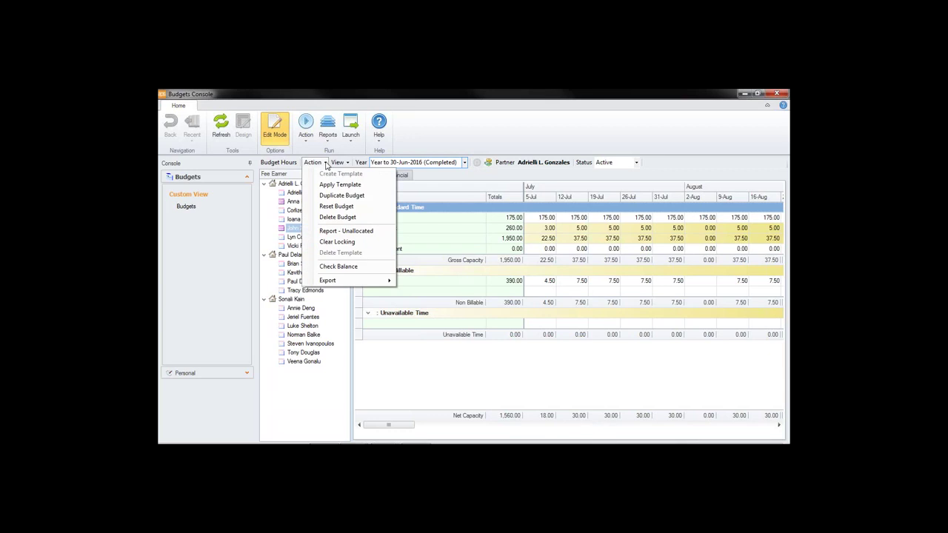
{"action": "left_click", "coordinate": [350, 196]}
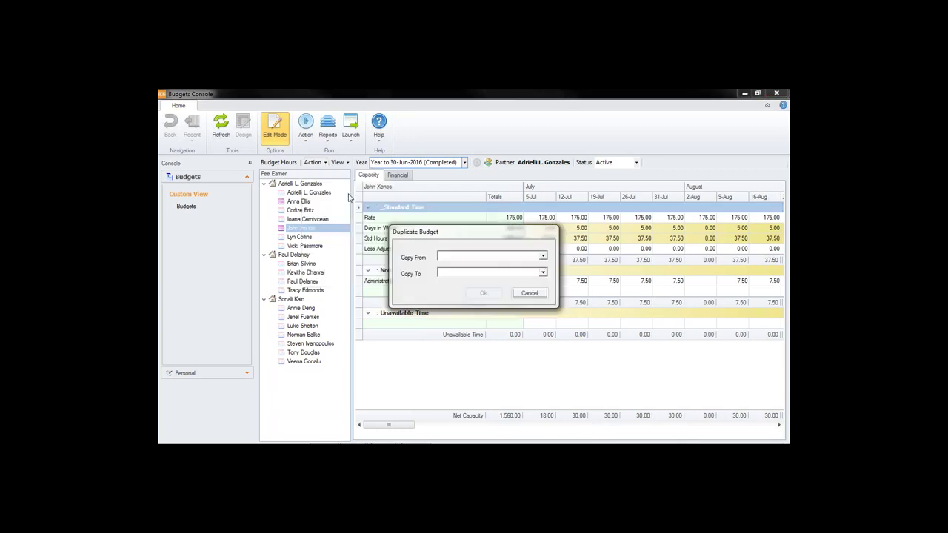
{"action": "left_click", "coordinate": [543, 258]}
{"action": "left_click", "coordinate": [484, 309]}
{"action": "left_click", "coordinate": [543, 274]}
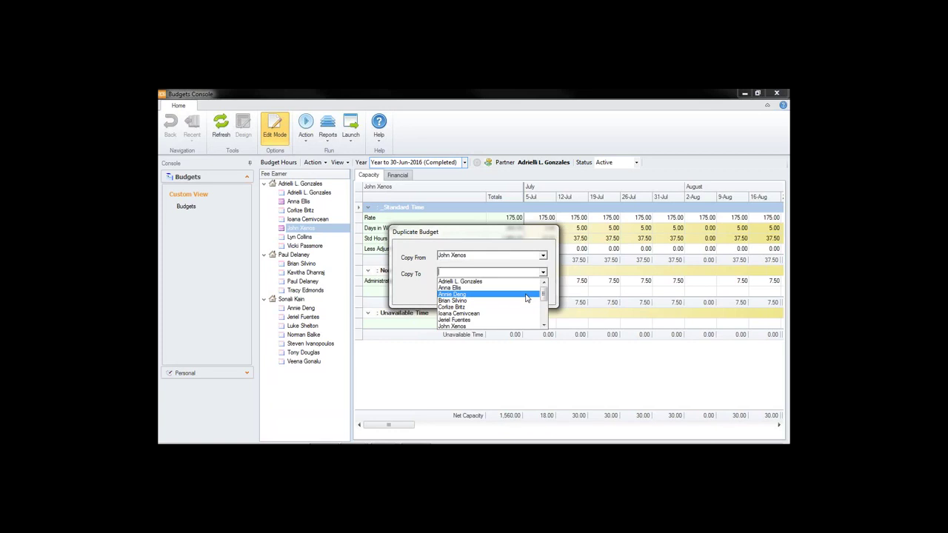
{"action": "left_click", "coordinate": [526, 295]}
{"action": "left_click", "coordinate": [486, 294]}
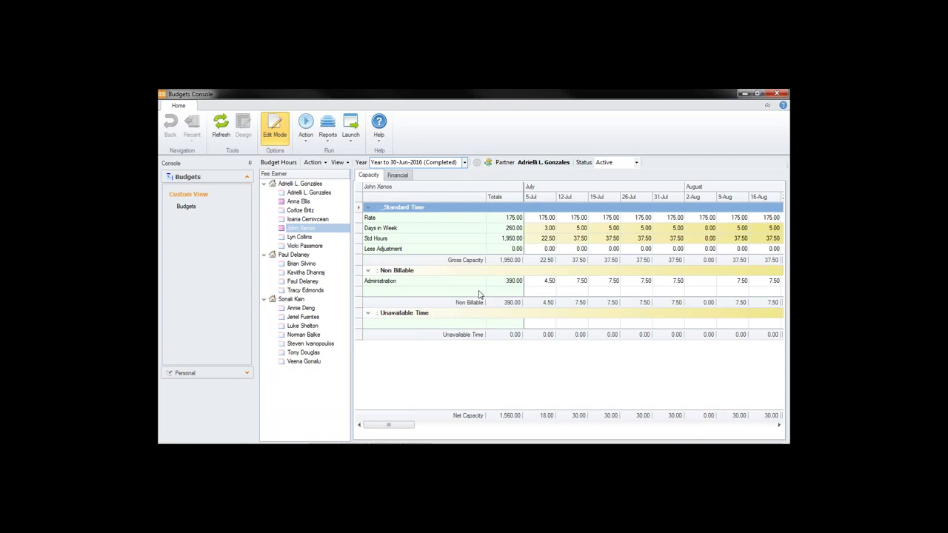
{"action": "left_click", "coordinate": [220, 127]}
{"action": "left_click", "coordinate": [296, 308]}
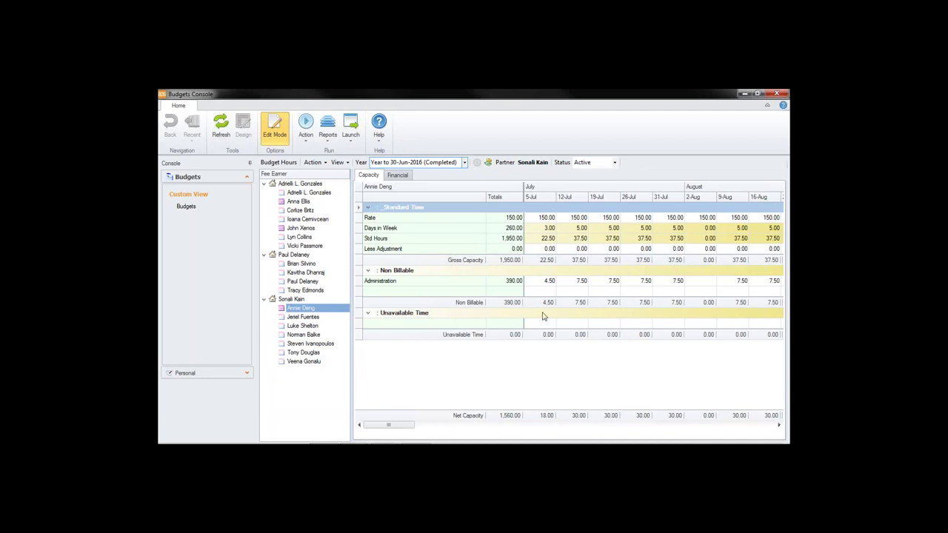
- Duplicate the budget of the first group's second fee earner to the third group's sixth fee earner, then refresh and review the copy through November
{"action": "right_click", "coordinate": [313, 310]}
{"action": "left_click", "coordinate": [327, 165]}
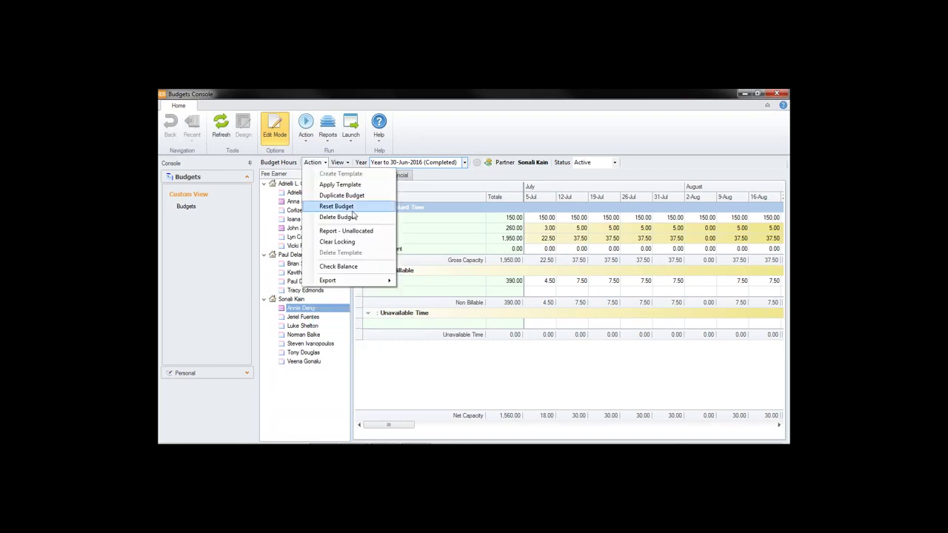
{"action": "left_click", "coordinate": [341, 195]}
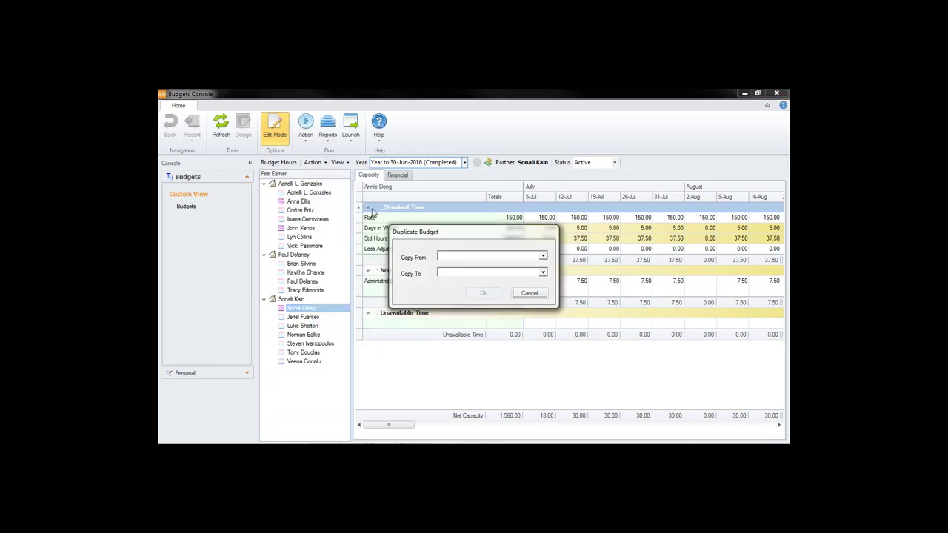
{"action": "left_click", "coordinate": [545, 259]}
{"action": "left_click", "coordinate": [485, 273]}
{"action": "left_click", "coordinate": [544, 276]}
{"action": "scroll", "coordinate": [504, 311], "scroll_direction": "down", "scroll_amount": 5}
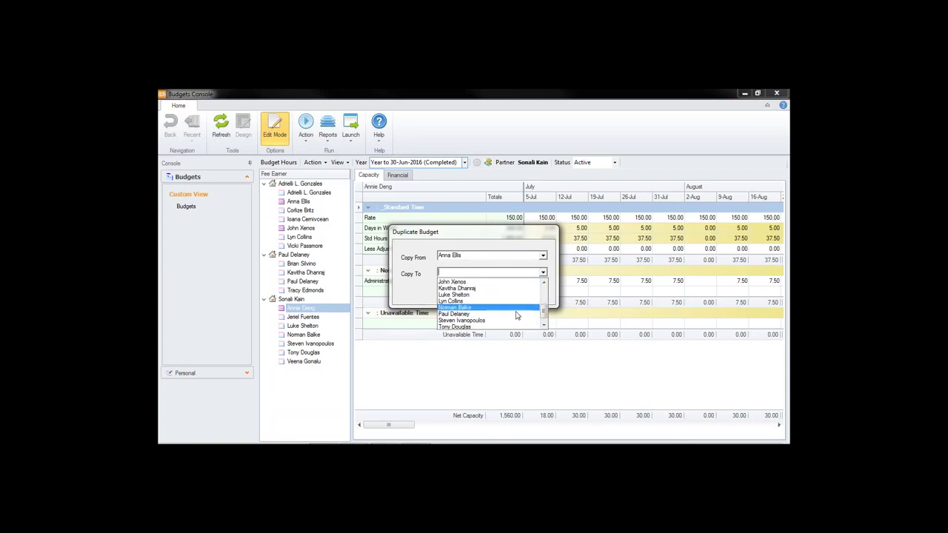
{"action": "left_click", "coordinate": [478, 315]}
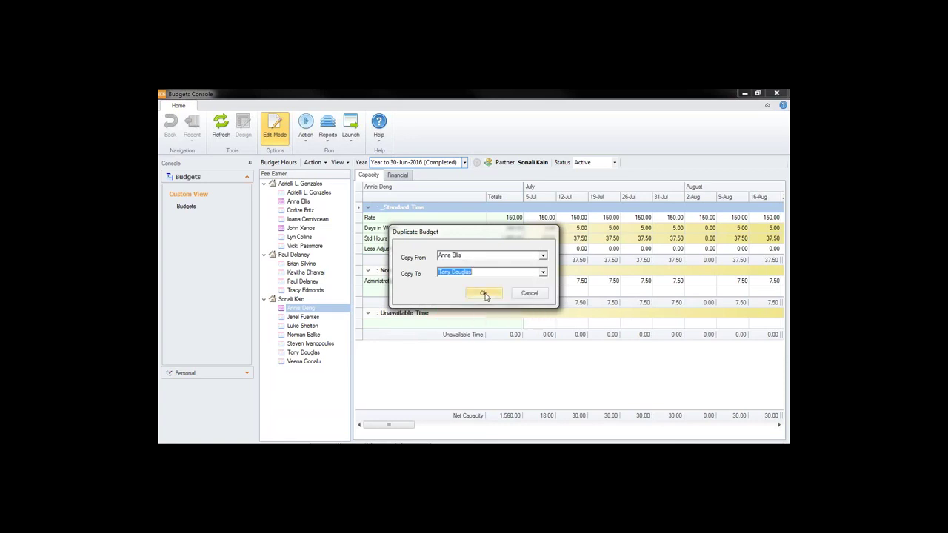
{"action": "left_click", "coordinate": [485, 295]}
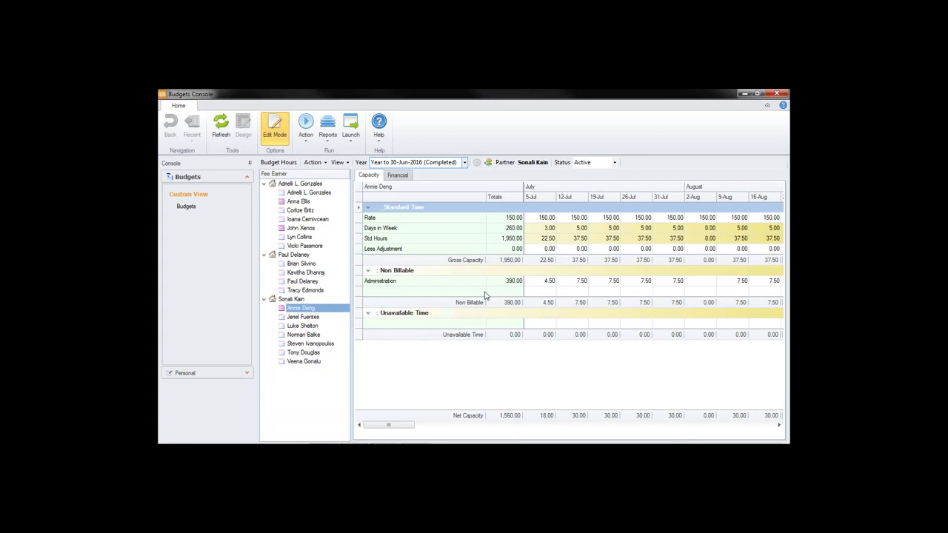
{"action": "left_click", "coordinate": [221, 128]}
{"action": "left_click", "coordinate": [303, 353]}
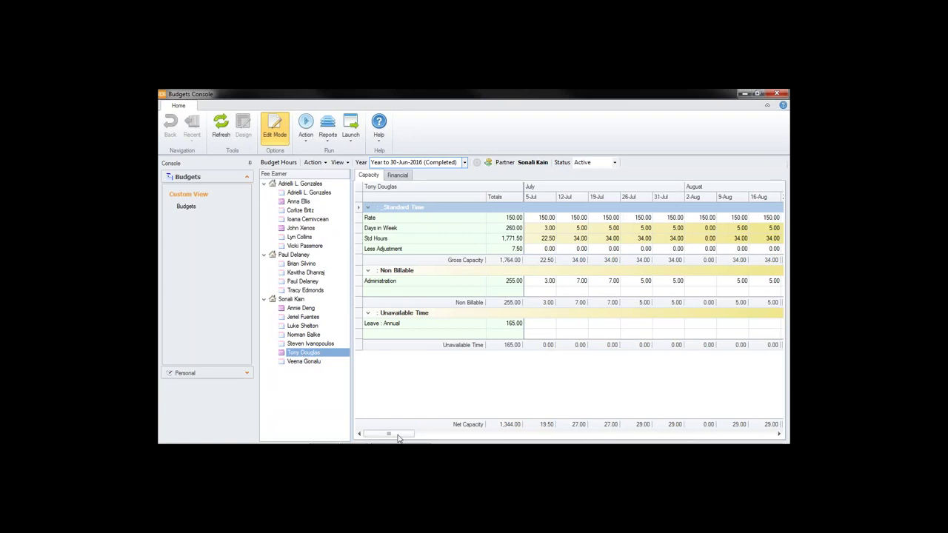
{"action": "left_click_drag", "start_coordinate": [390, 434], "coordinate": [504, 437]}
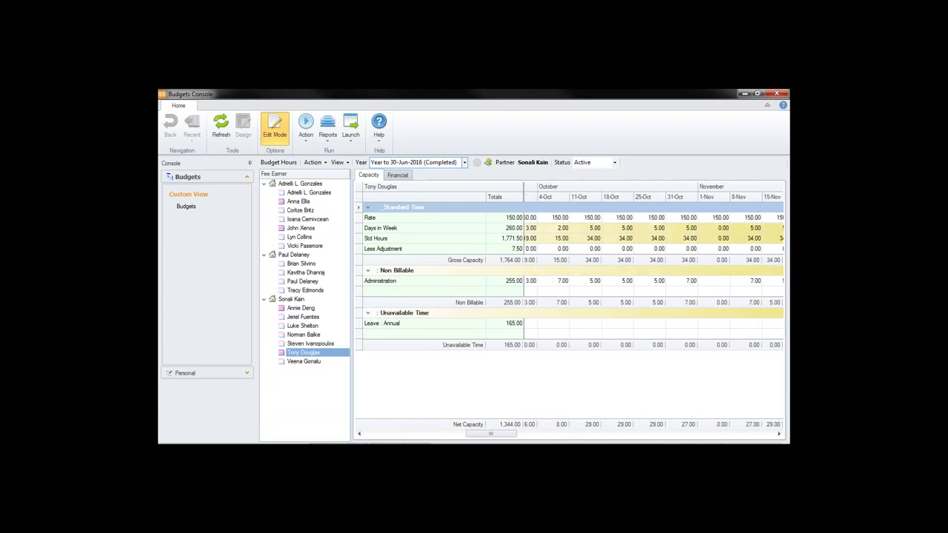
- Run the balance check for the year to 30-Jun-2016, review the weekly discrepancies, and return to the start of the capacity budget
{"action": "right_click", "coordinate": [310, 356]}
{"action": "left_click", "coordinate": [327, 164]}
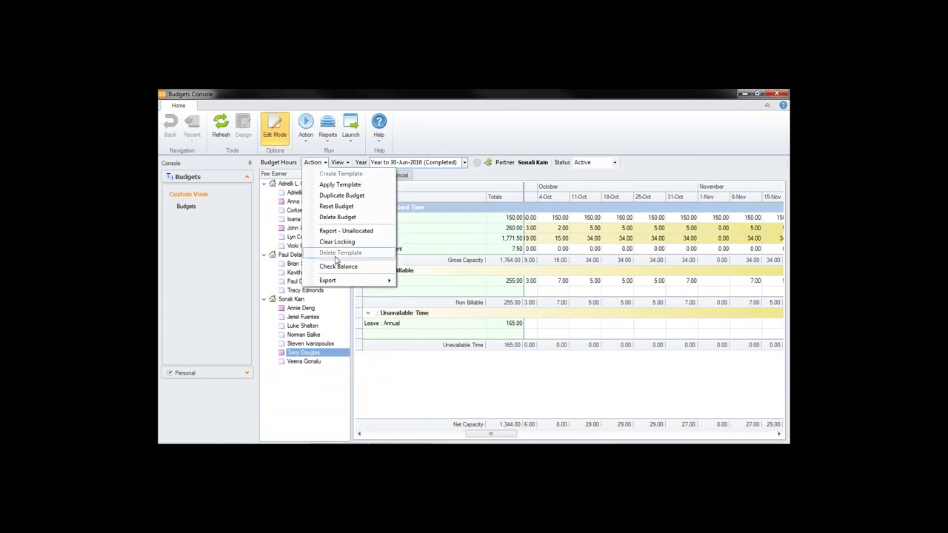
{"action": "left_click", "coordinate": [337, 265]}
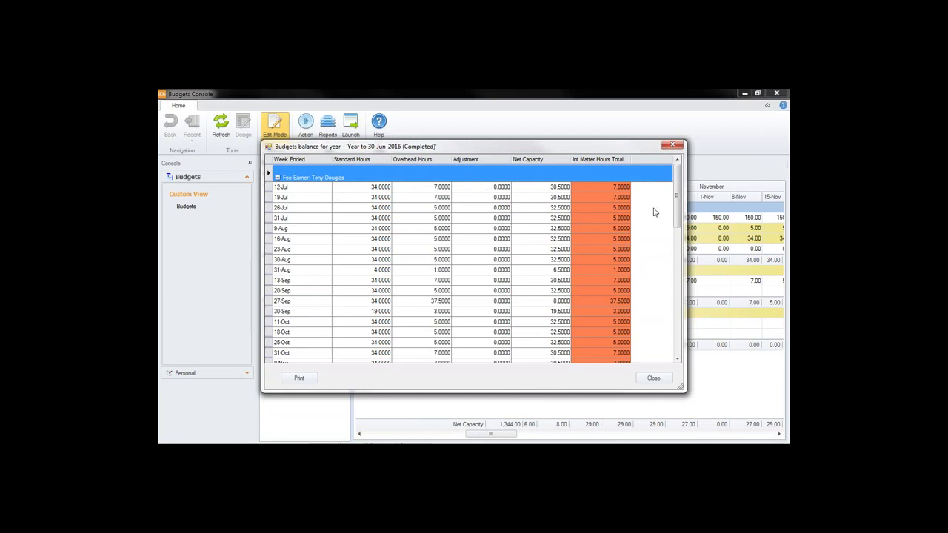
{"action": "left_click_drag", "start_coordinate": [675, 228], "coordinate": [690, 355]}
{"action": "left_click", "coordinate": [647, 382]}
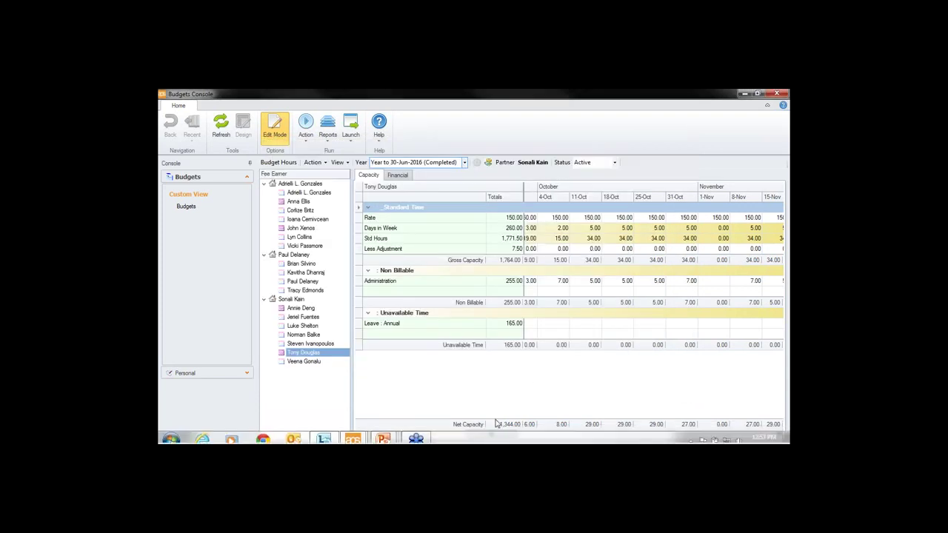
{"action": "left_click_drag", "start_coordinate": [493, 437], "coordinate": [387, 435]}
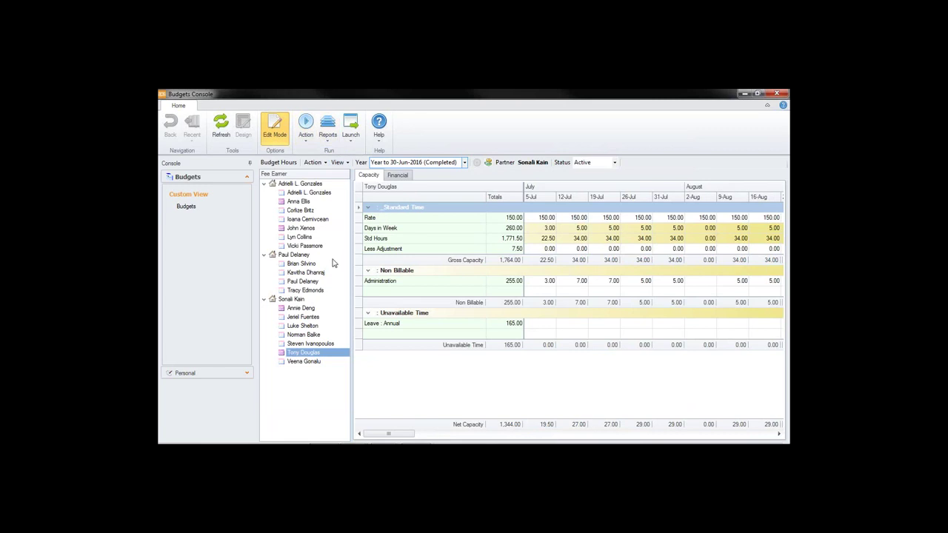
- Check which templates can be applied to the budget of the third fee earner in the first partner's group, without applying one
{"action": "left_click", "coordinate": [326, 163]}
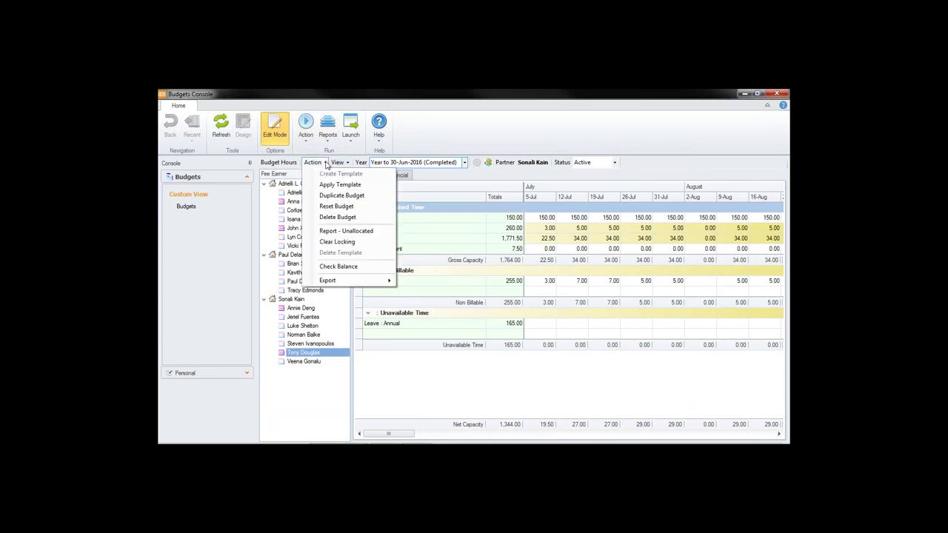
{"action": "left_click", "coordinate": [326, 165]}
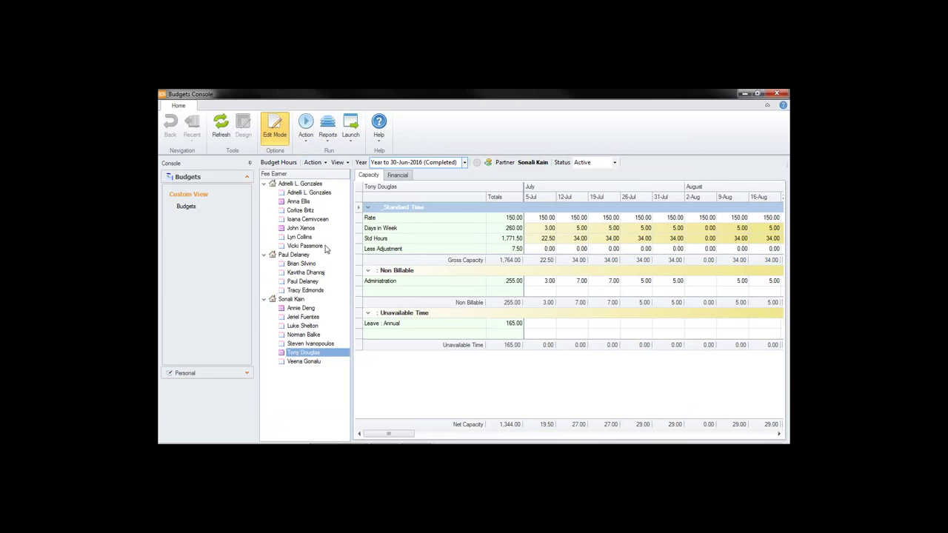
{"action": "left_click", "coordinate": [304, 211]}
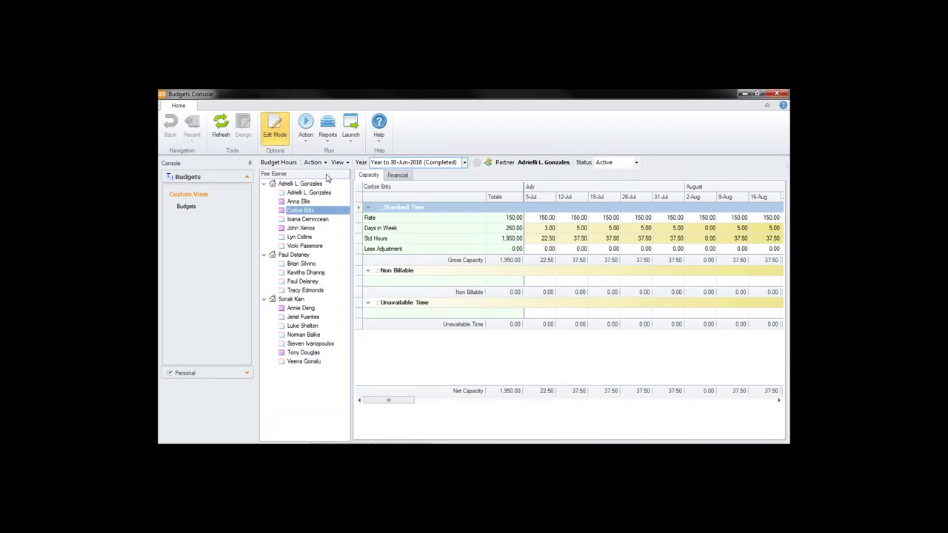
{"action": "left_click", "coordinate": [325, 164]}
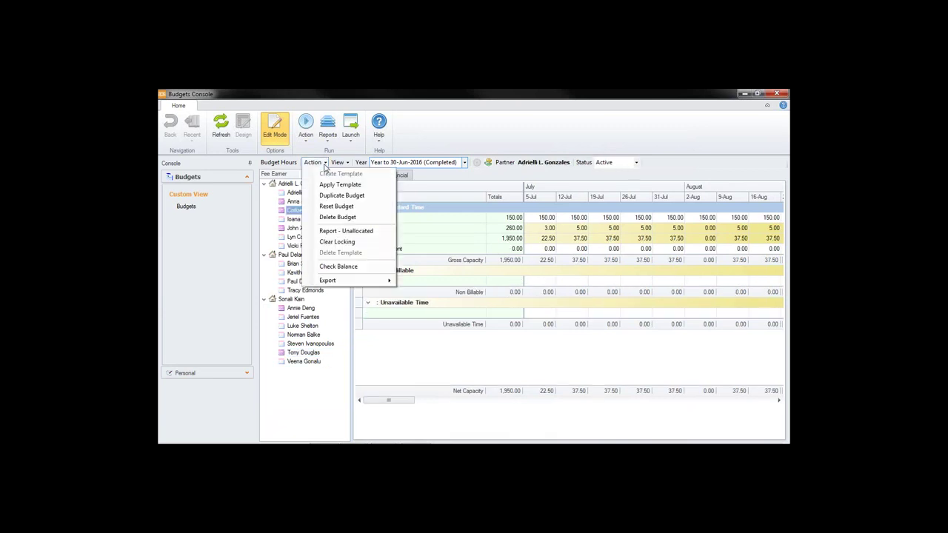
{"action": "left_click", "coordinate": [354, 190]}
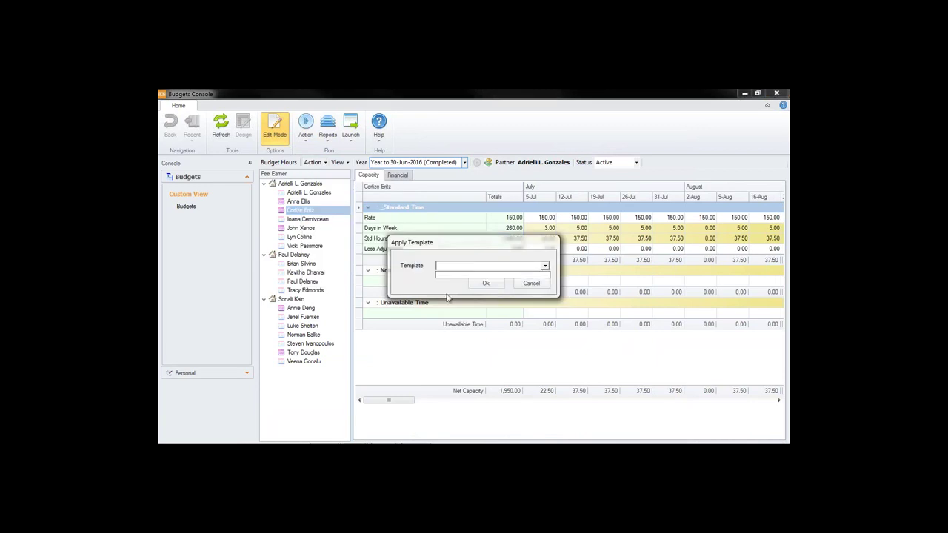
{"action": "left_click", "coordinate": [525, 289]}
{"action": "left_click", "coordinate": [531, 284]}
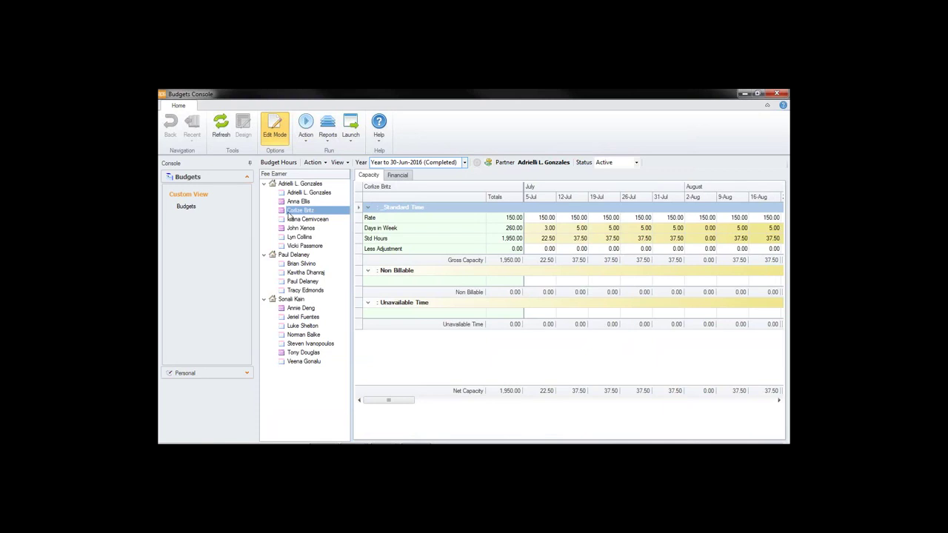
- Switch to the budget templates for the year to 30-Jun-2016 and create a template named FT 85% Productive Budget
{"action": "left_click", "coordinate": [345, 163]}
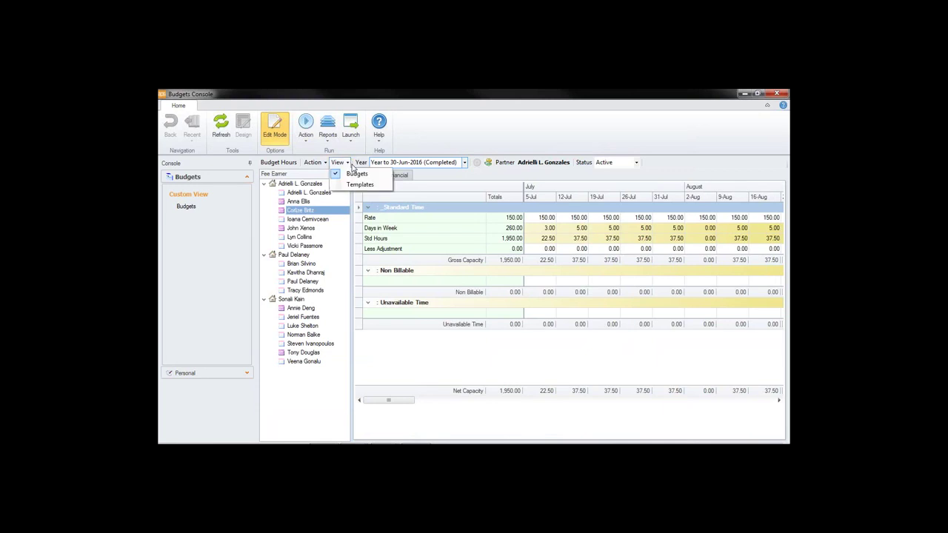
{"action": "left_click", "coordinate": [358, 175]}
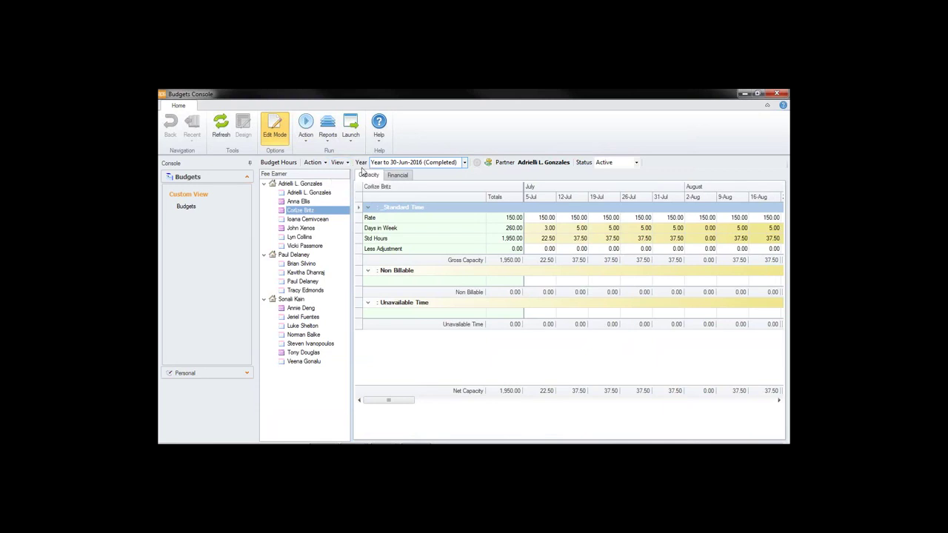
{"action": "left_click", "coordinate": [345, 163]}
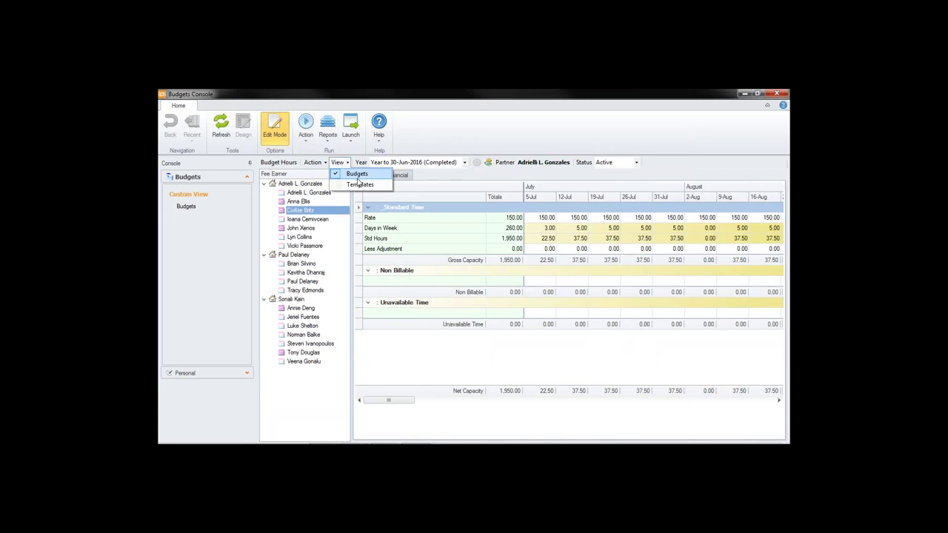
{"action": "left_click", "coordinate": [360, 184]}
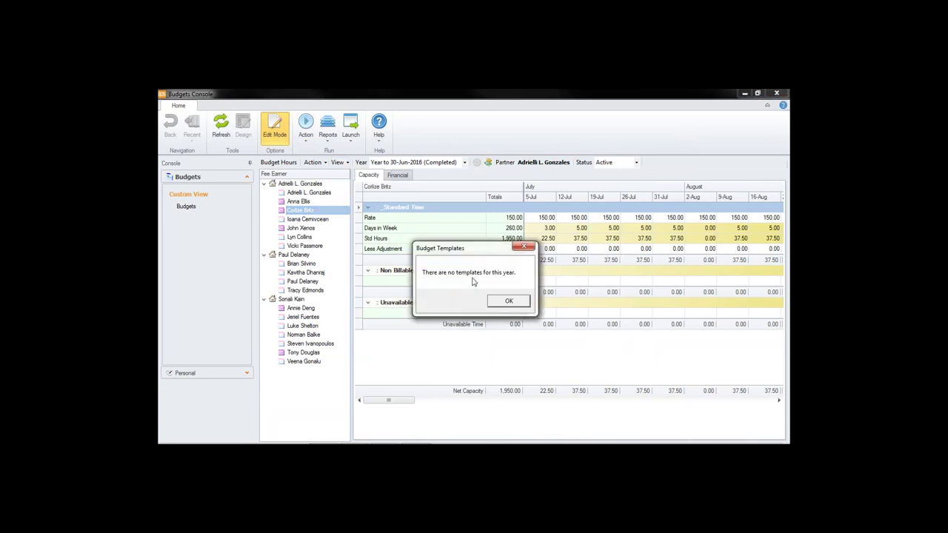
{"action": "left_click", "coordinate": [509, 301]}
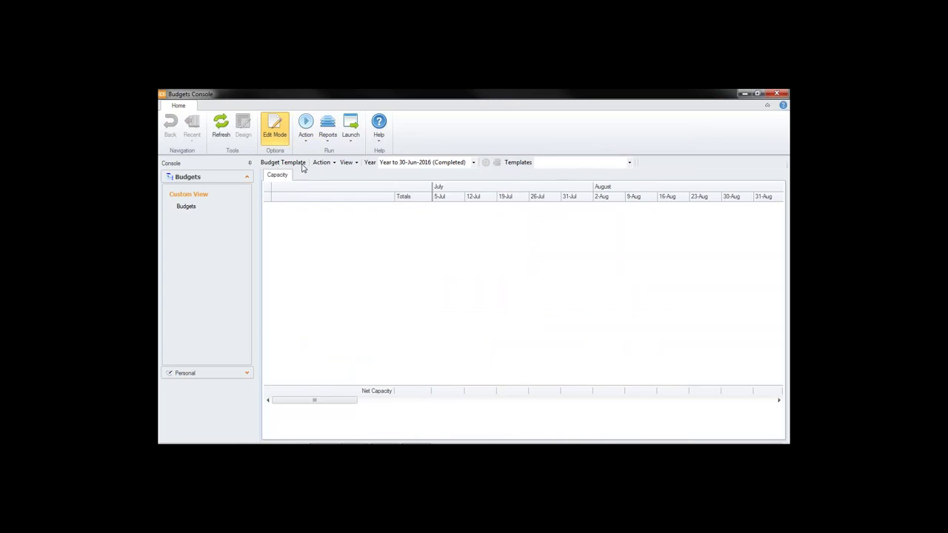
{"action": "left_click", "coordinate": [330, 164]}
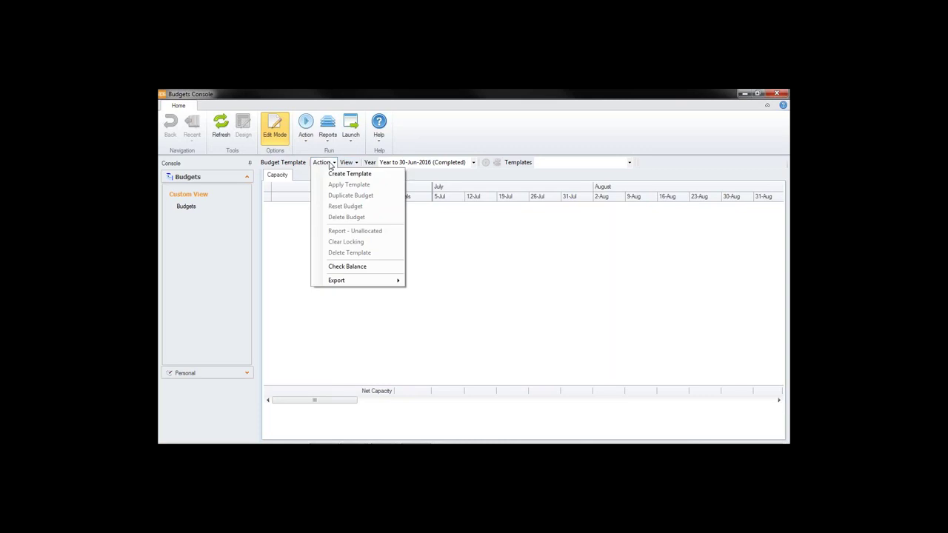
{"action": "left_click", "coordinate": [353, 174]}
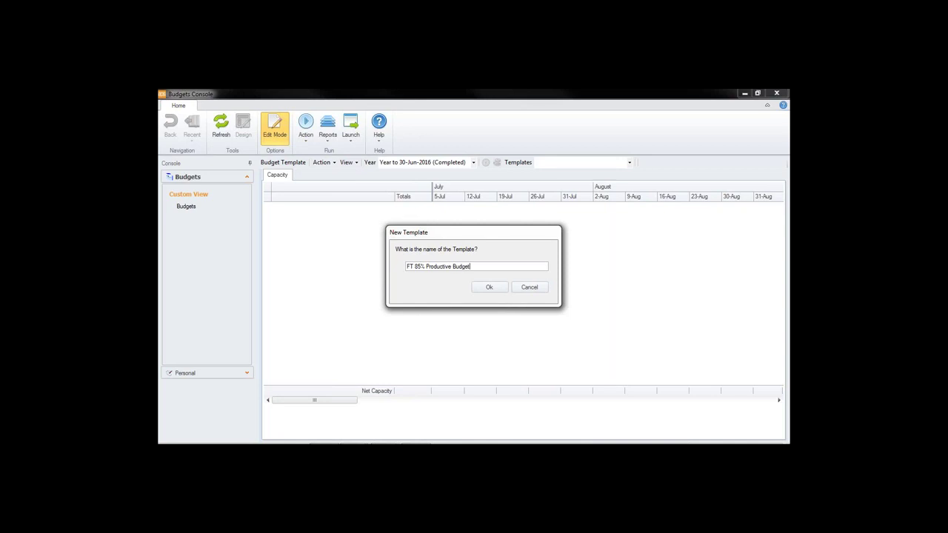
{"action": "left_click", "coordinate": [491, 289]}
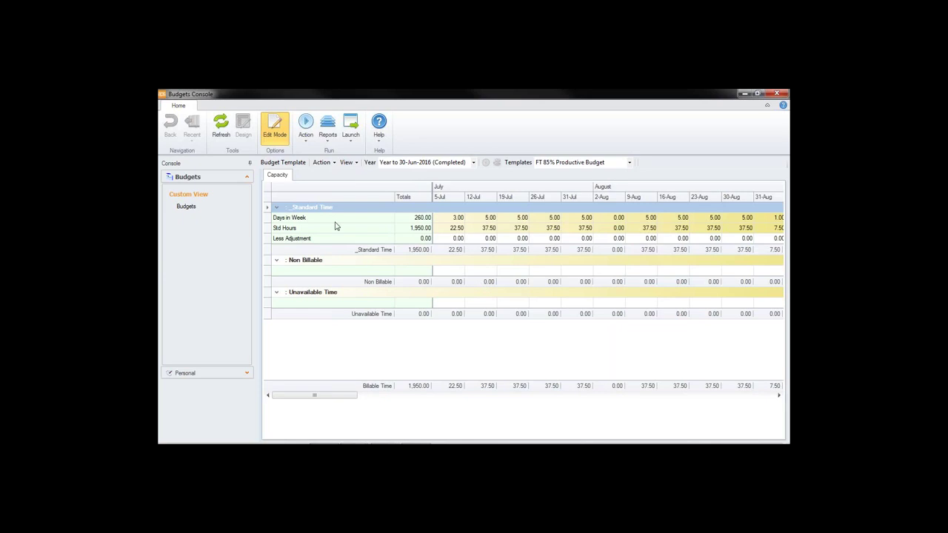
- Add Administration as non-billable time in the template and calculate and apply it at 15 percent across all weeks
{"action": "left_click", "coordinate": [369, 272]}
{"action": "double_click", "coordinate": [313, 314]}
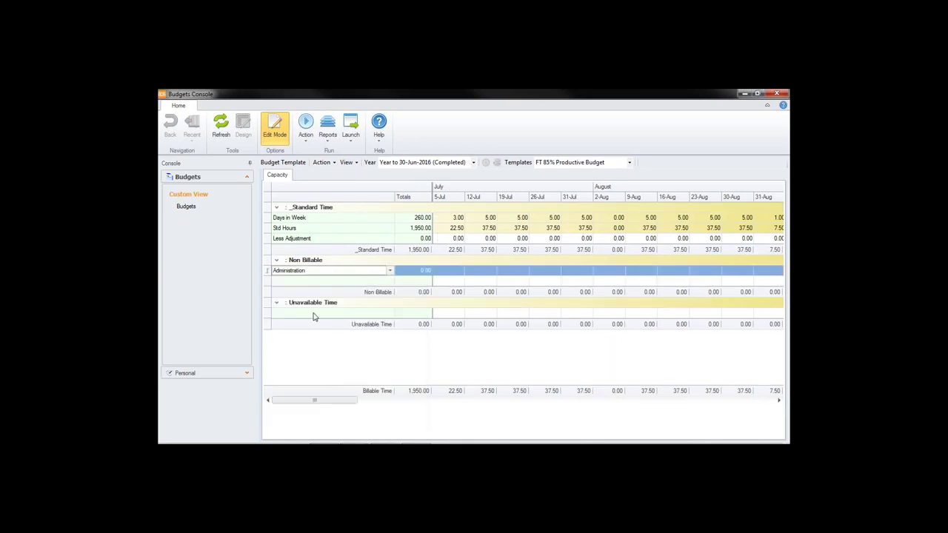
{"action": "right_click", "coordinate": [425, 273]}
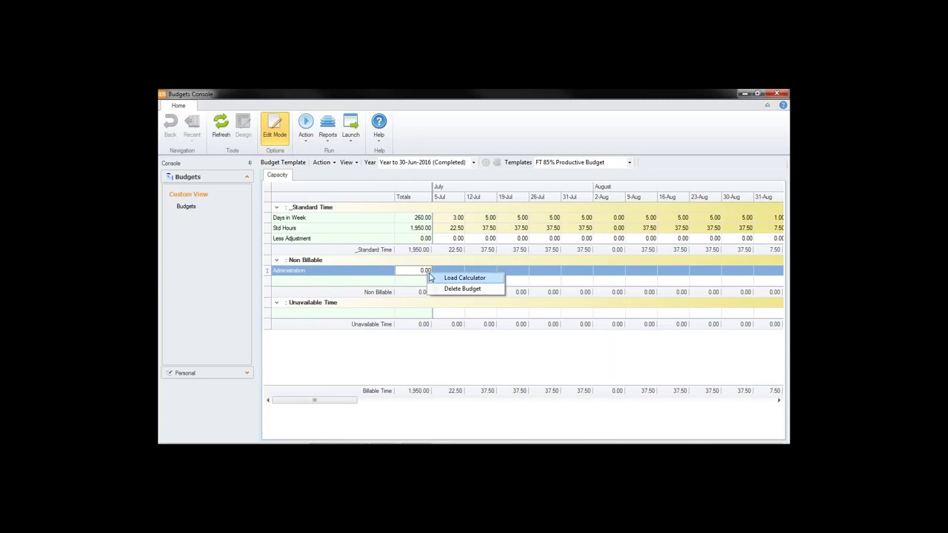
{"action": "left_click", "coordinate": [455, 277]}
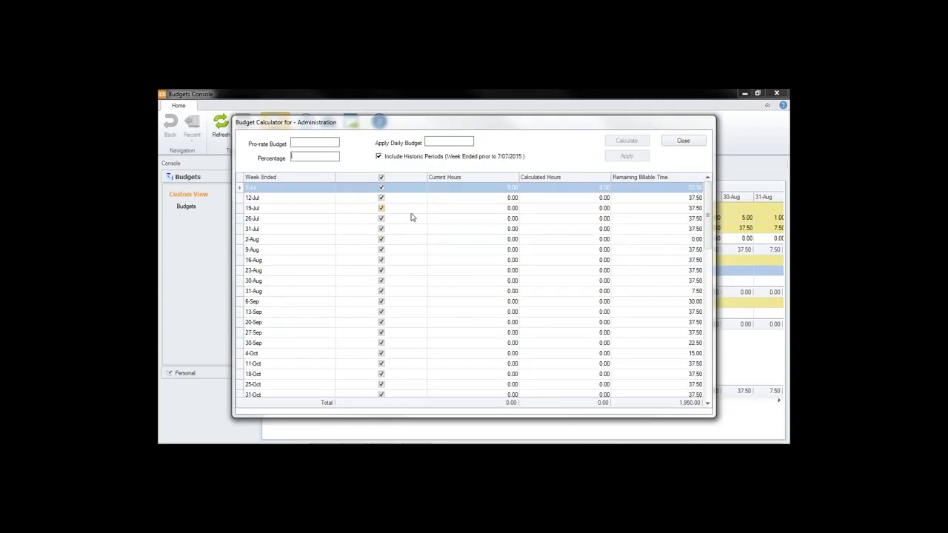
{"action": "type", "text": "15"}
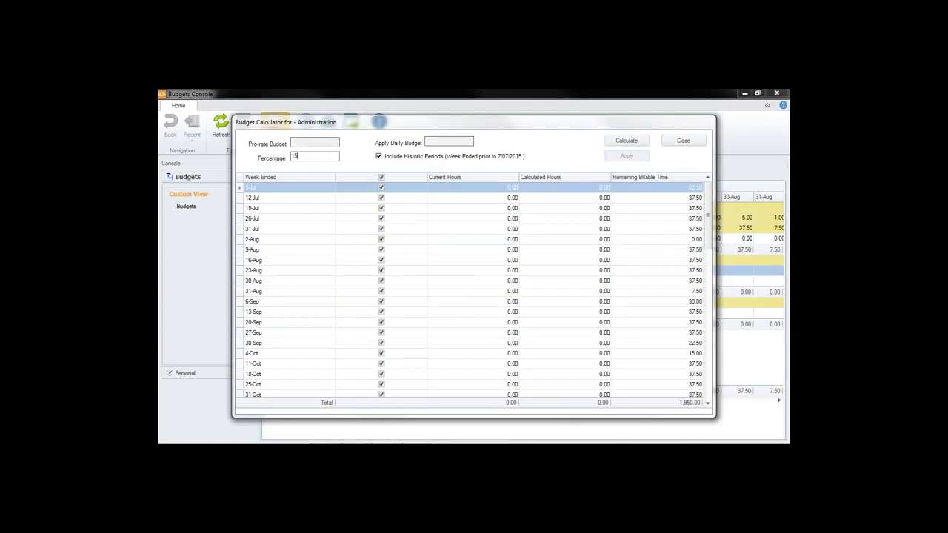
{"action": "left_click", "coordinate": [626, 140]}
{"action": "left_click", "coordinate": [628, 156]}
{"action": "left_click", "coordinate": [685, 141]}
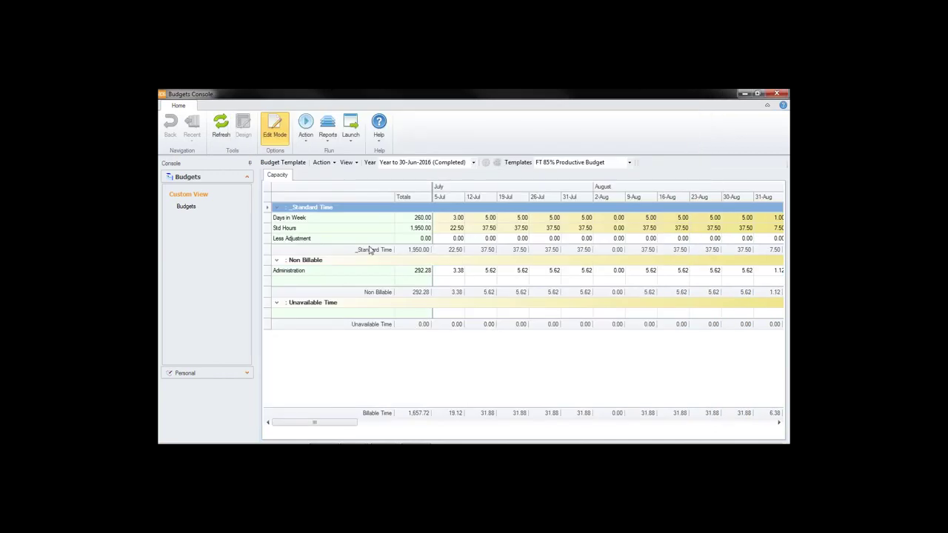
- Return to the budgets and apply the FT 85% Productive Budget template to the third fee earner in the first partner's group
{"action": "left_click", "coordinate": [356, 162]}
{"action": "left_click", "coordinate": [360, 172]}
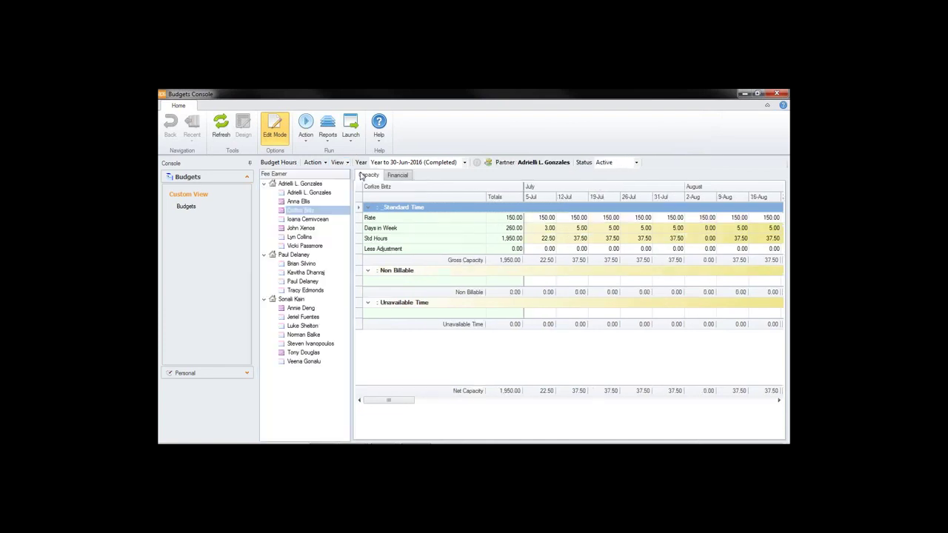
{"action": "left_click", "coordinate": [304, 212]}
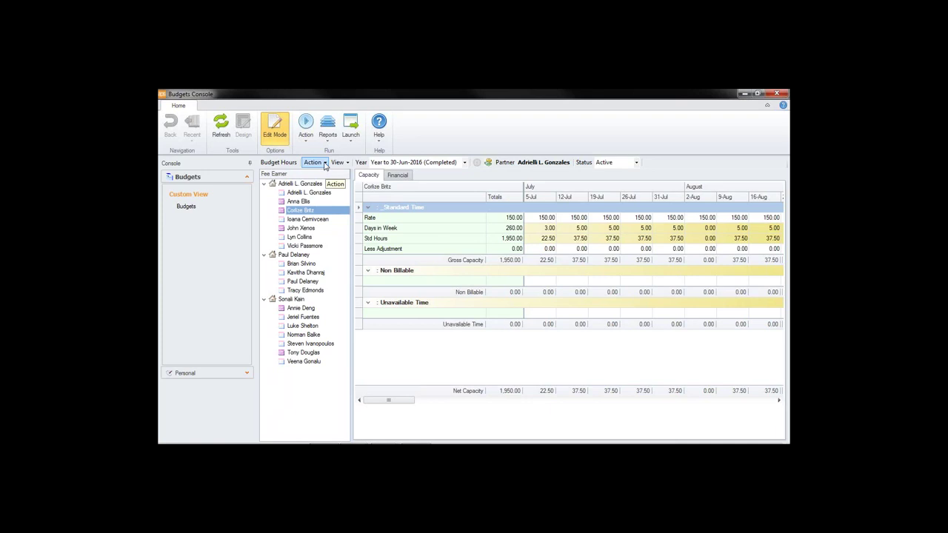
{"action": "left_click", "coordinate": [324, 164]}
{"action": "left_click", "coordinate": [343, 186]}
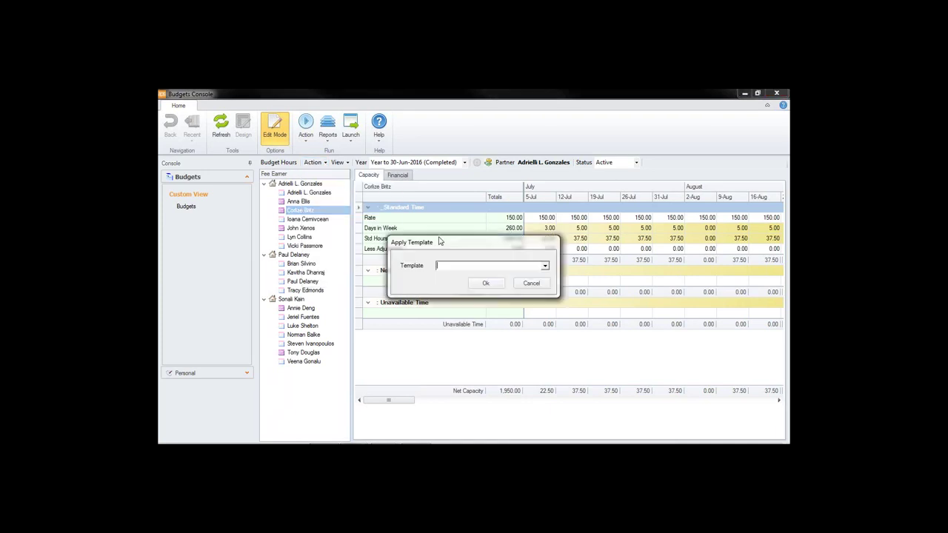
{"action": "left_click", "coordinate": [545, 265]}
{"action": "left_click", "coordinate": [492, 275]}
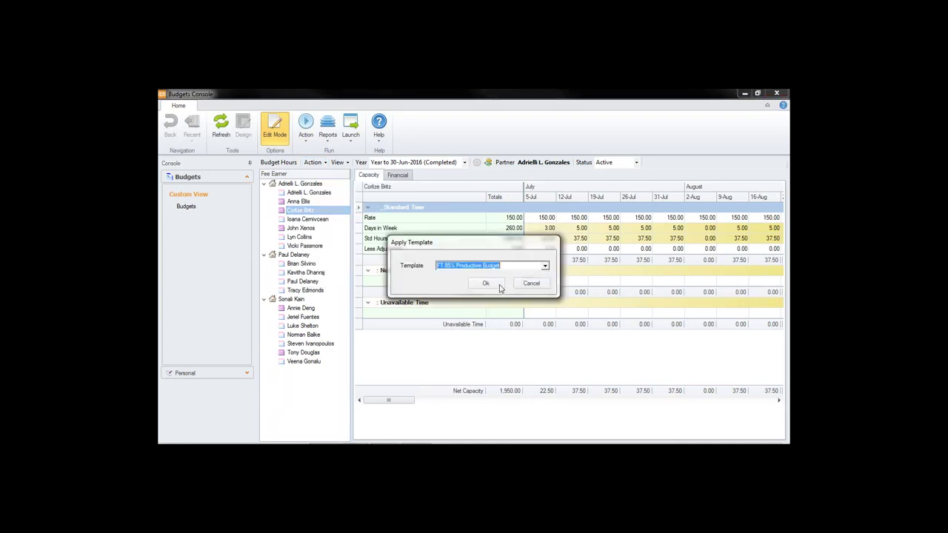
{"action": "left_click", "coordinate": [498, 286]}
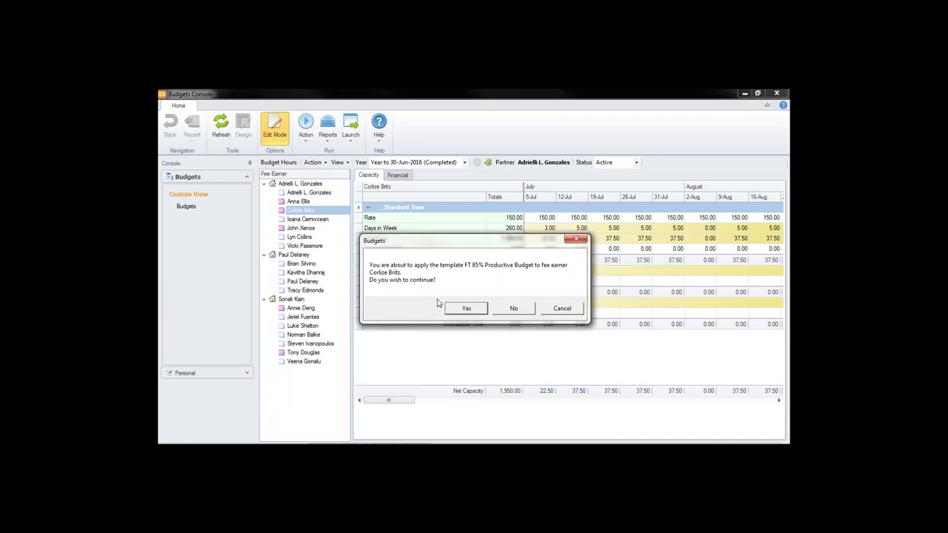
{"action": "left_click", "coordinate": [464, 309]}
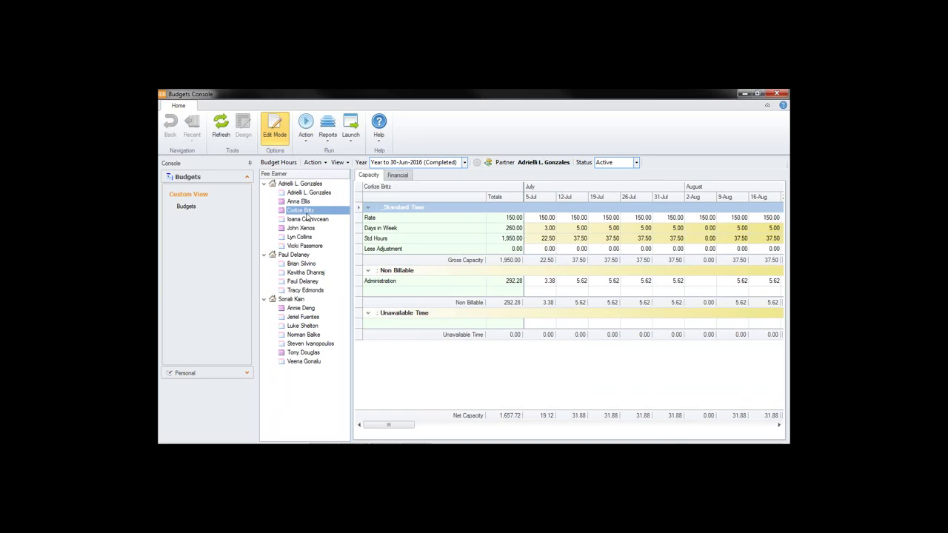
- Compare this fee earner's capacity budget in hours and in rates, ending in the rates view
{"action": "left_click", "coordinate": [488, 164]}
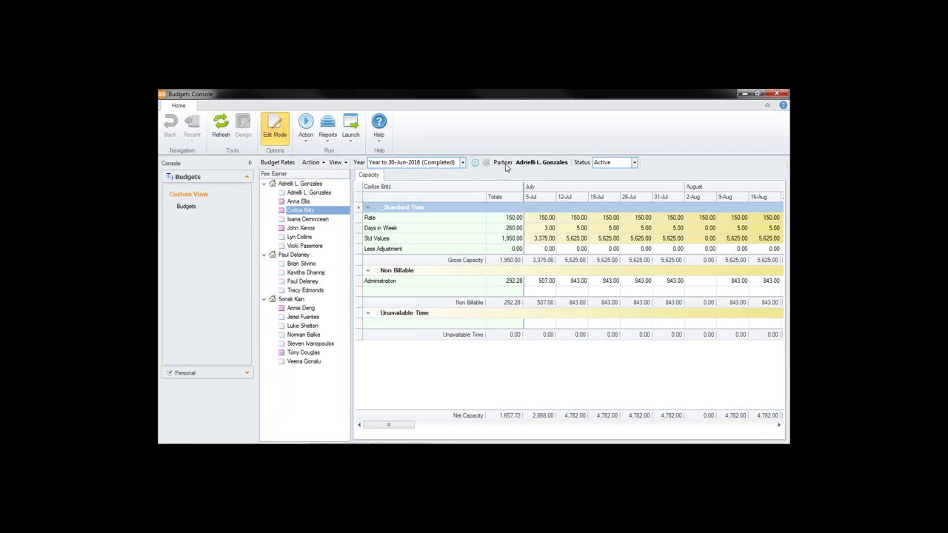
{"action": "left_click", "coordinate": [476, 165]}
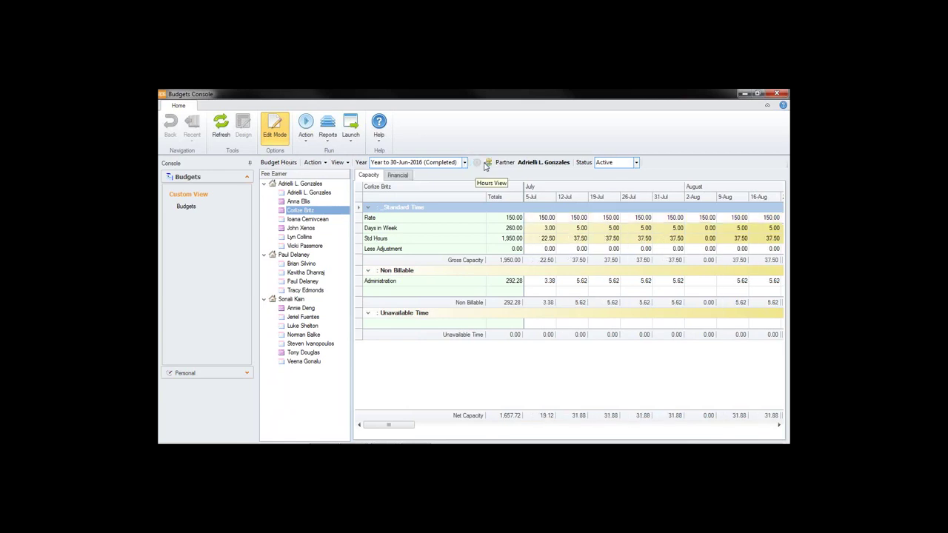
{"action": "left_click", "coordinate": [476, 165]}
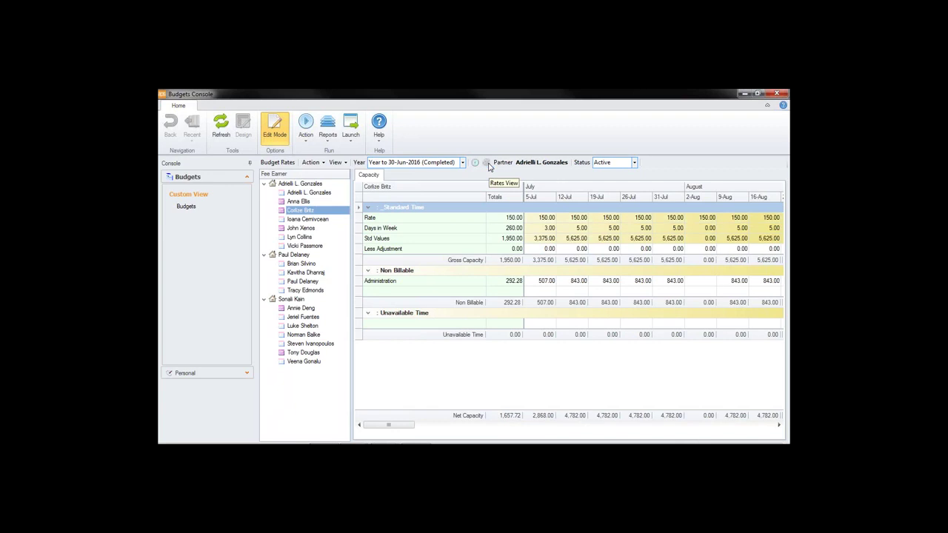
- Export the capacity budget as a Microsoft Excel .xls file to the Desktop under the suggested name, open it in Excel to check it, and close it
{"action": "left_click", "coordinate": [311, 163]}
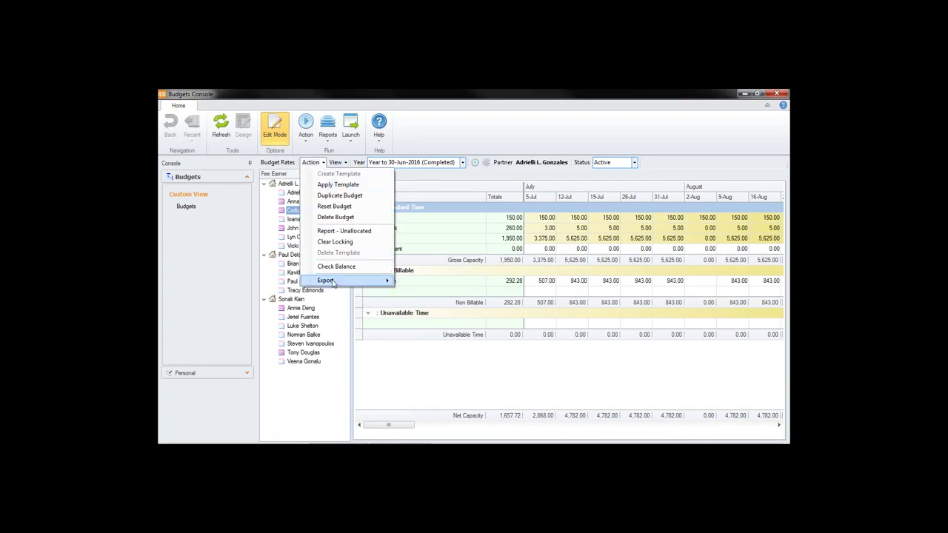
{"action": "mouse_move", "coordinate": [355, 282]}
{"action": "left_click", "coordinate": [422, 281]}
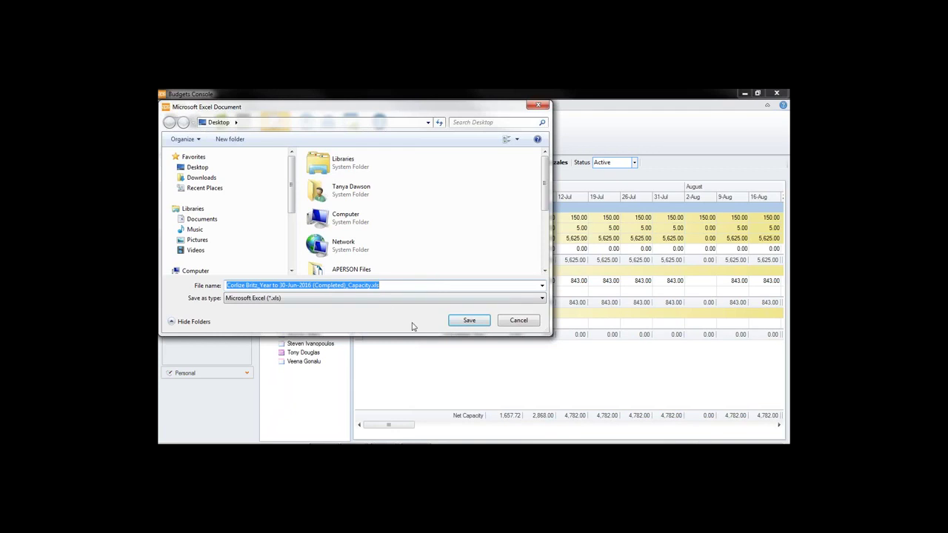
{"action": "left_click", "coordinate": [470, 321]}
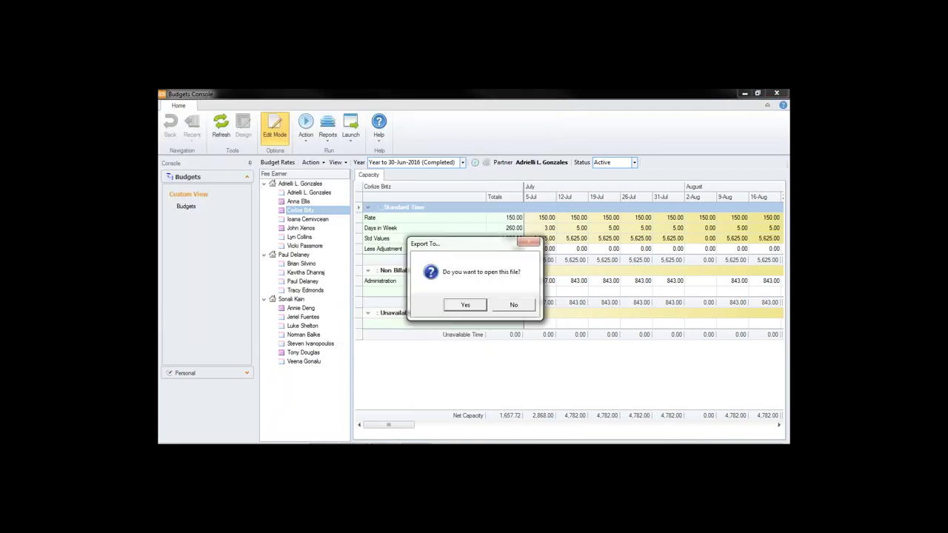
{"action": "left_click", "coordinate": [467, 304]}
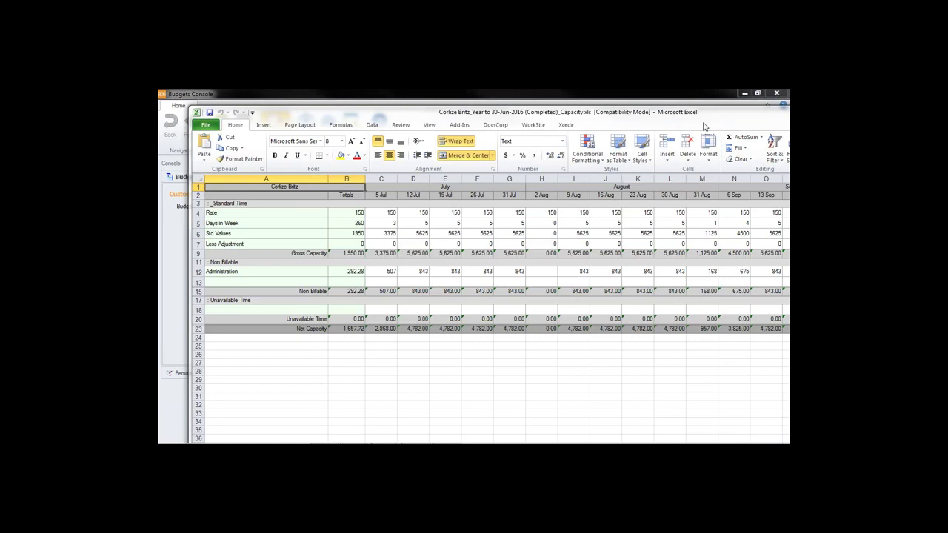
{"action": "double_click", "coordinate": [717, 117]}
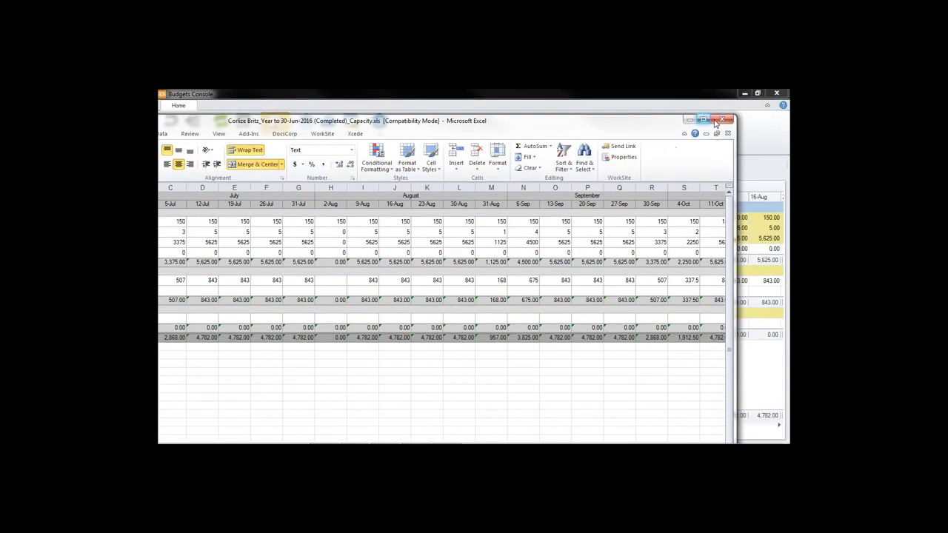
{"action": "left_click", "coordinate": [723, 121]}
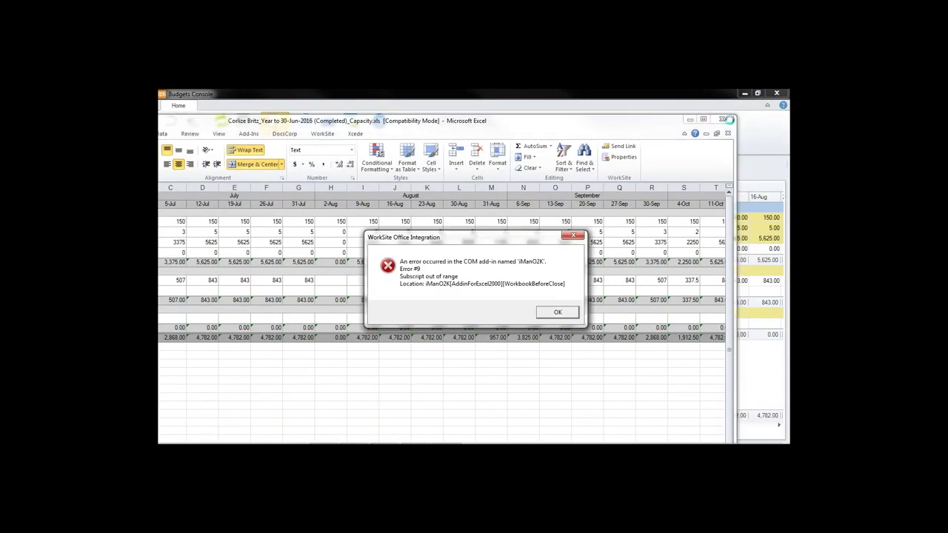
{"action": "left_click", "coordinate": [564, 317]}
{"action": "left_click", "coordinate": [573, 314]}
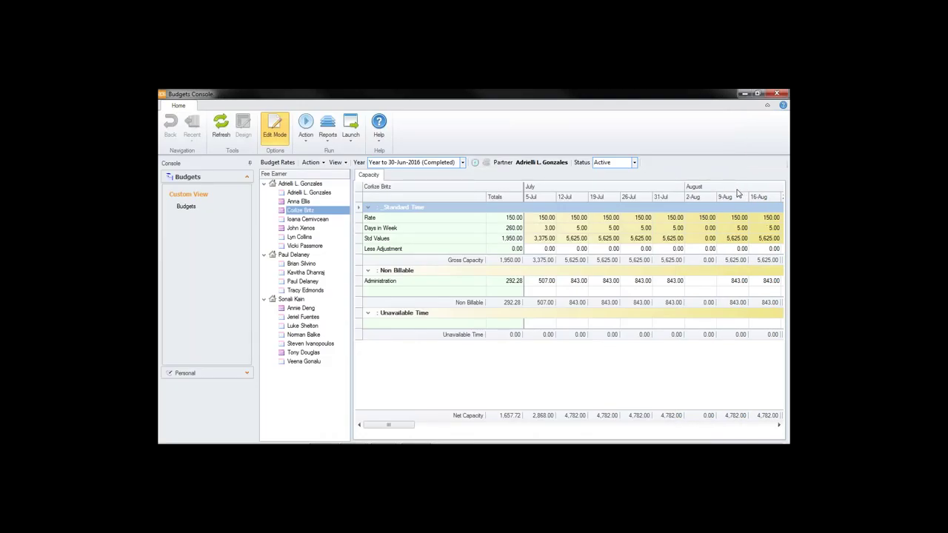
- Run the unallocated report, review the fee earners without budgets for the year to 30-Jun-2016, and close the report
{"action": "left_click", "coordinate": [322, 163]}
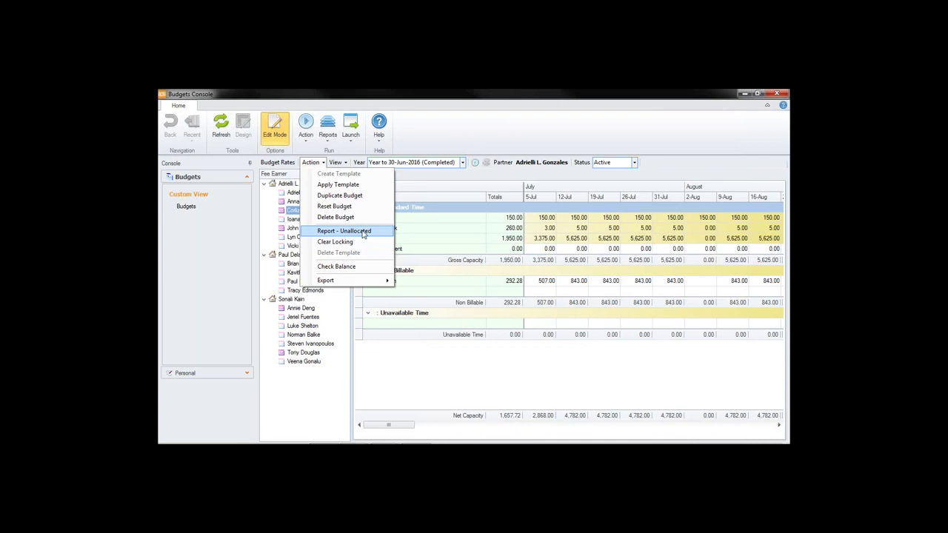
{"action": "left_click", "coordinate": [368, 233]}
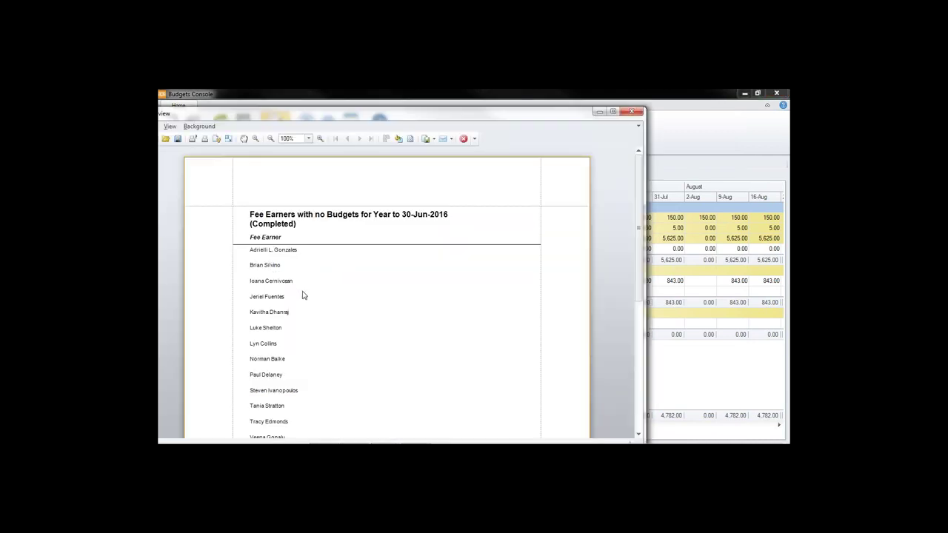
{"action": "scroll", "coordinate": [305, 297], "scroll_direction": "down", "scroll_amount": 2}
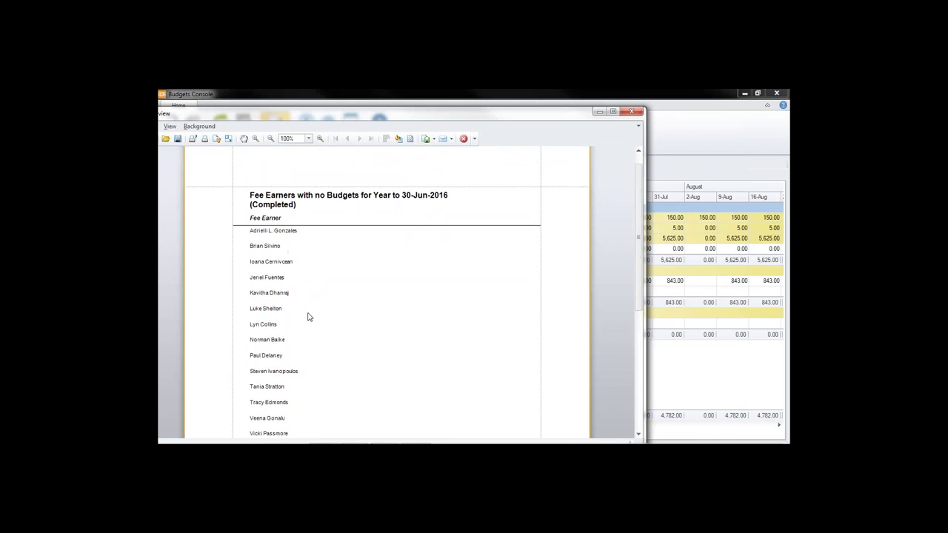
{"action": "left_click", "coordinate": [632, 112]}
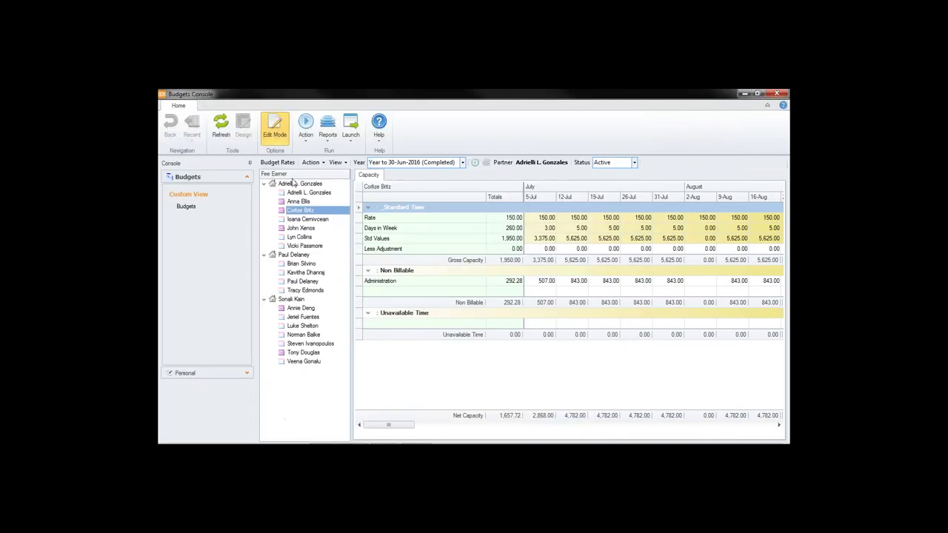
{"action": "left_click", "coordinate": [323, 163]}
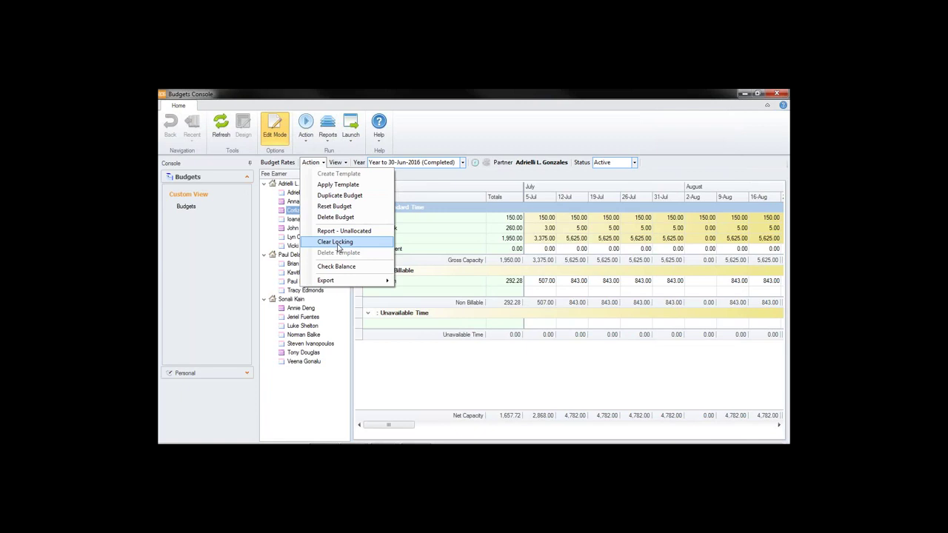
{"action": "left_click", "coordinate": [326, 210]}
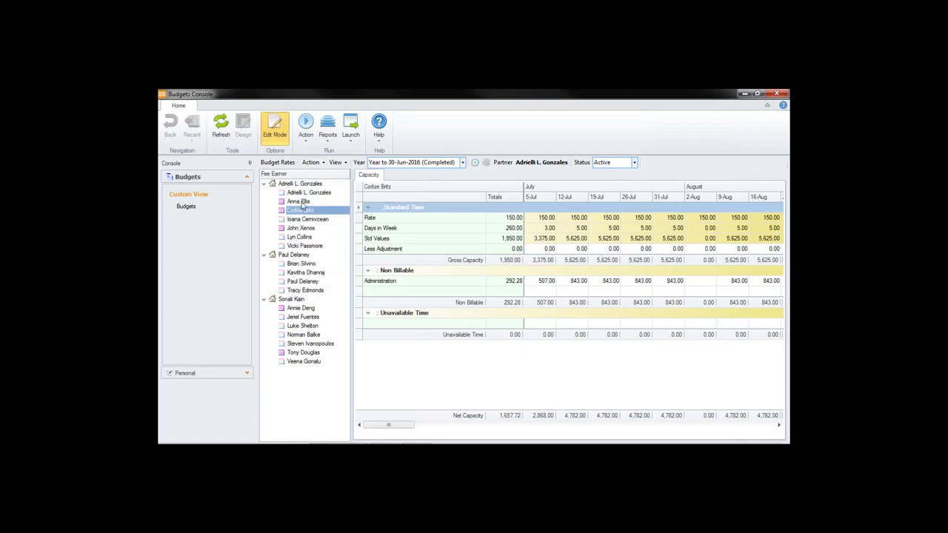
- Open the second fee earner's completed budget in the first partner's group, review the available budget actions including Clear Locking, and refresh the console
{"action": "left_click", "coordinate": [300, 203]}
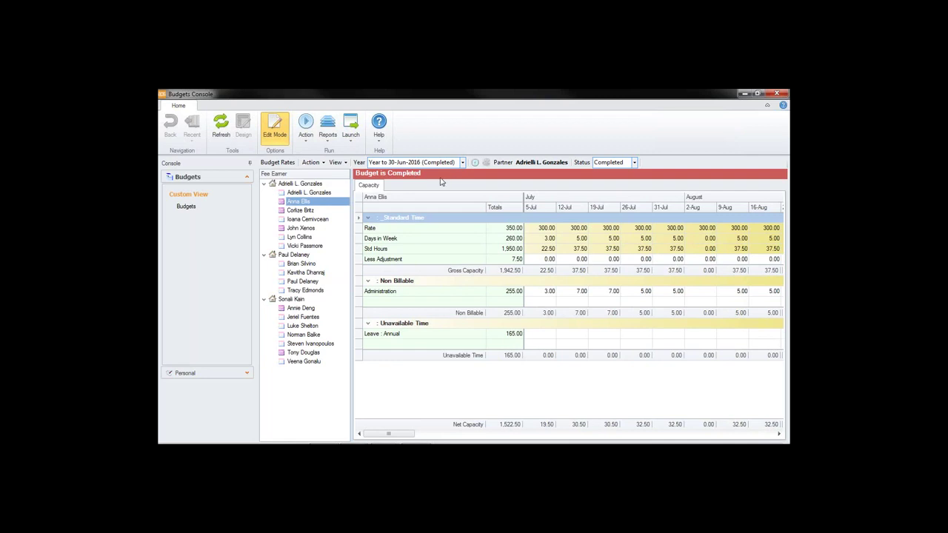
{"action": "right_click", "coordinate": [300, 202]}
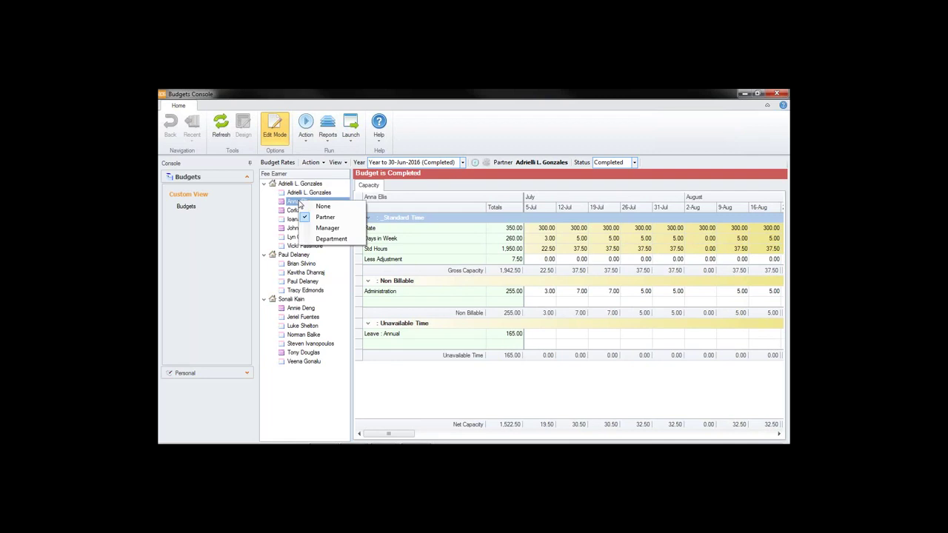
{"action": "left_click", "coordinate": [324, 164]}
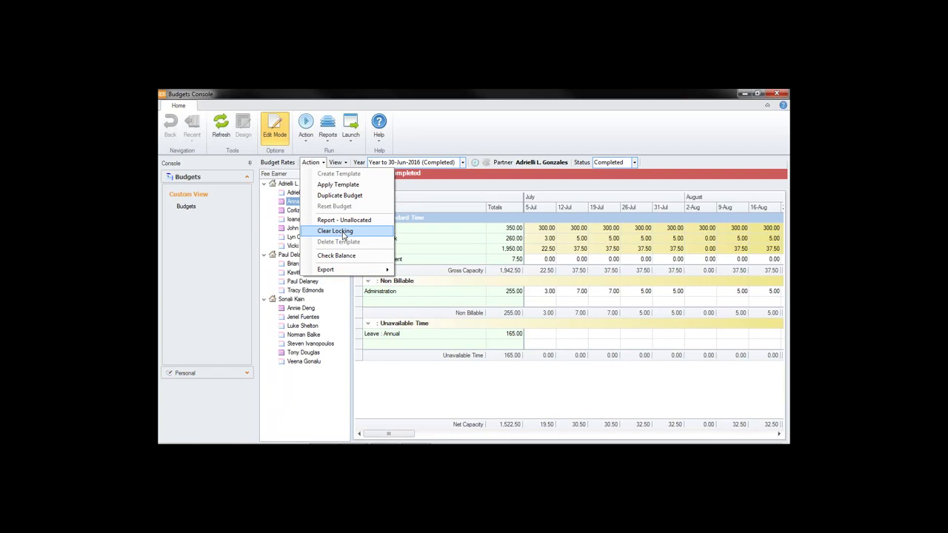
{"action": "left_click", "coordinate": [291, 180]}
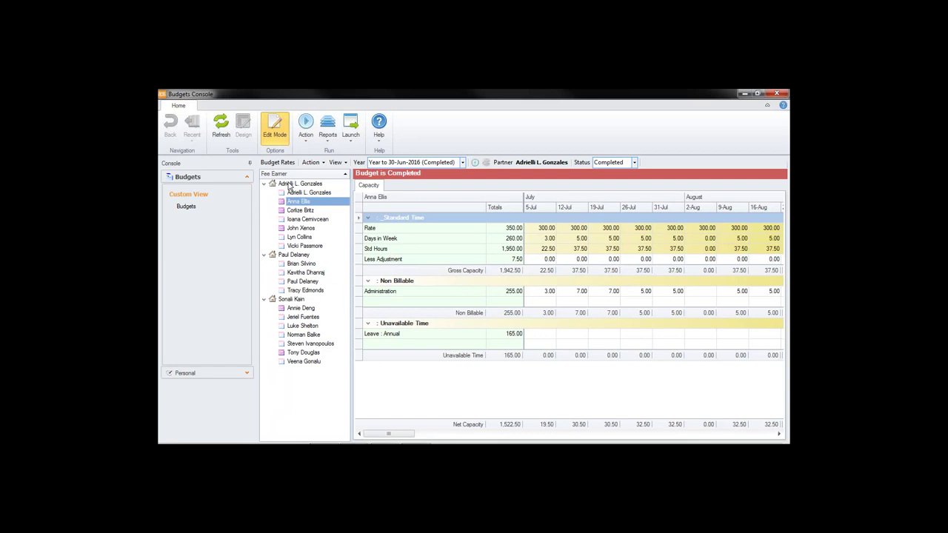
{"action": "left_click", "coordinate": [219, 128]}
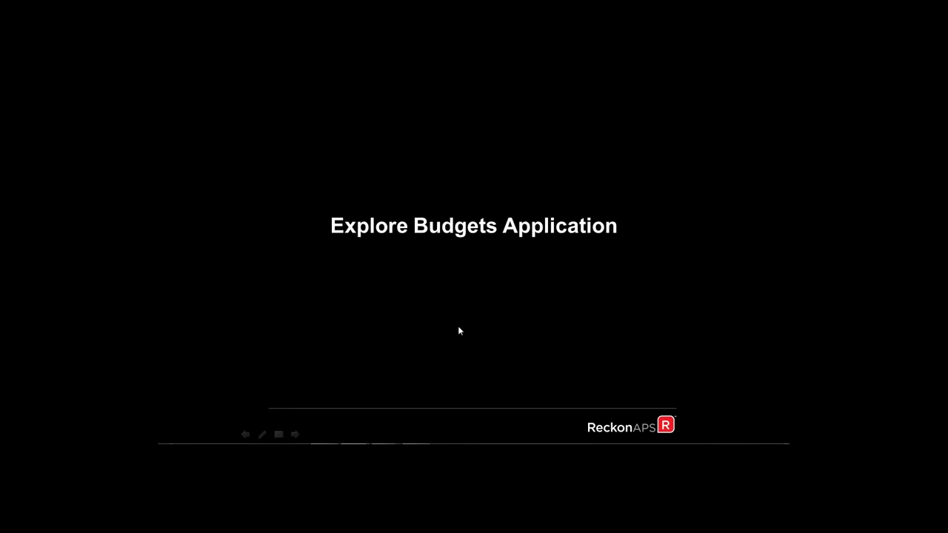
- Switch to the Advance Applications launcher and open the Budgets application
{"action": "mouse_move", "coordinate": [356, 435]}
{"action": "left_click", "coordinate": [313, 365]}
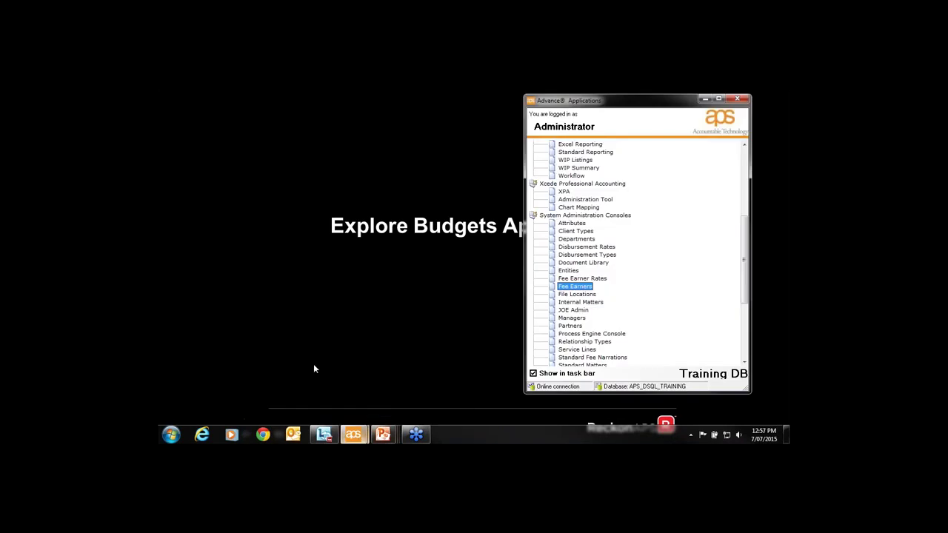
{"action": "scroll", "coordinate": [718, 157], "scroll_direction": "up", "scroll_amount": 7}
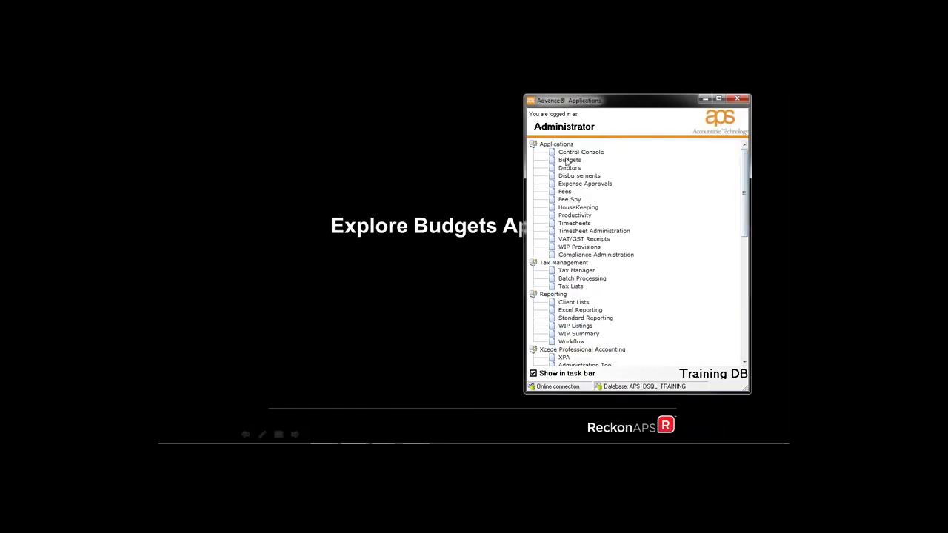
{"action": "double_click", "coordinate": [569, 160]}
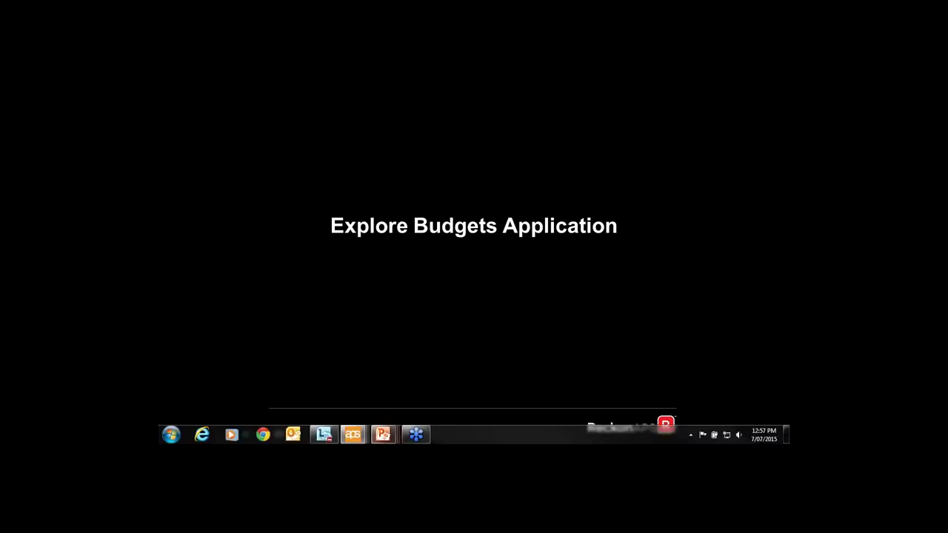
{"action": "mouse_move", "coordinate": [353, 434]}
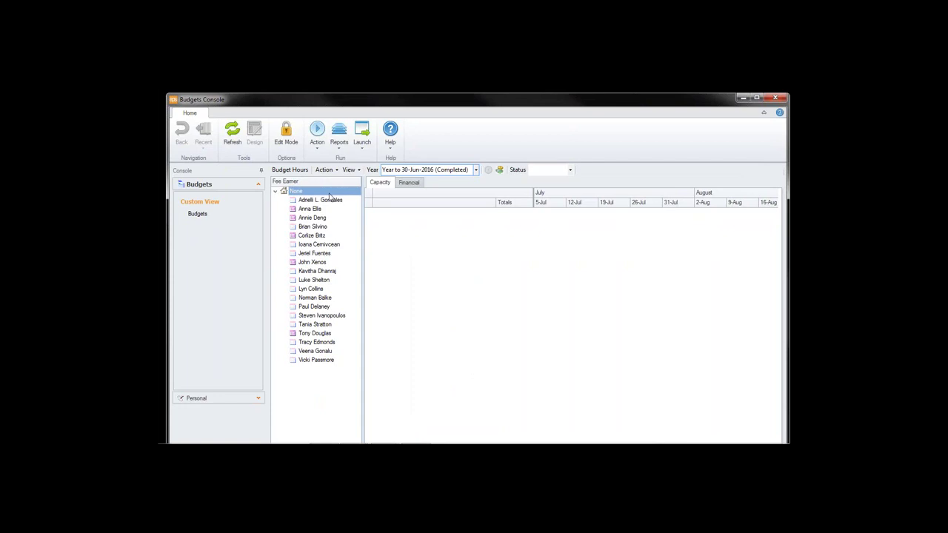
- Group the fee earner list by Partner, compare it with grouping by Department, and return to the Partner grouping
{"action": "left_click", "coordinate": [296, 192]}
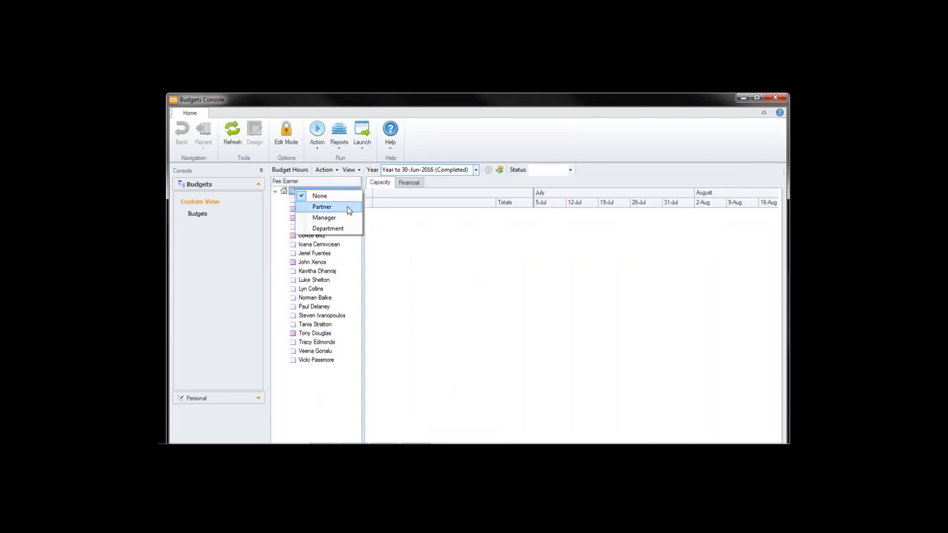
{"action": "left_click", "coordinate": [321, 207]}
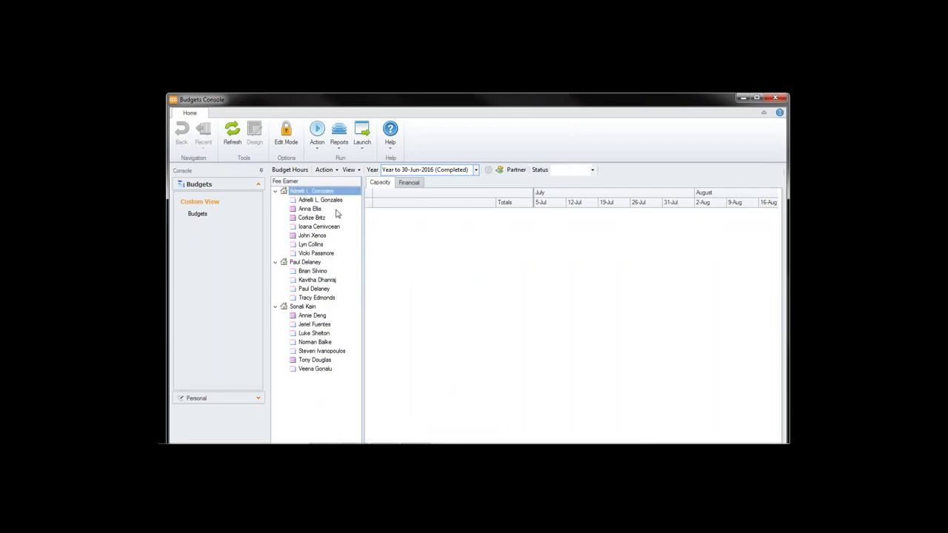
{"action": "right_click", "coordinate": [298, 194]}
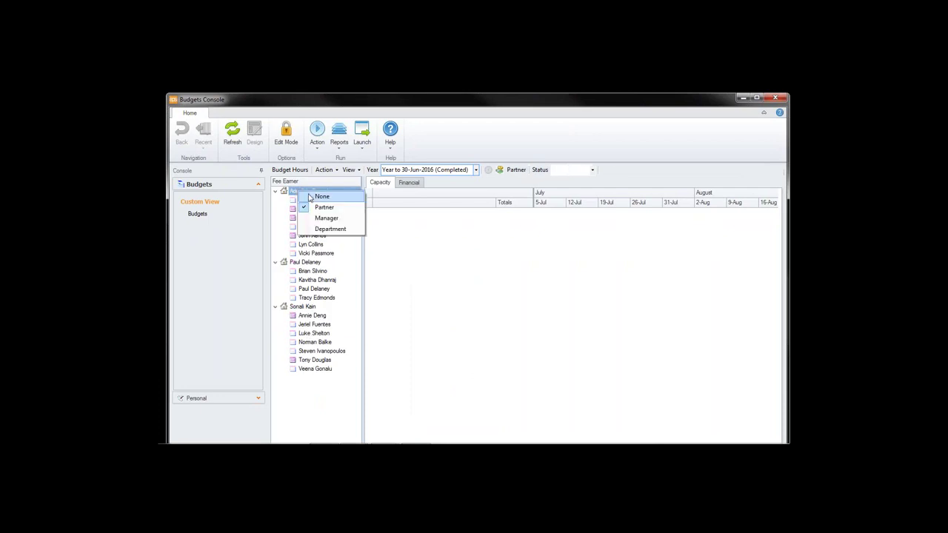
{"action": "left_click", "coordinate": [347, 235]}
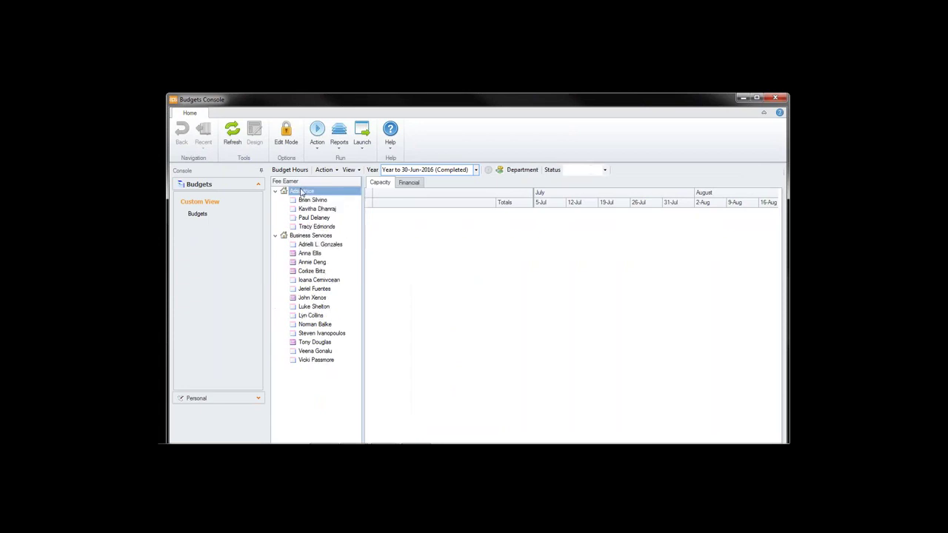
{"action": "right_click", "coordinate": [302, 191]}
{"action": "left_click", "coordinate": [324, 211]}
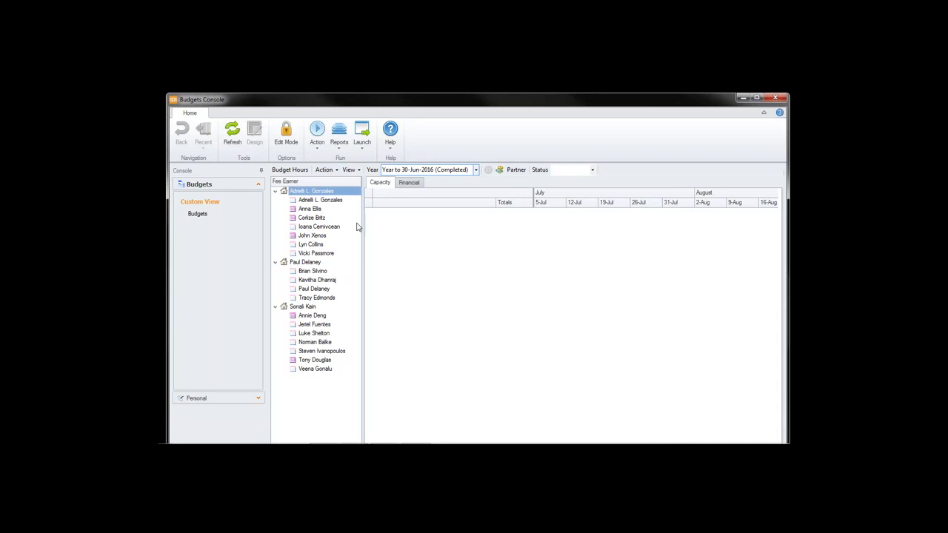
- Compare the second fee earner's capacity budget in rates and in hours, ending in the hours view
{"action": "left_click", "coordinate": [311, 210]}
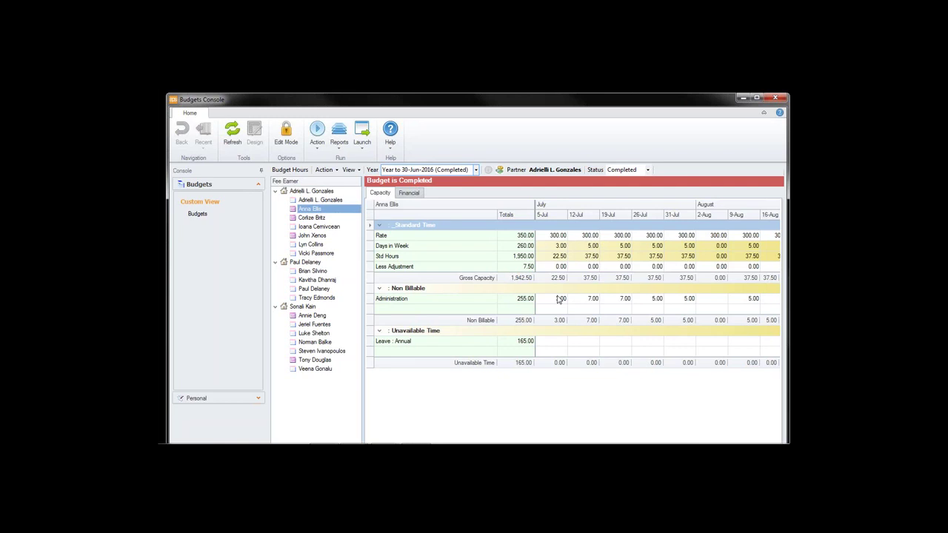
{"action": "left_click", "coordinate": [500, 170]}
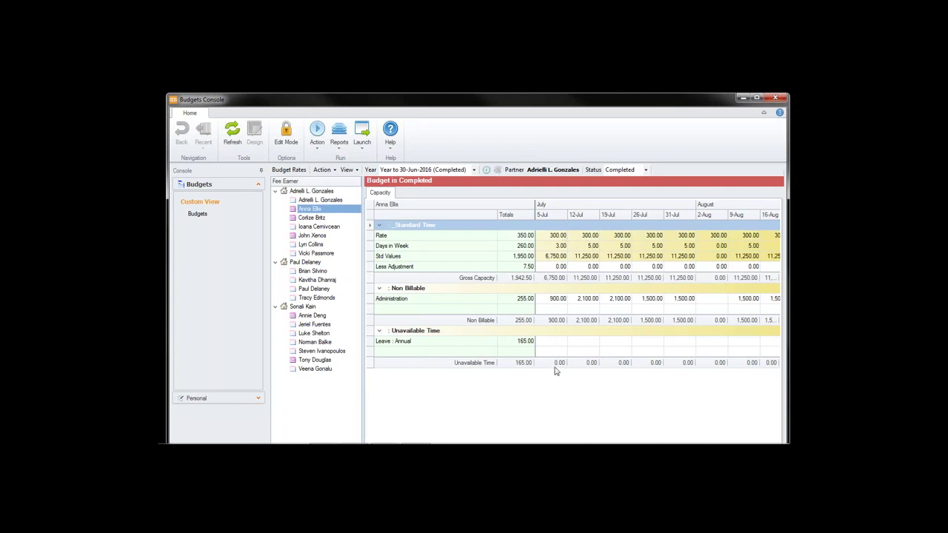
{"action": "left_click", "coordinate": [485, 170]}
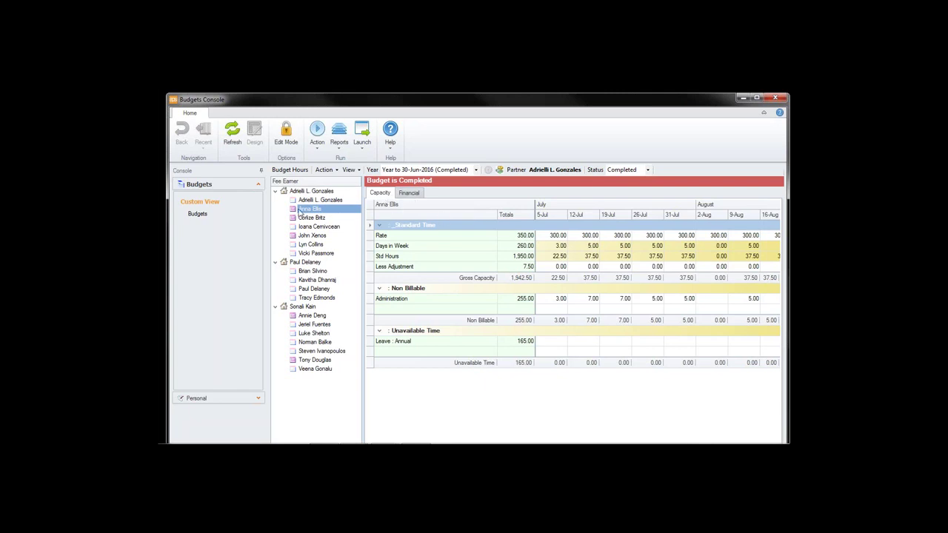
- Compare the Capacity and Financial budgets of the third fee earner in the first partner's group, ending in the Financial view
{"action": "left_click", "coordinate": [314, 218]}
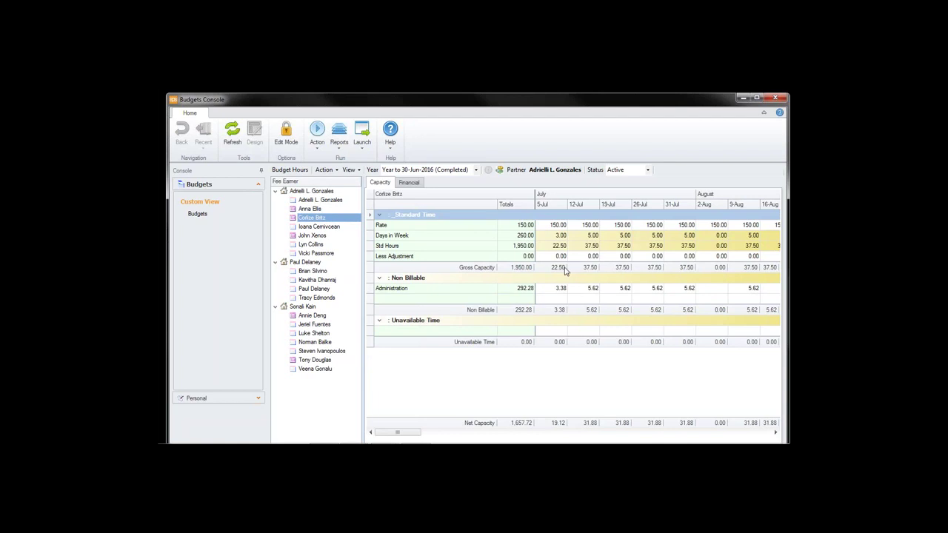
{"action": "left_click", "coordinate": [410, 184]}
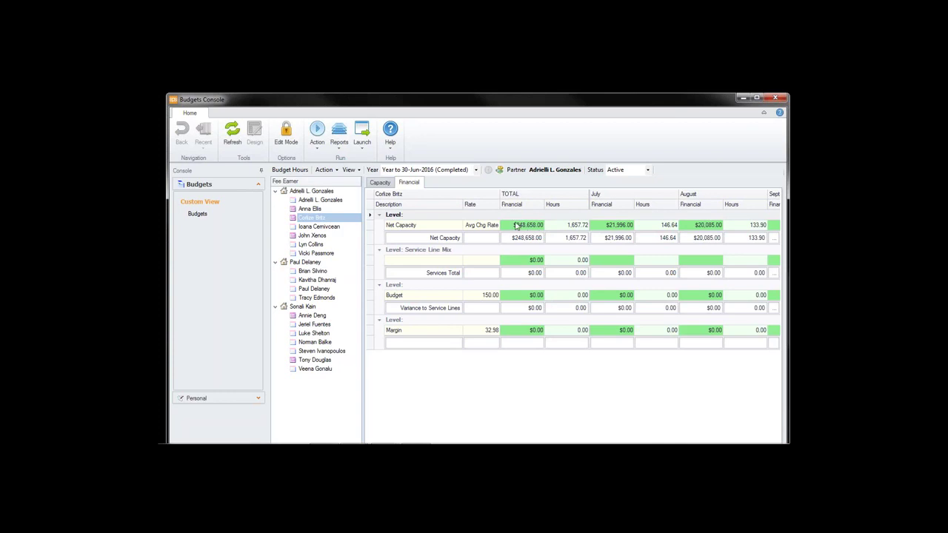
{"action": "left_click", "coordinate": [381, 184]}
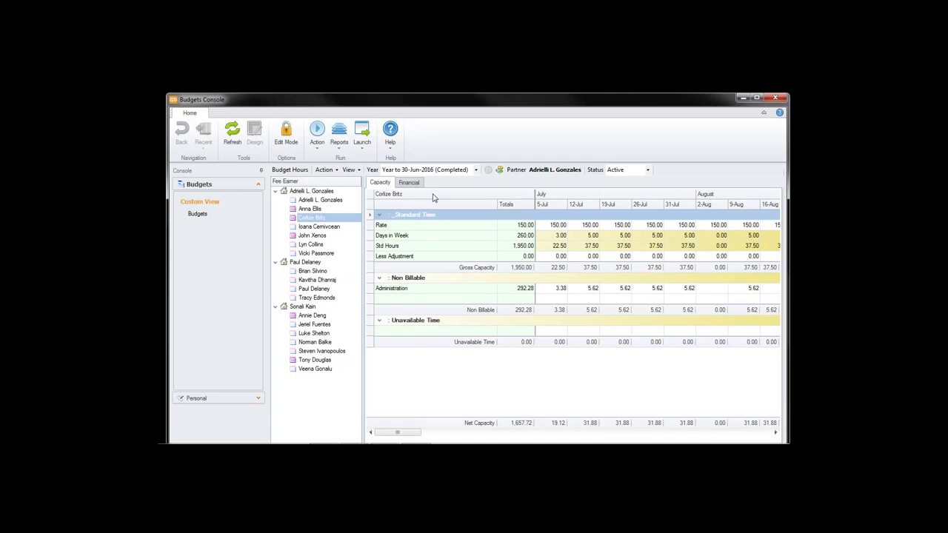
{"action": "left_click", "coordinate": [411, 184]}
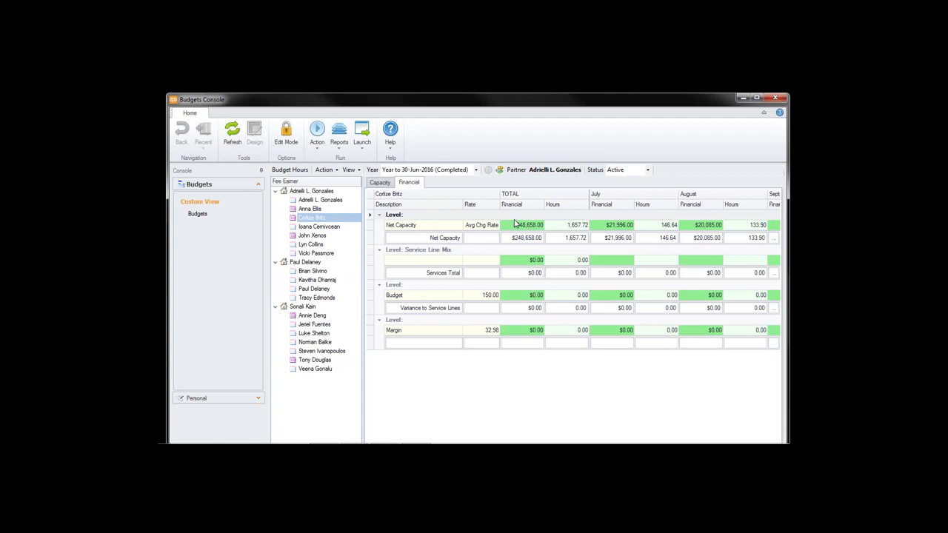
- Hide the hours and the rate used in the financial budget so that only values are shown
{"action": "right_click", "coordinate": [453, 225]}
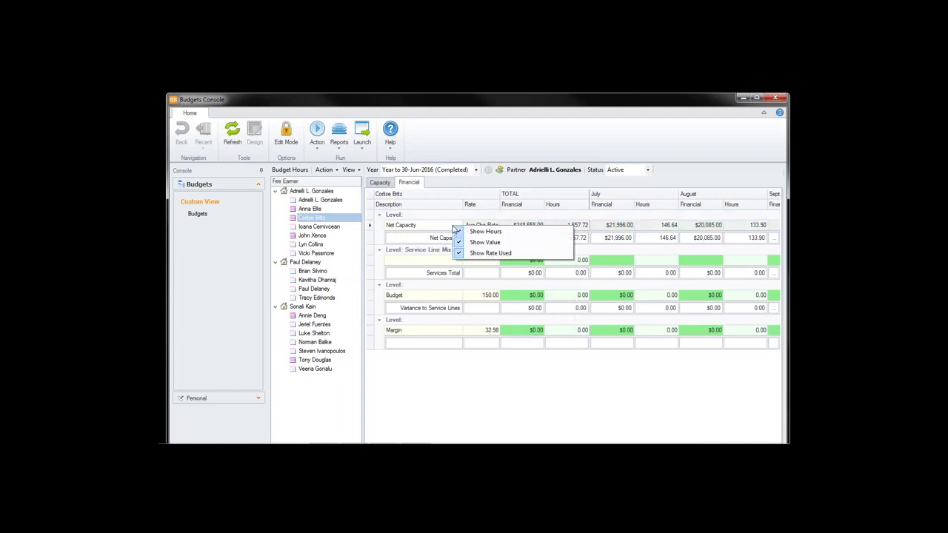
{"action": "left_click", "coordinate": [526, 234]}
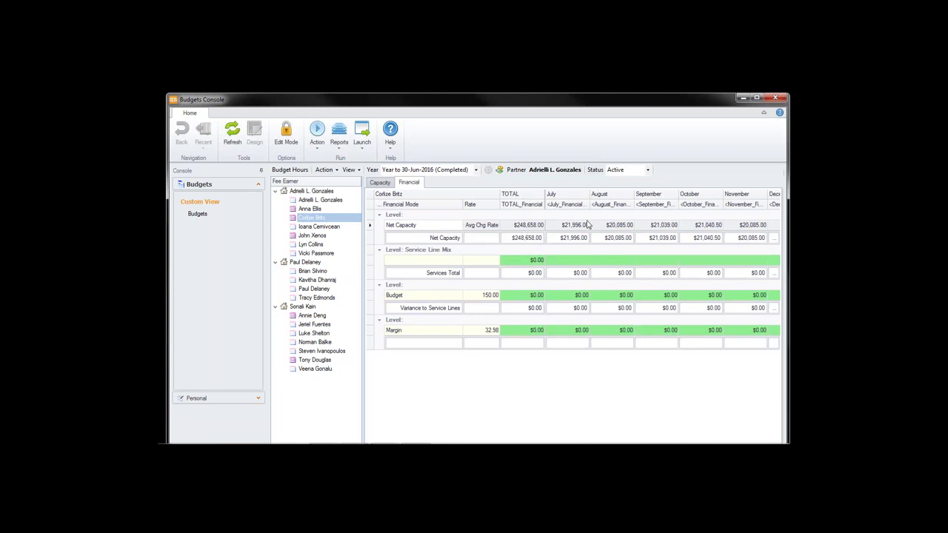
{"action": "right_click", "coordinate": [453, 229]}
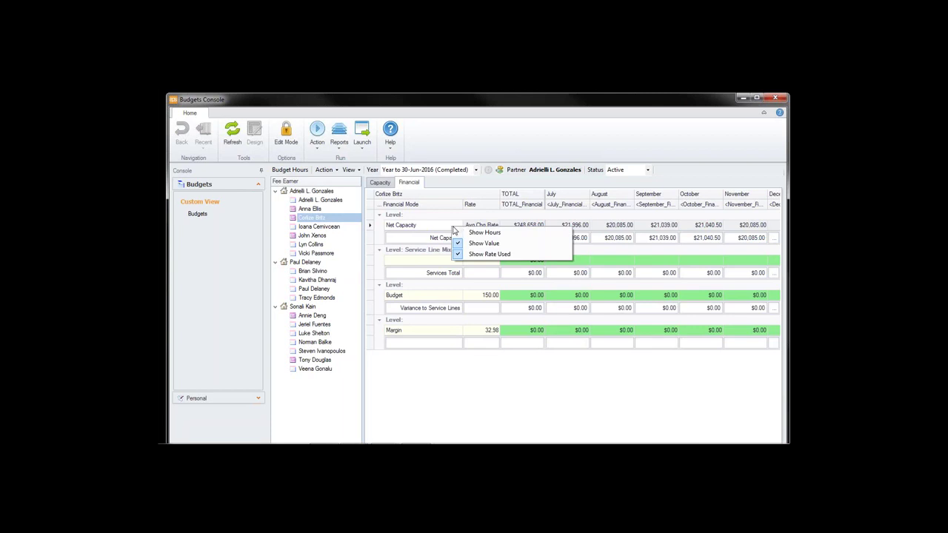
{"action": "left_click", "coordinate": [489, 254]}
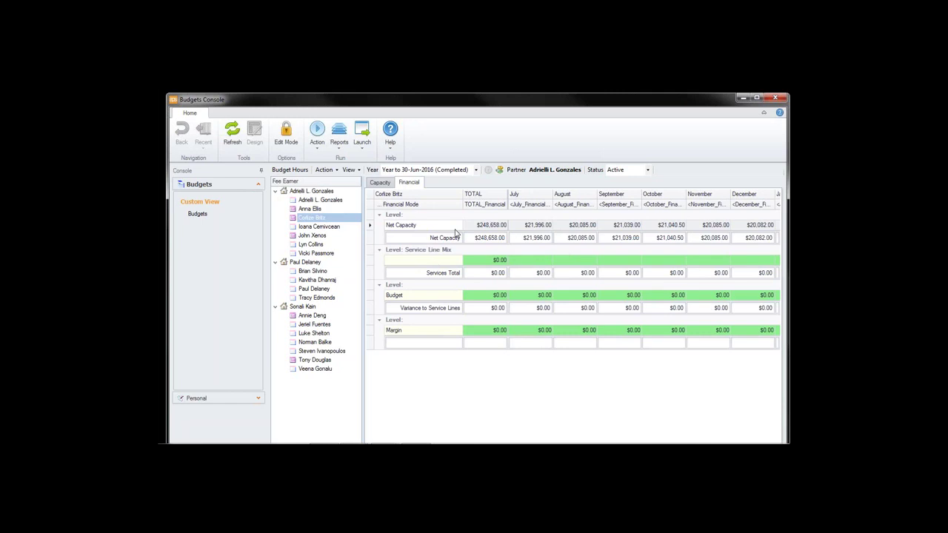
- Enter financial budget amounts of 22000 for July and 20000 for August
{"action": "left_click", "coordinate": [537, 297]}
{"action": "left_click", "coordinate": [535, 297]}
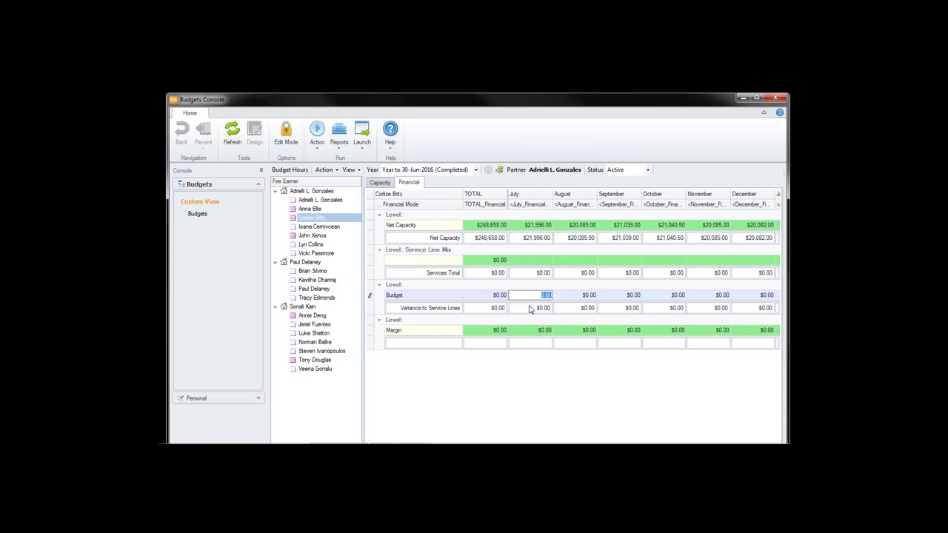
{"action": "type", "text": "22000"}
{"action": "left_click", "coordinate": [573, 296]}
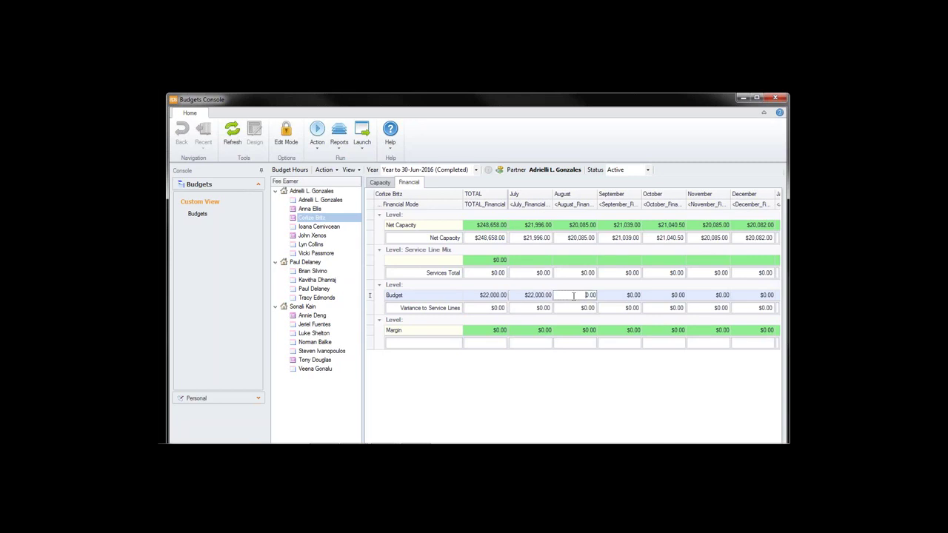
{"action": "left_click_drag", "start_coordinate": [575, 296], "coordinate": [615, 300]}
{"action": "type", "text": "20000"}
- Enter financial budget amounts of 20000 for September and 25000 for October
{"action": "left_click", "coordinate": [626, 294]}
{"action": "left_click_drag", "start_coordinate": [634, 296], "coordinate": [657, 294]}
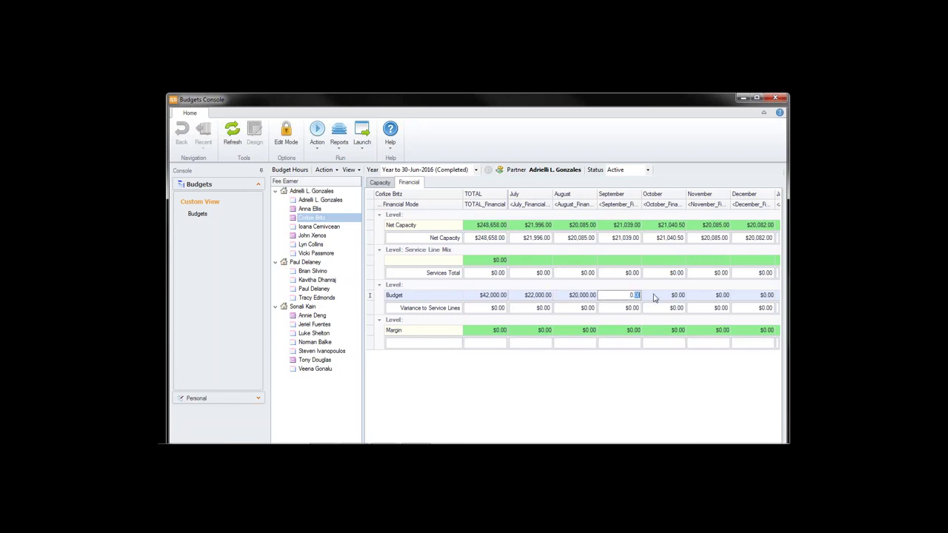
{"action": "key", "text": "BackSpace"}
{"action": "key", "text": "BackSpace"}
{"action": "type", "text": "20000"}
{"action": "key", "text": "Return"}
{"action": "left_click", "coordinate": [665, 295]}
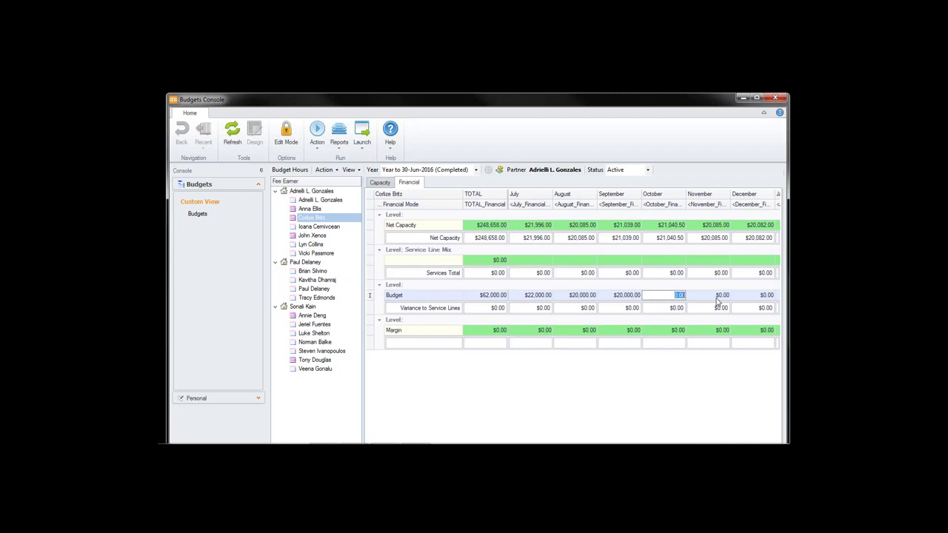
{"action": "type", "text": "25000"}
{"action": "key", "text": "Tab"}
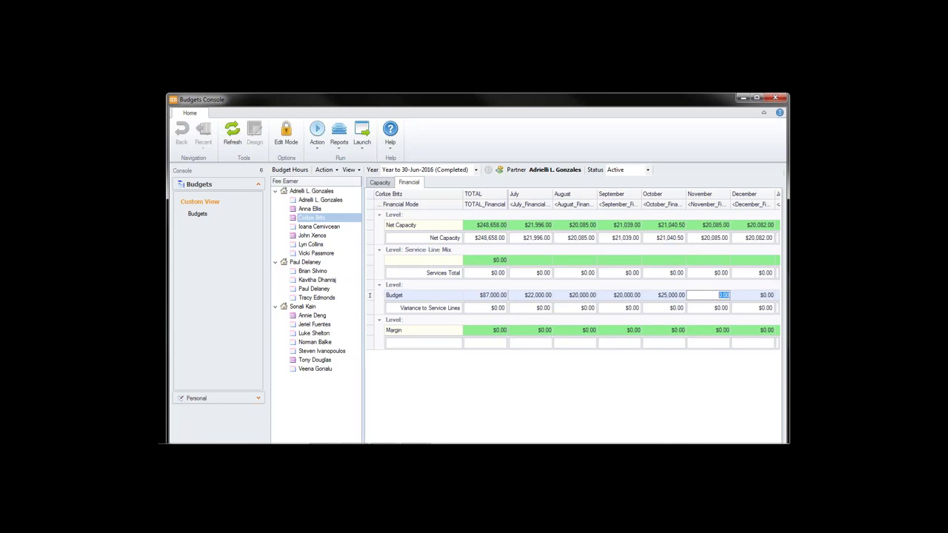
- Load the fee earner's financial budget from capacity for the whole year
{"action": "left_click", "coordinate": [404, 299]}
{"action": "right_click", "coordinate": [420, 298]}
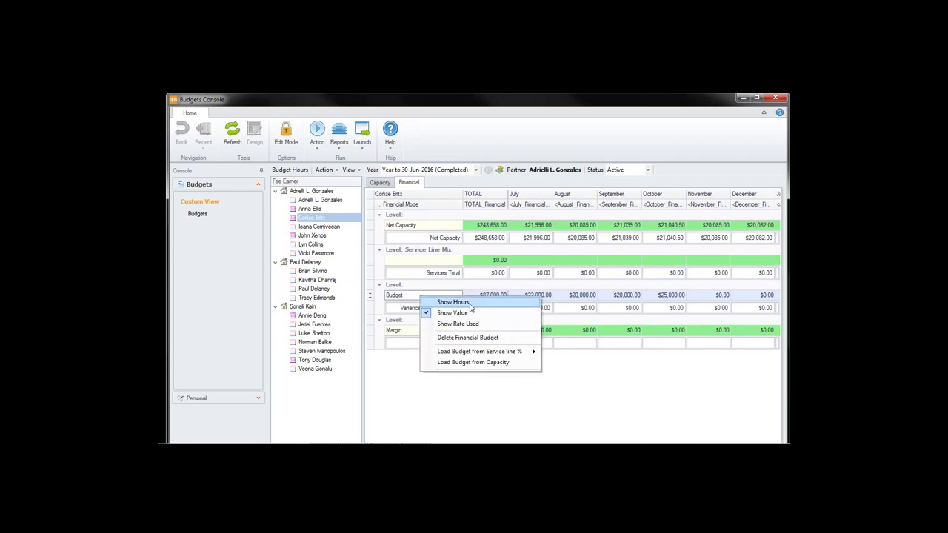
{"action": "left_click", "coordinate": [488, 363]}
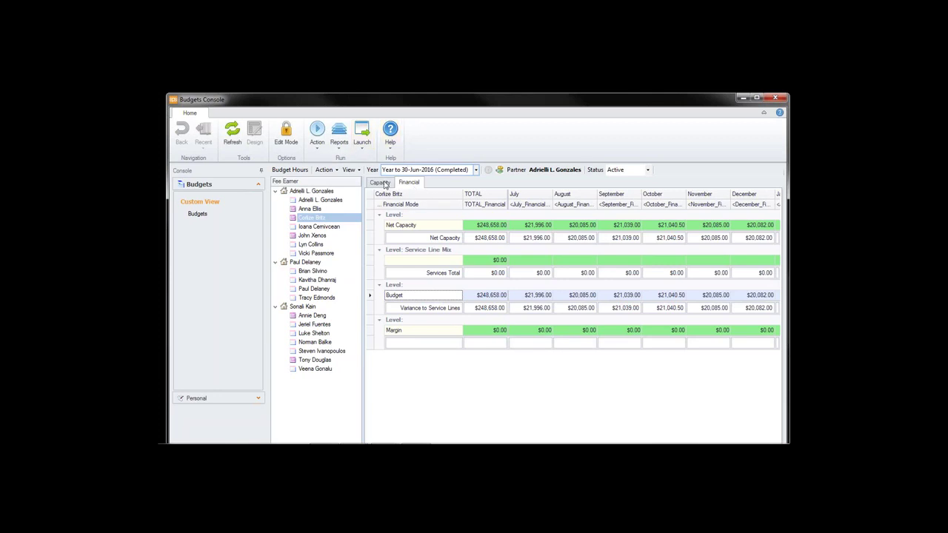
- In the fee earner's capacity budget, enable editing and set non-billable Administration to 50 percent from 5 July through year end
{"action": "left_click", "coordinate": [382, 183]}
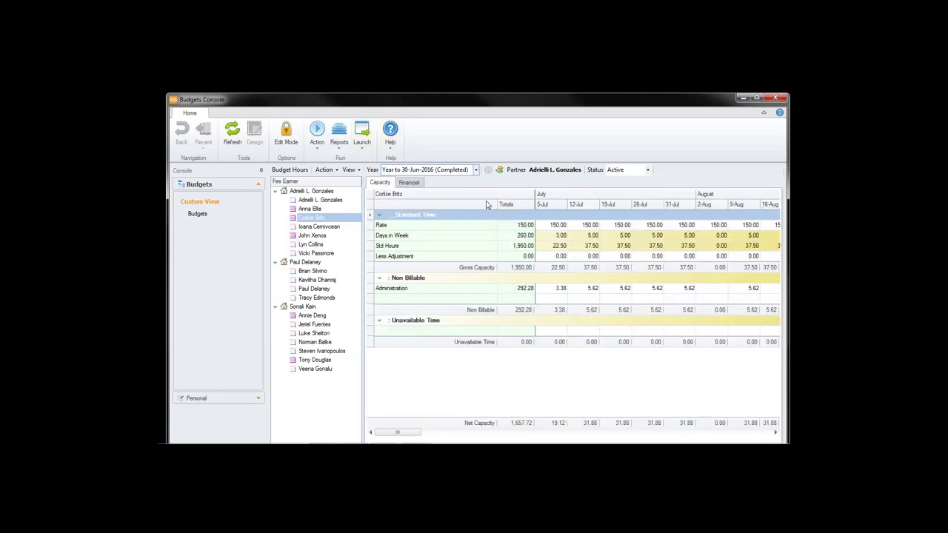
{"action": "left_click", "coordinate": [557, 290]}
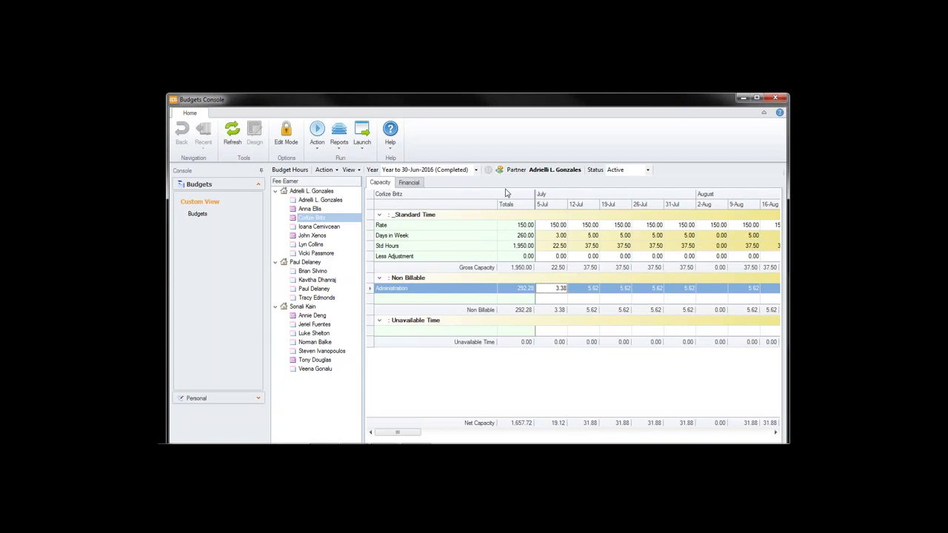
{"action": "left_click", "coordinate": [289, 137]}
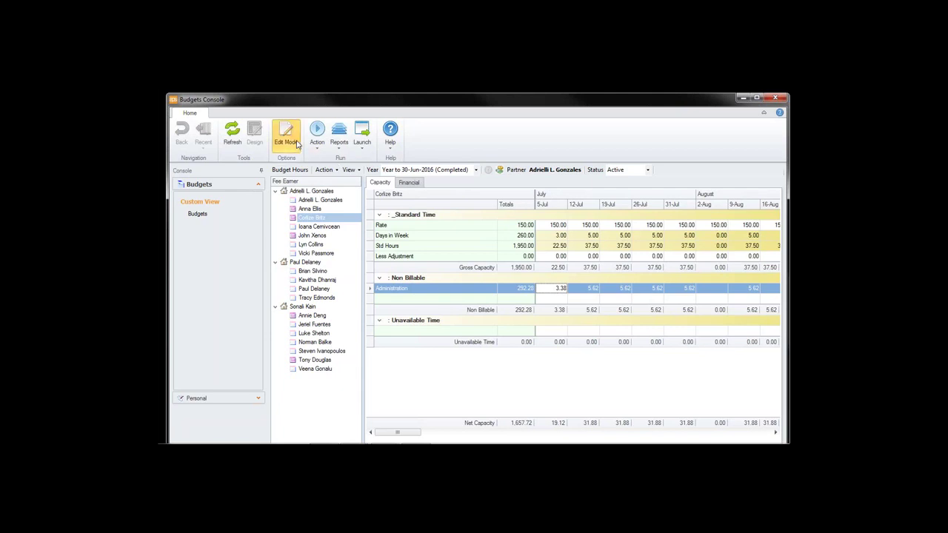
{"action": "left_click", "coordinate": [557, 289]}
{"action": "double_click", "coordinate": [555, 289]}
{"action": "right_click", "coordinate": [550, 289]}
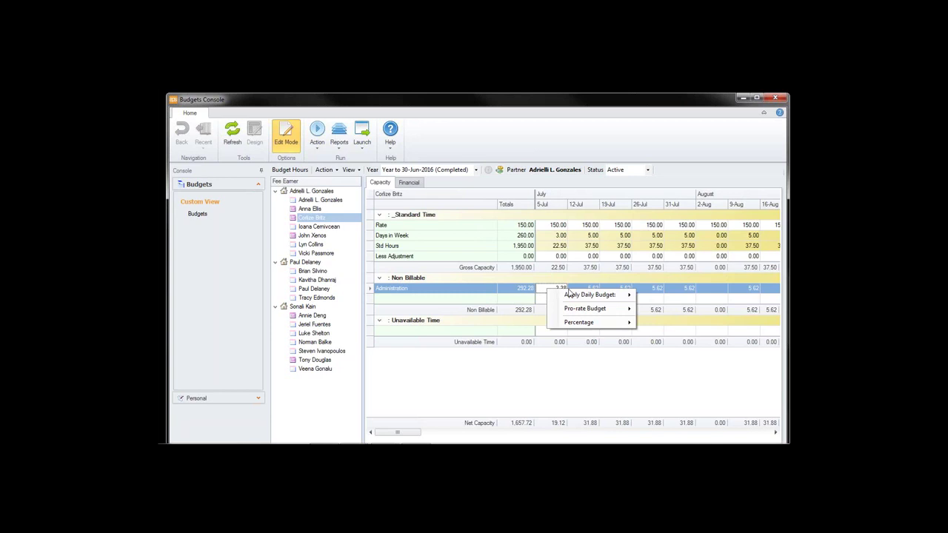
{"action": "mouse_move", "coordinate": [576, 324]}
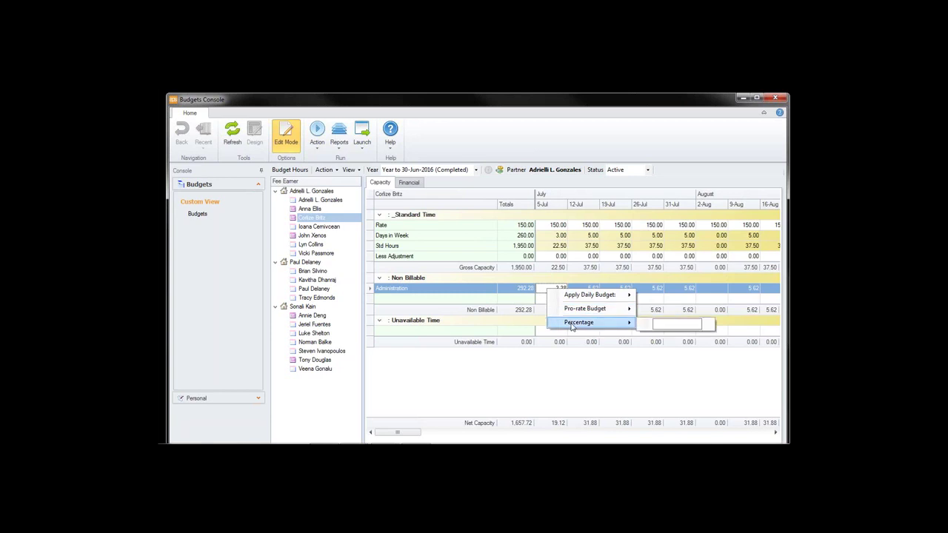
{"action": "left_click", "coordinate": [675, 326]}
{"action": "type", "text": "50"}
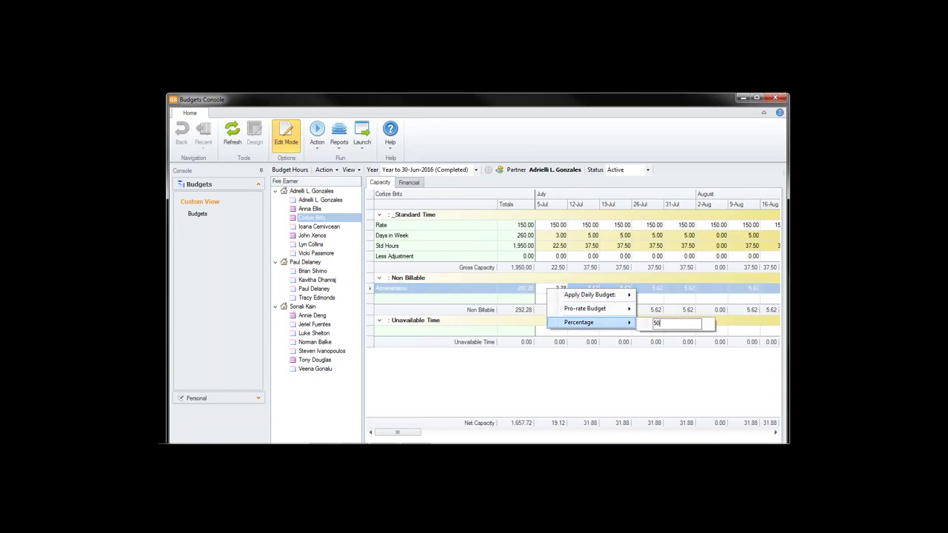
{"action": "key", "text": "Return"}
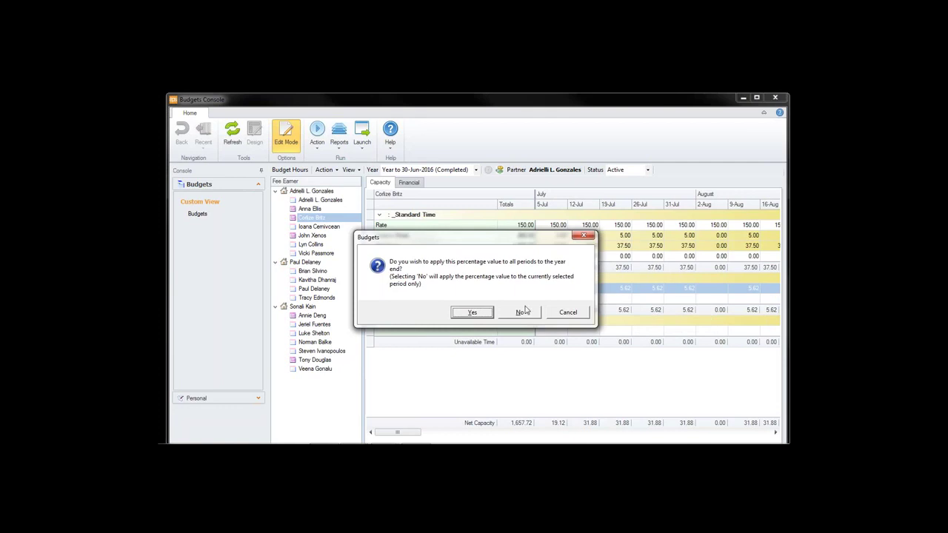
{"action": "left_click", "coordinate": [480, 315]}
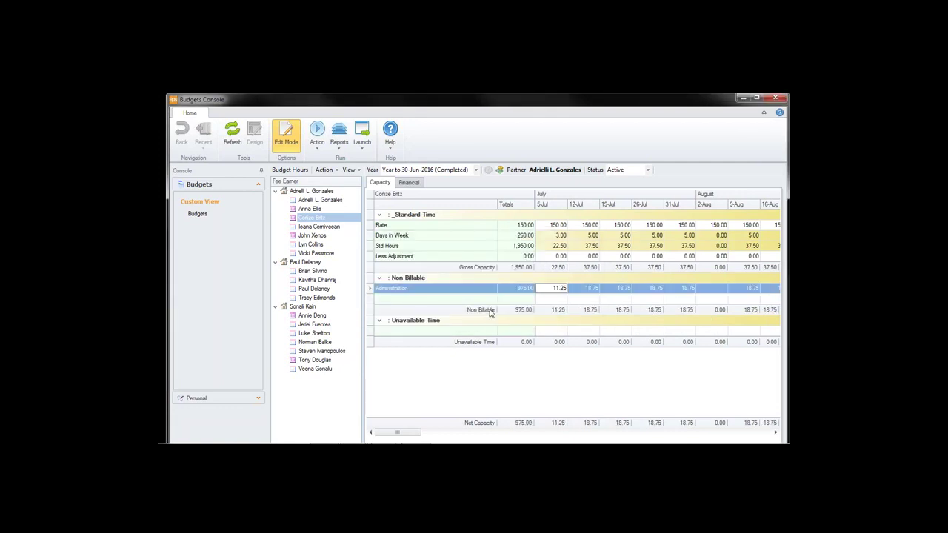
{"action": "left_click", "coordinate": [737, 290]}
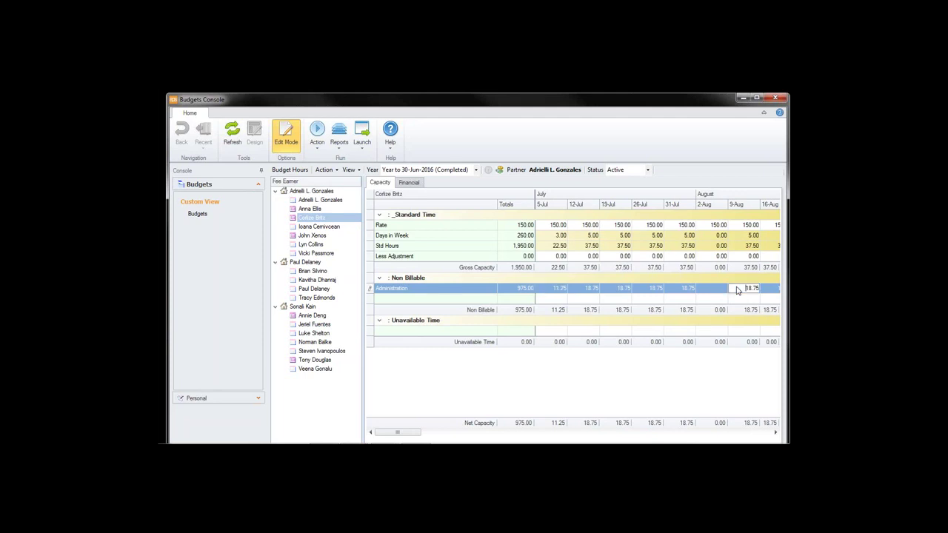
{"action": "right_click", "coordinate": [739, 291]}
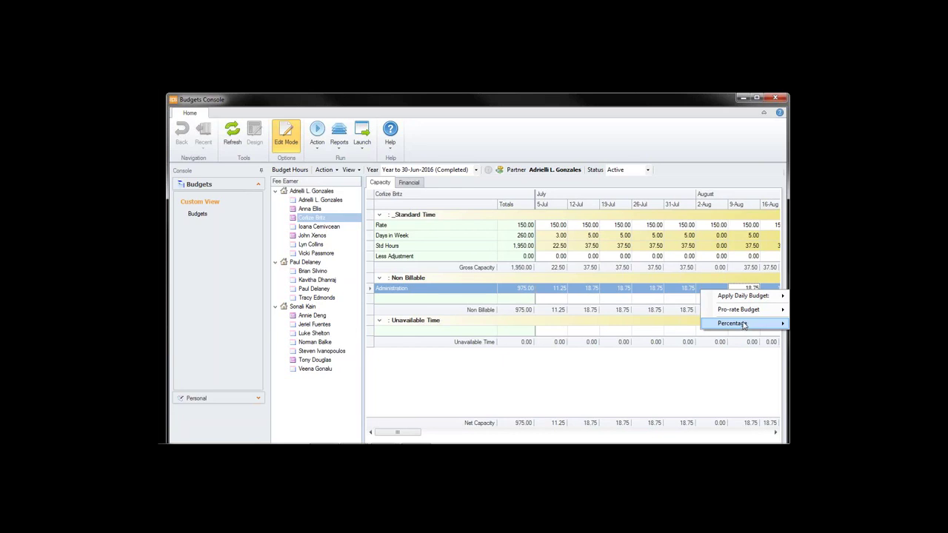
{"action": "left_click", "coordinate": [760, 327]}
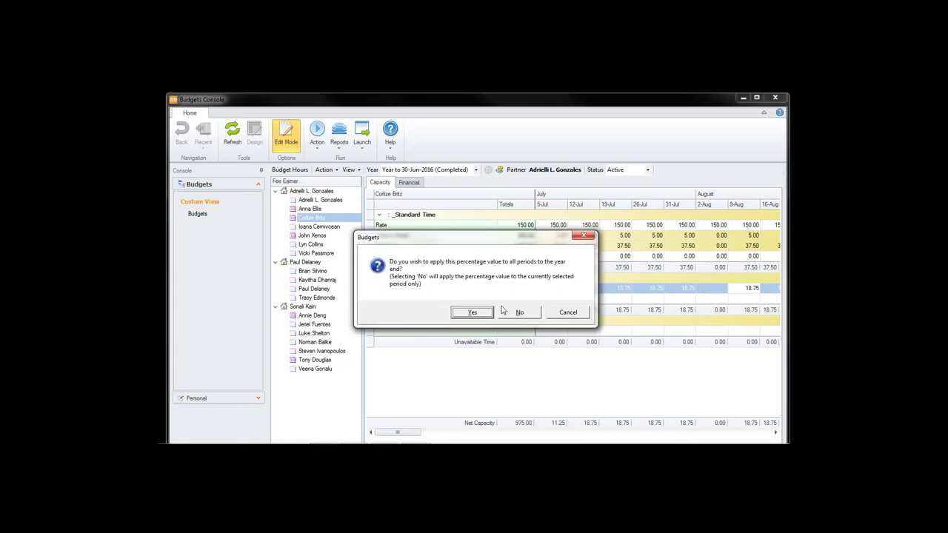
{"action": "left_click", "coordinate": [569, 314]}
- Apply a percentage to Administration from 9 August through year end that gives 7.50 hours per full week
{"action": "left_click_drag", "start_coordinate": [744, 289], "coordinate": [783, 289]}
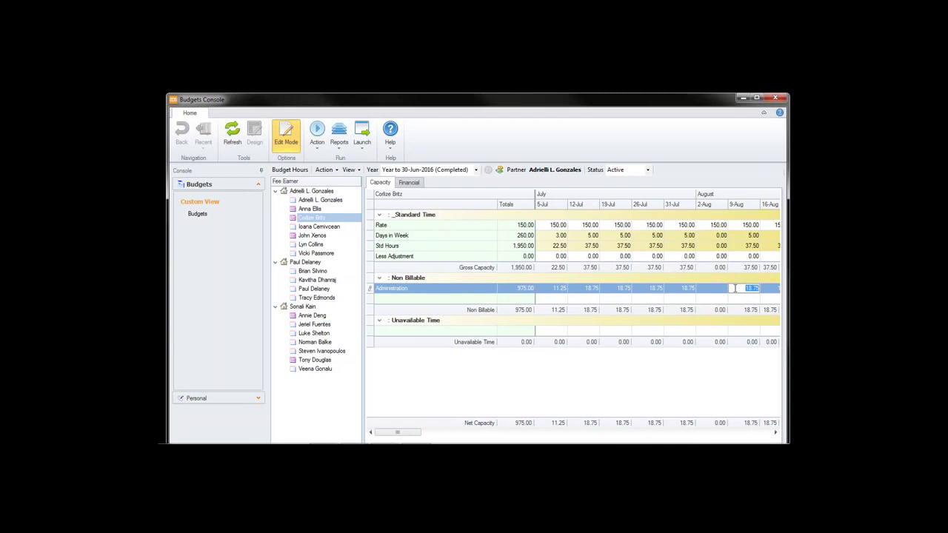
{"action": "right_click", "coordinate": [753, 288]}
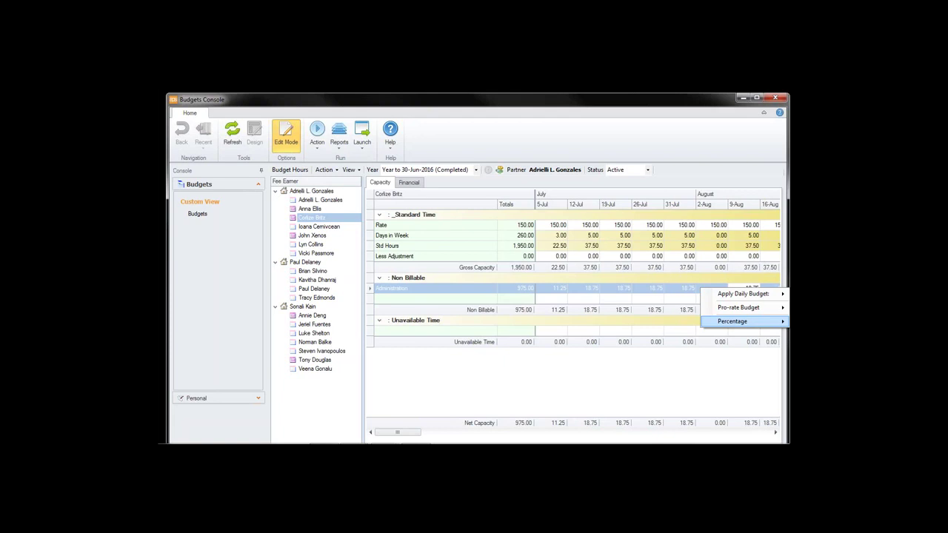
{"action": "left_click", "coordinate": [733, 321]}
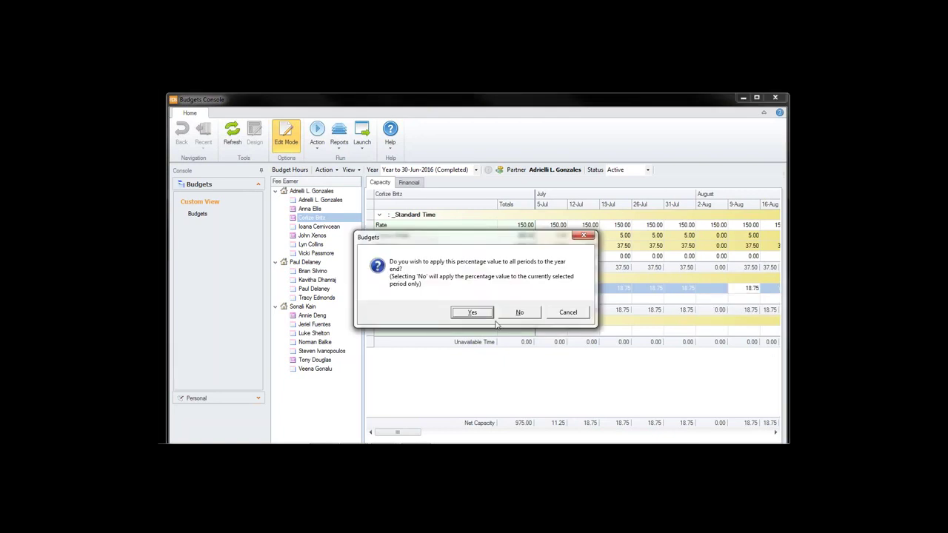
{"action": "left_click", "coordinate": [473, 313]}
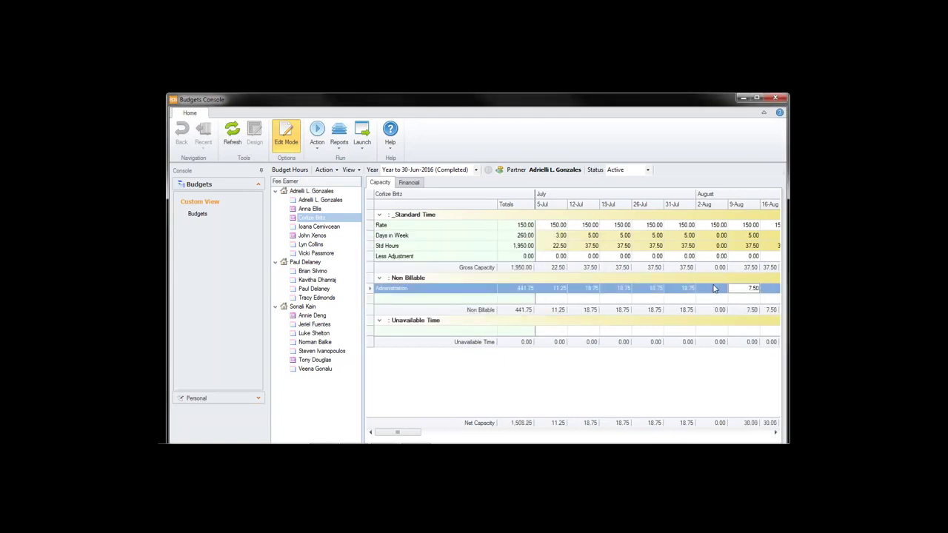
- Apply a percentage to Administration from 4 October through year end that gives 2.25 hours that week and 5.62 per full week
{"action": "left_click", "coordinate": [776, 432]}
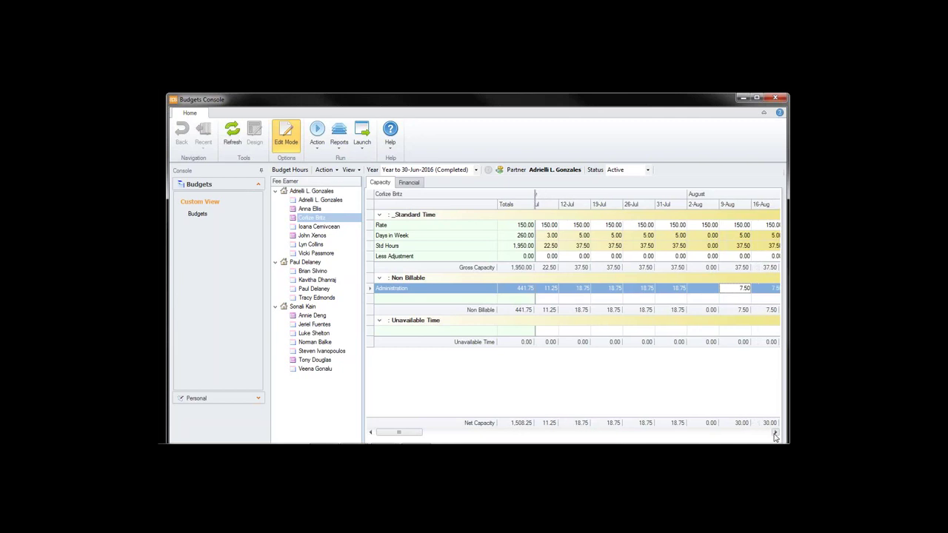
{"action": "left_click", "coordinate": [766, 437]}
{"action": "left_click", "coordinate": [765, 437]}
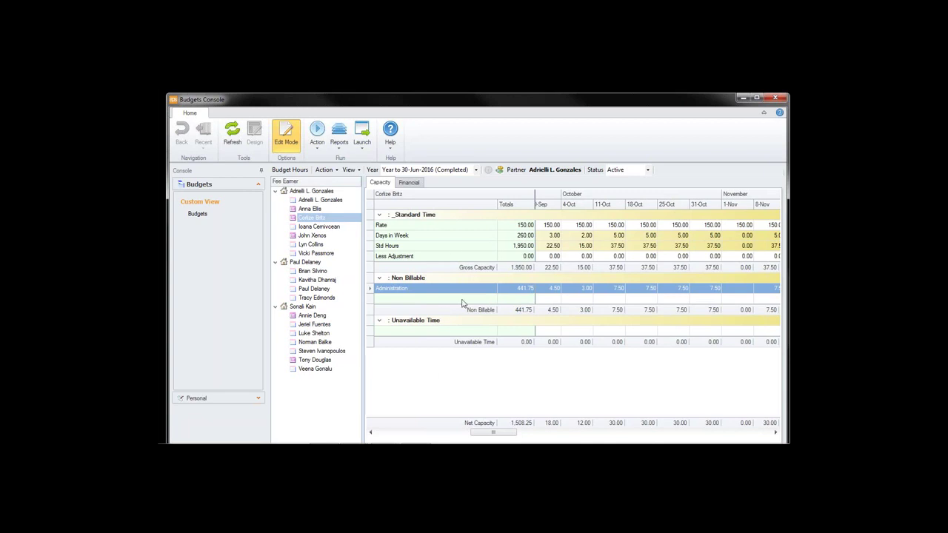
{"action": "left_click", "coordinate": [584, 288]}
{"action": "right_click", "coordinate": [577, 288]}
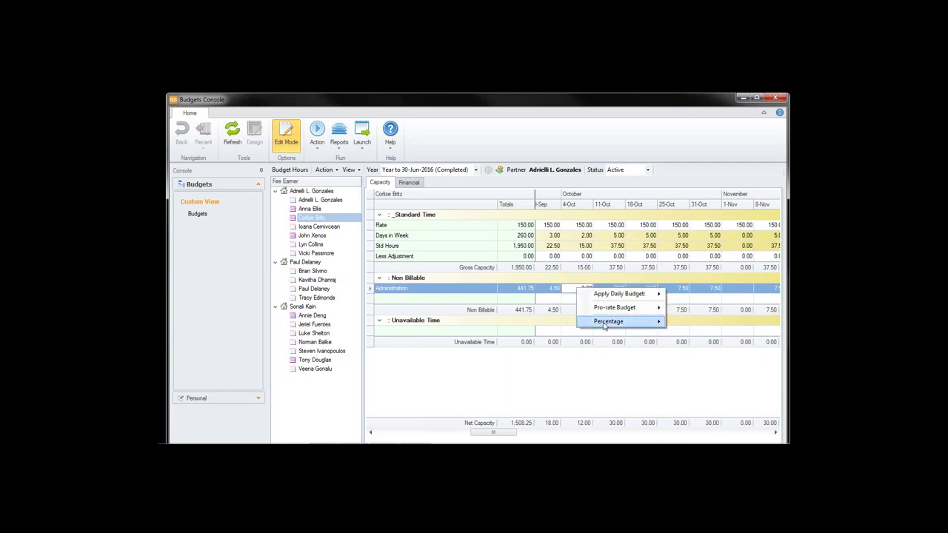
{"action": "mouse_move", "coordinate": [605, 326]}
{"action": "left_click", "coordinate": [716, 324]}
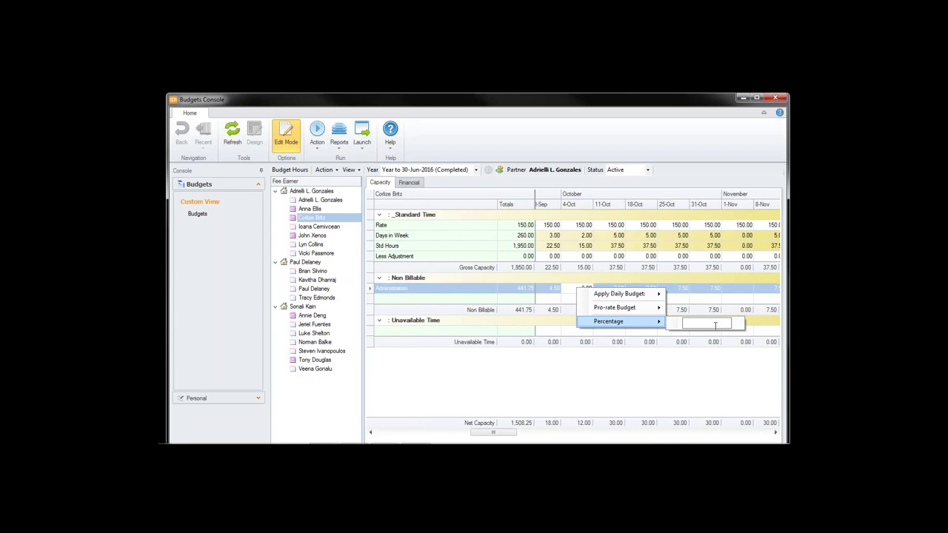
{"action": "type", "text": "20"}
{"action": "key", "text": "Return"}
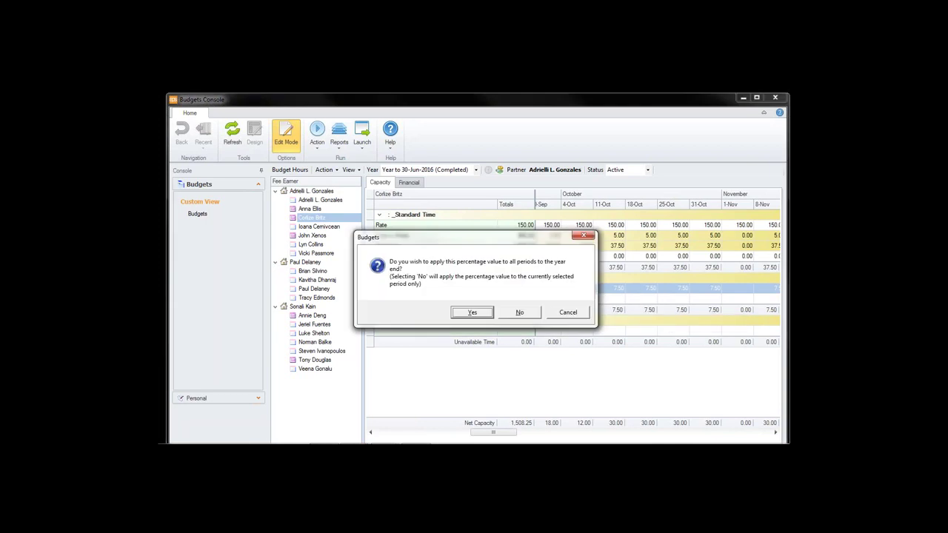
{"action": "left_click", "coordinate": [489, 313]}
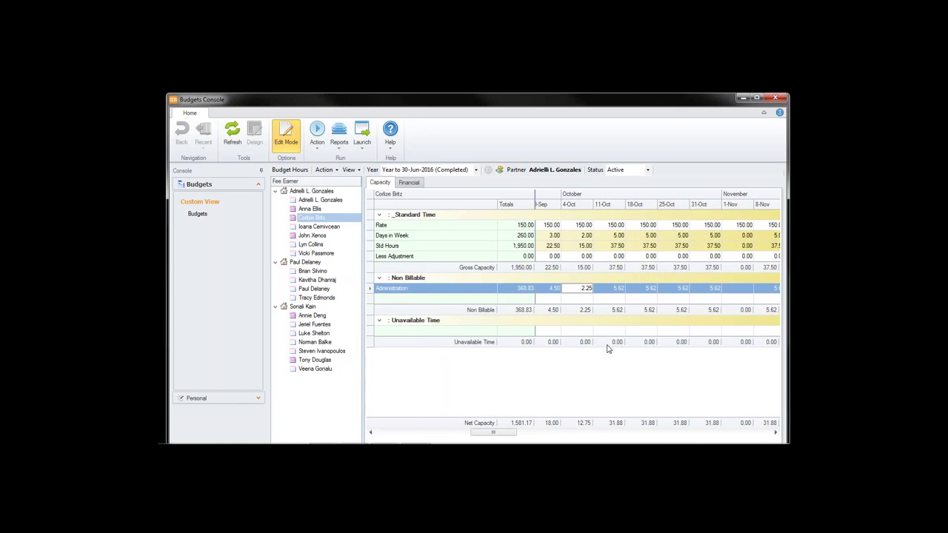
- Switch to the PowerPoint slide show and advance to the Practice Management Reporting slide
{"action": "mouse_move", "coordinate": [383, 435]}
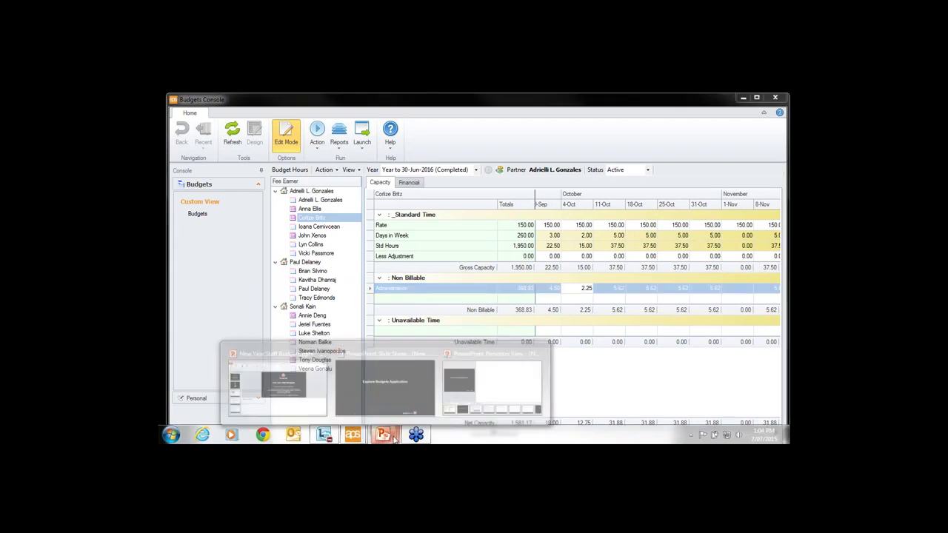
{"action": "left_click", "coordinate": [427, 381]}
{"action": "left_click", "coordinate": [429, 366]}
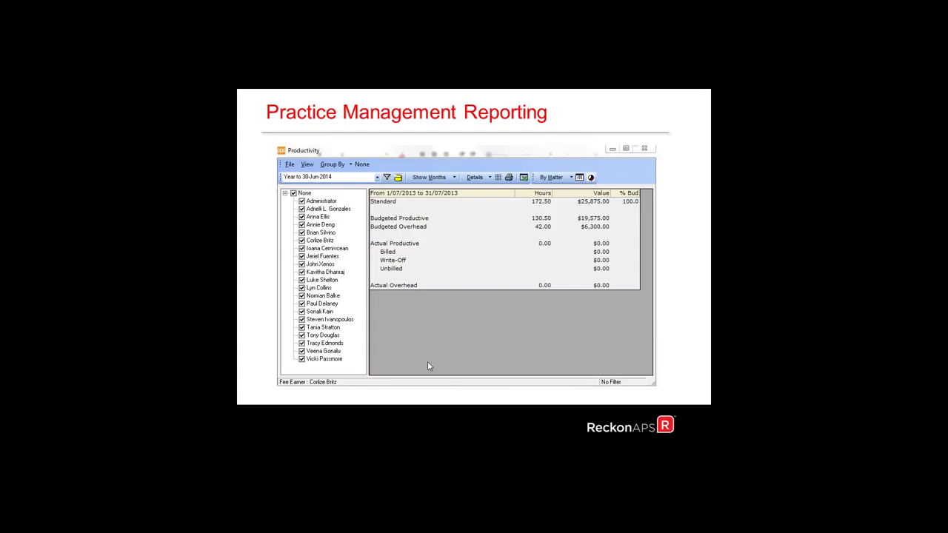